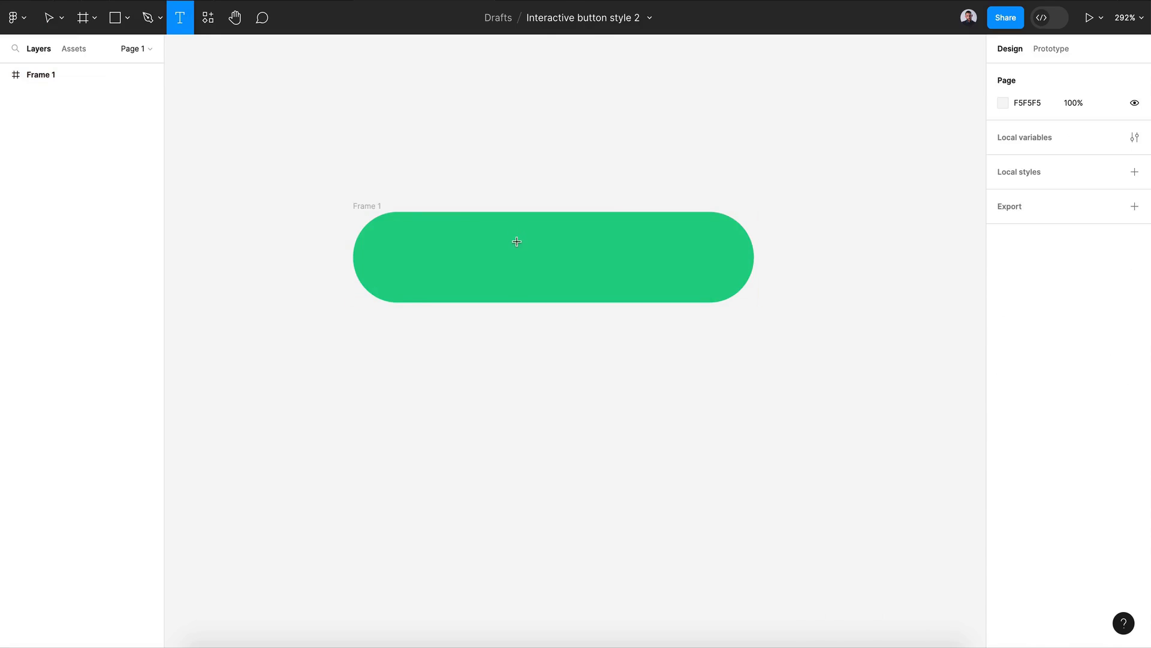
Step: Add a 'Send' text label on the green pill button
{"action": "left_click", "coordinate": [532, 254]}
{"action": "type", "text": "Send"}
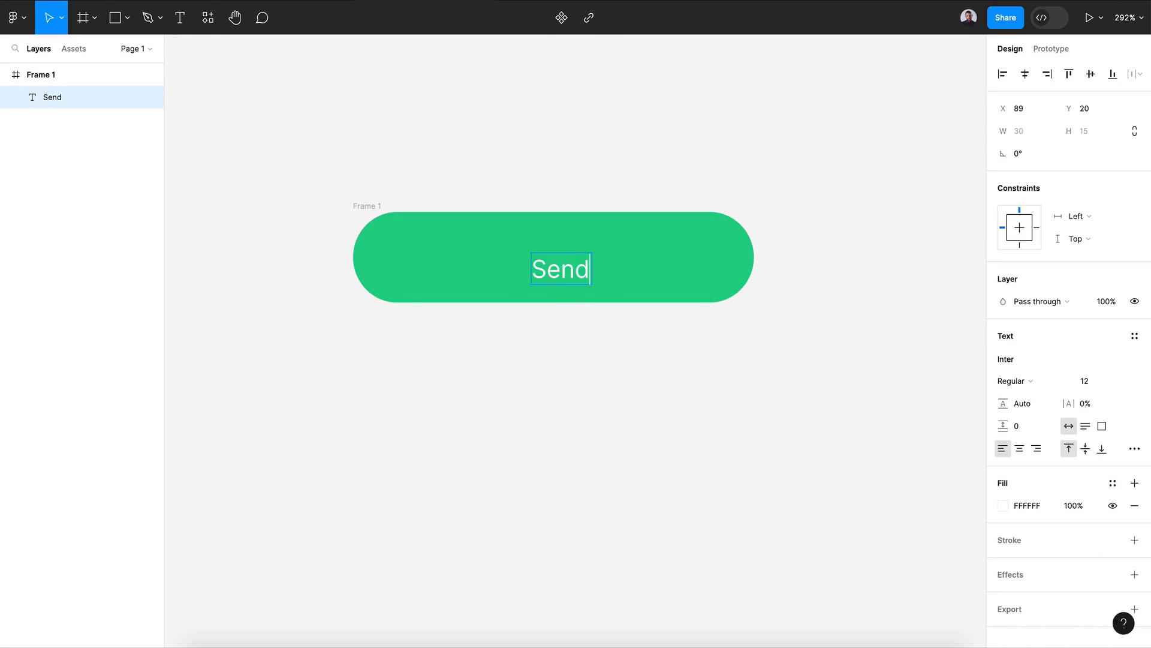
{"action": "key", "text": "Escape"}
{"action": "left_click", "coordinate": [573, 277]}
{"action": "left_click_drag", "start_coordinate": [573, 277], "coordinate": [564, 267]}
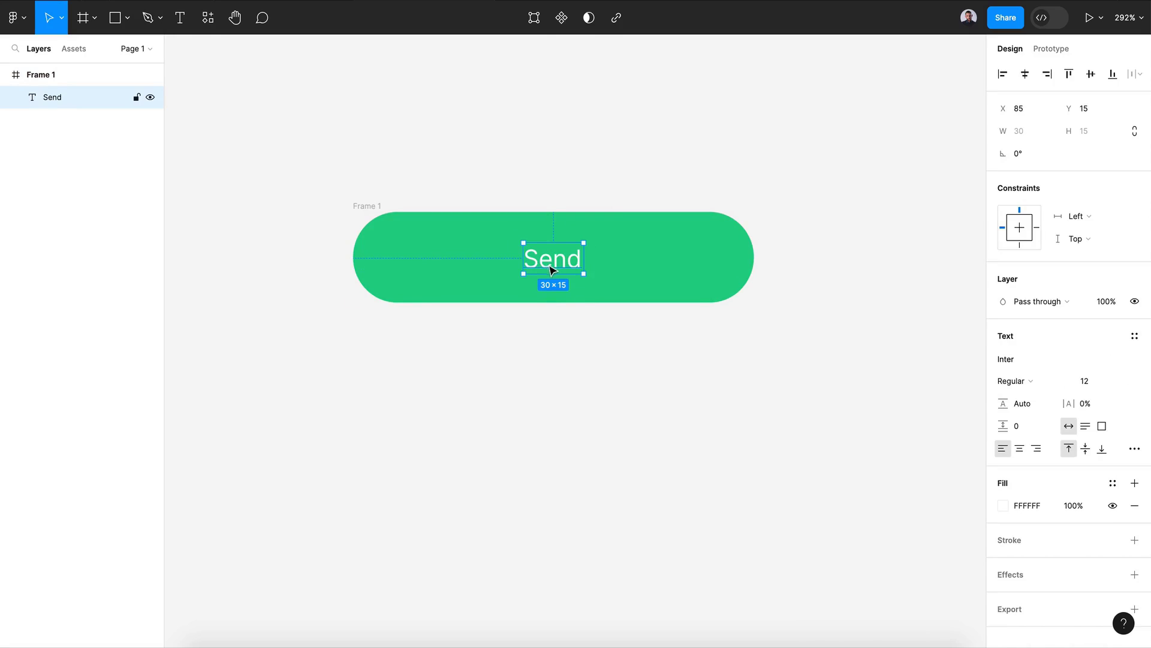
Step: Make the Send label 16 Medium and centre it horizontally and vertically
{"action": "left_click", "coordinate": [1123, 381]}
{"action": "left_click", "coordinate": [1103, 449]}
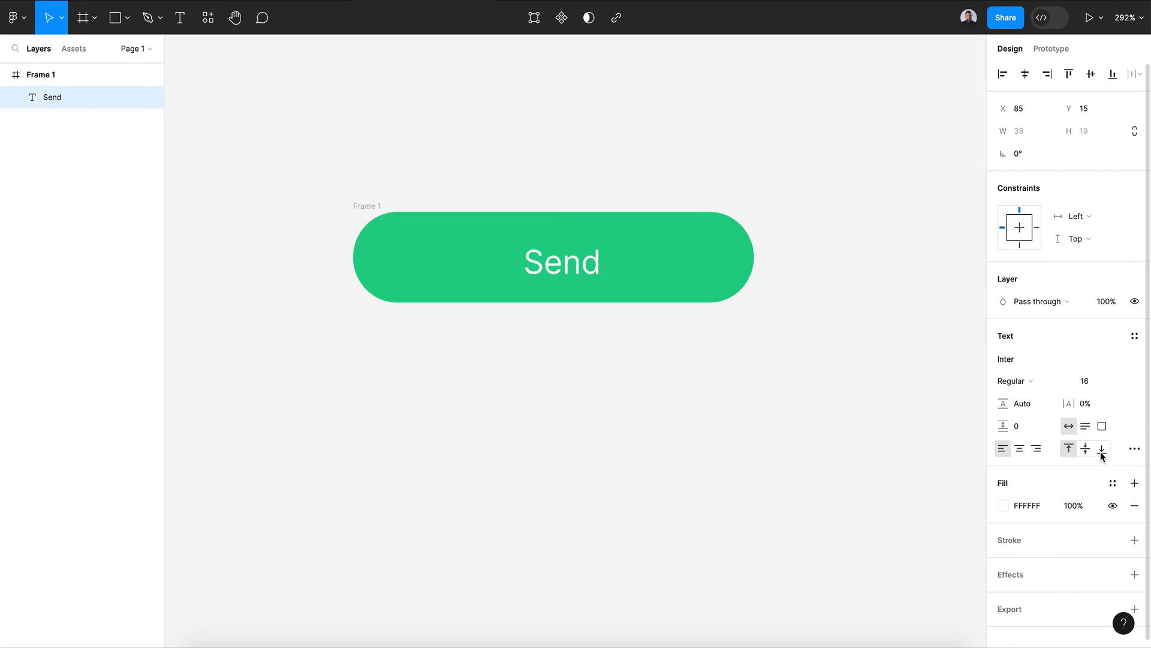
{"action": "left_click", "coordinate": [1045, 380]}
{"action": "left_click", "coordinate": [1049, 400]}
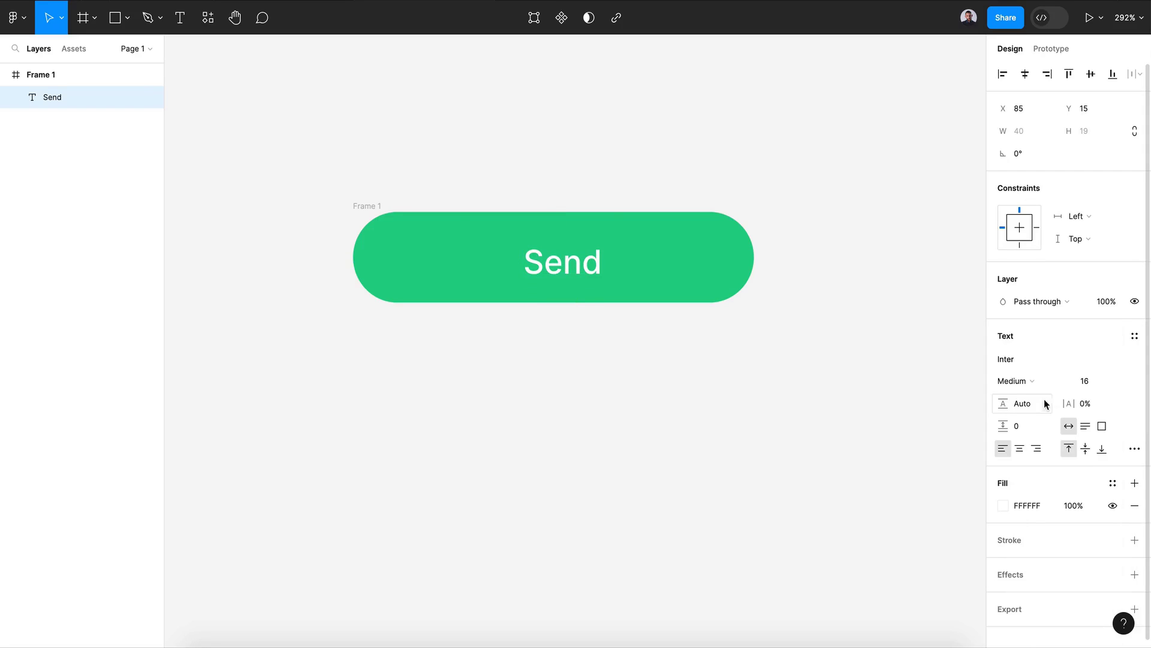
{"action": "left_click", "coordinate": [1033, 72]}
{"action": "left_click", "coordinate": [1091, 73]}
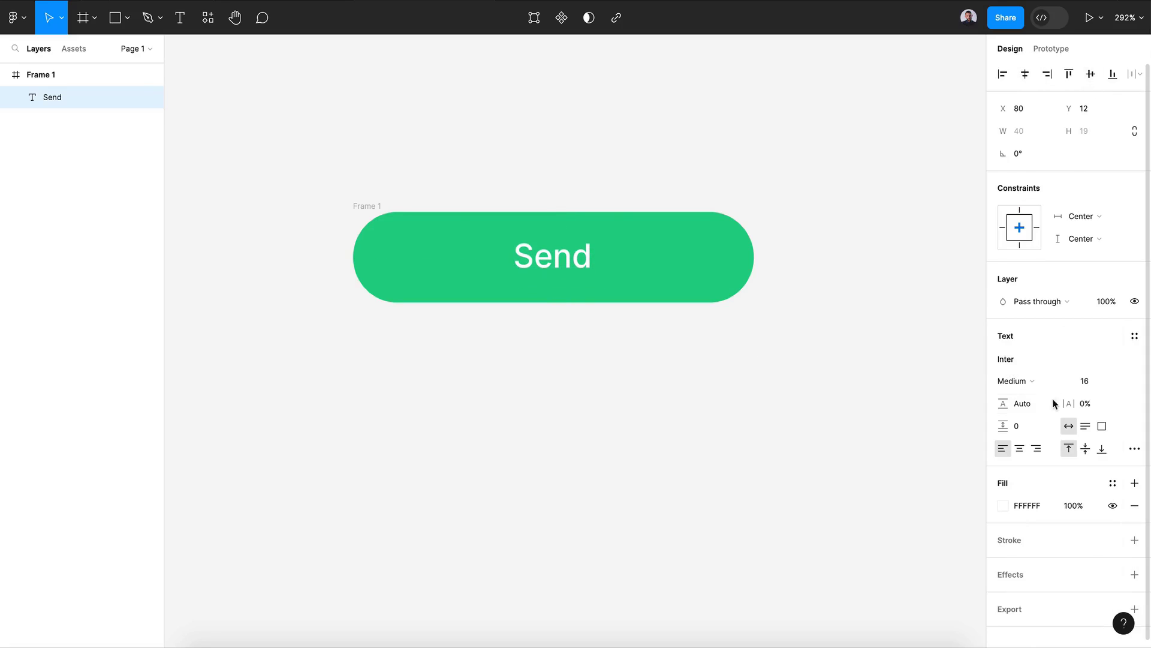
Step: Add auto layout to the button frame, Frame 1
{"action": "left_click", "coordinate": [384, 212]}
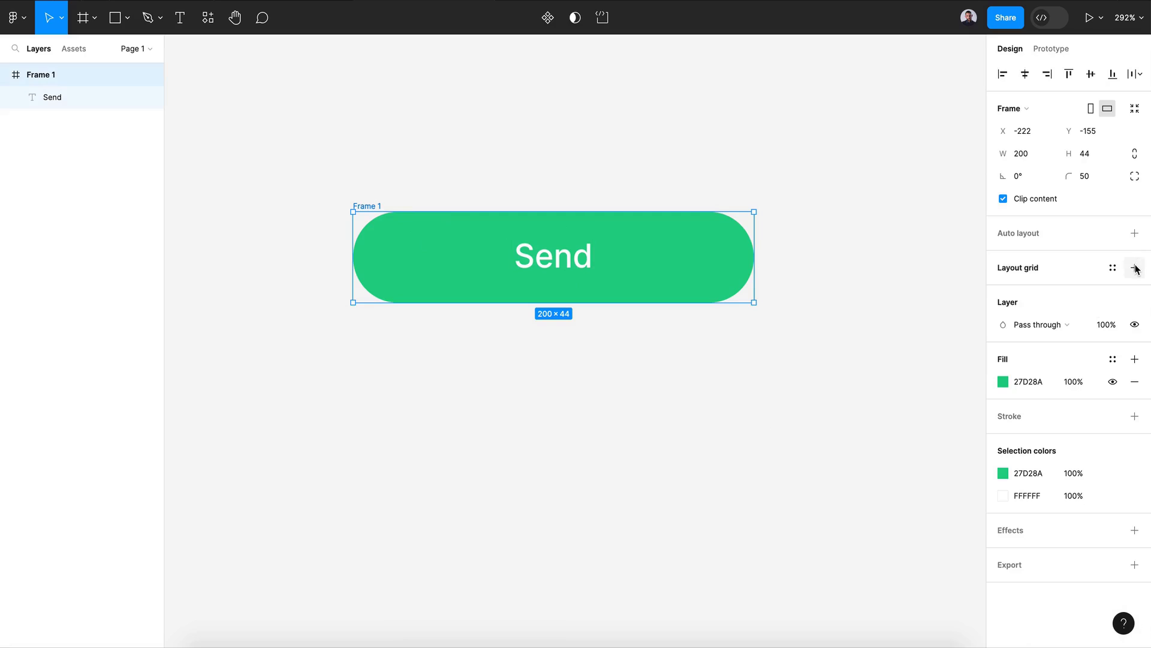
{"action": "left_click", "coordinate": [1134, 233]}
{"action": "left_click", "coordinate": [709, 393]}
{"action": "scroll", "coordinate": [709, 393], "scroll_direction": "down", "scroll_amount": 2}
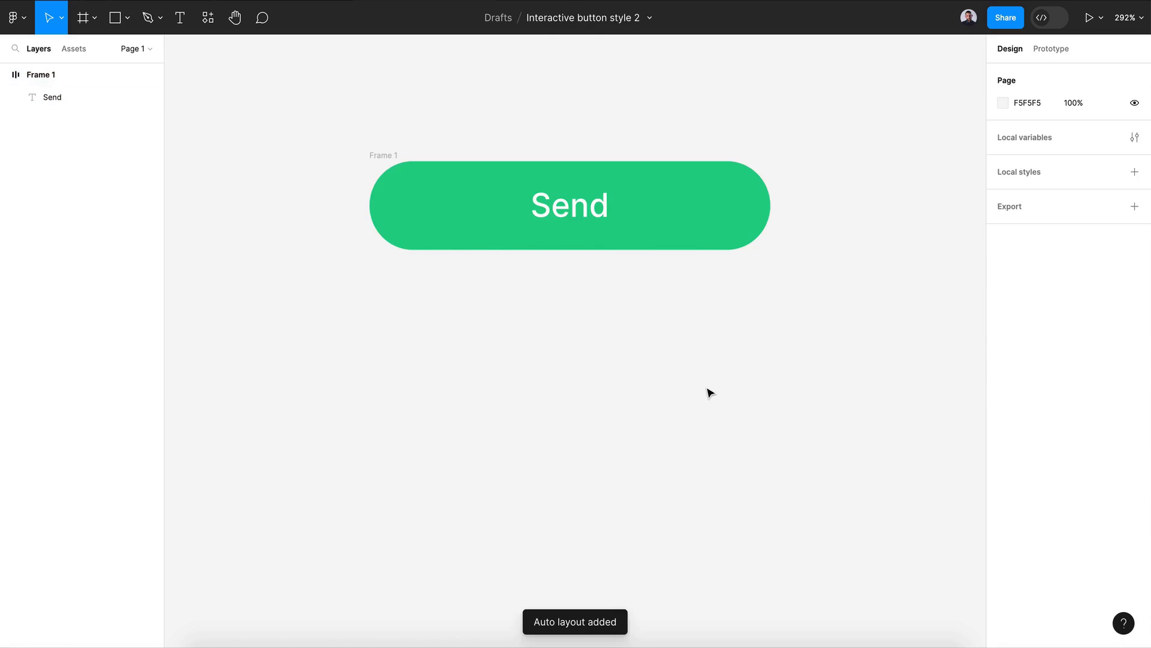
{"action": "scroll", "coordinate": [708, 392], "scroll_direction": "up", "scroll_amount": 2}
{"action": "left_click", "coordinate": [474, 264]}
{"action": "scroll", "coordinate": [490, 333], "scroll_direction": "up", "scroll_amount": 2}
{"action": "scroll", "coordinate": [490, 334], "scroll_direction": "up", "scroll_amount": 1}
{"action": "scroll", "coordinate": [381, 119], "scroll_direction": "up", "scroll_amount": 3}
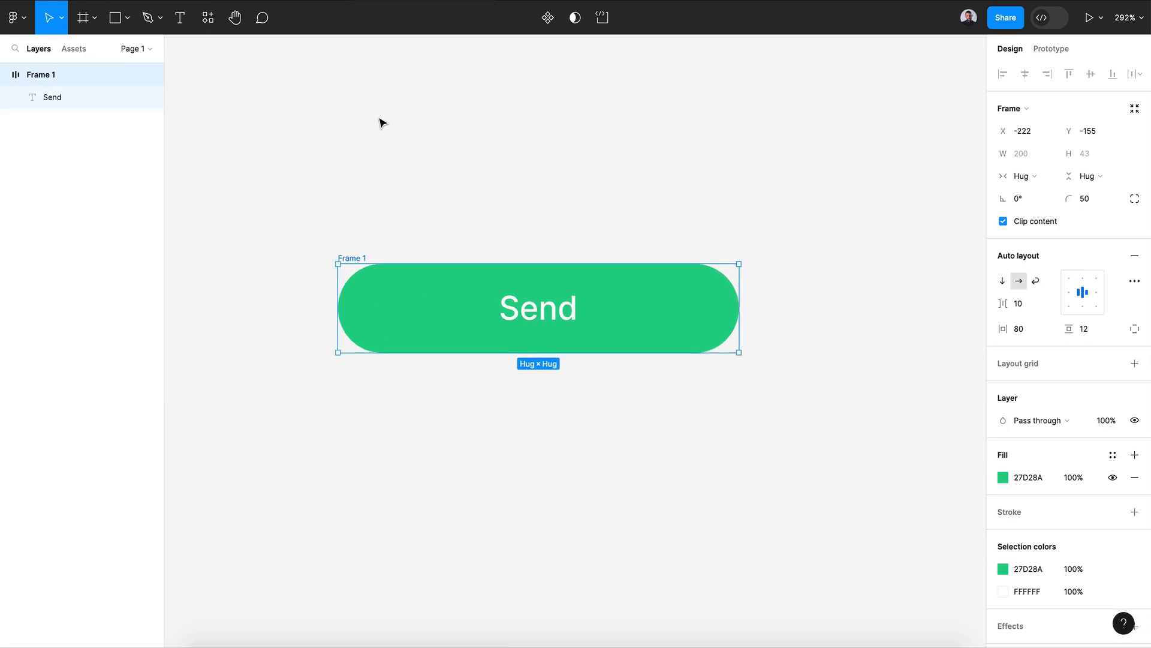
Step: Preview the finished button prototype and trigger its loading animation for reference
{"action": "left_click", "coordinate": [305, 7]}
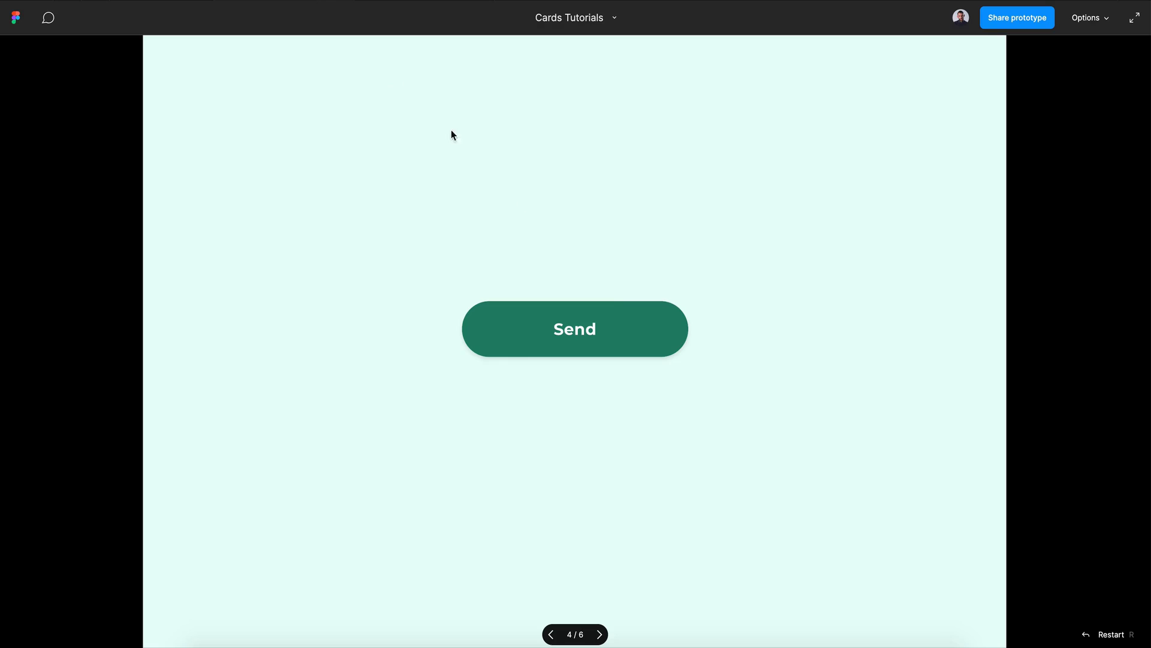
{"action": "left_click", "coordinate": [592, 327]}
{"action": "left_click", "coordinate": [426, 3]}
{"action": "left_click", "coordinate": [549, 414]}
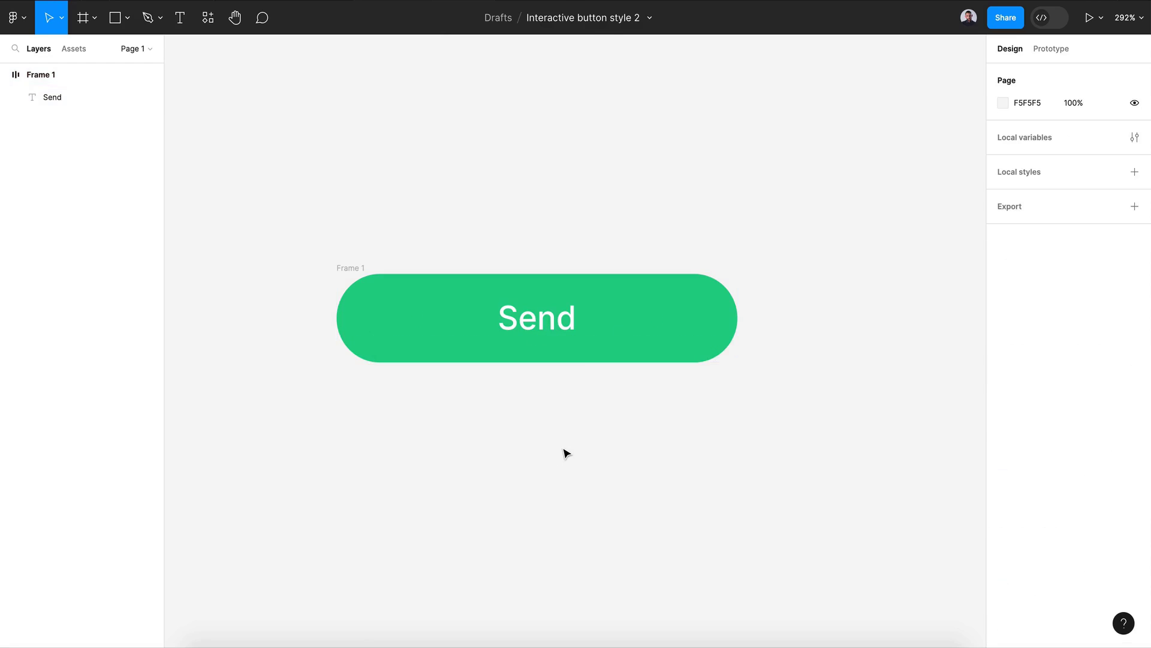
Step: Draw a small 6×6 ellipse dot above the button
{"action": "scroll", "coordinate": [565, 452], "scroll_direction": "up", "scroll_amount": 1}
{"action": "scroll", "coordinate": [225, 168], "scroll_direction": "up", "scroll_amount": 3}
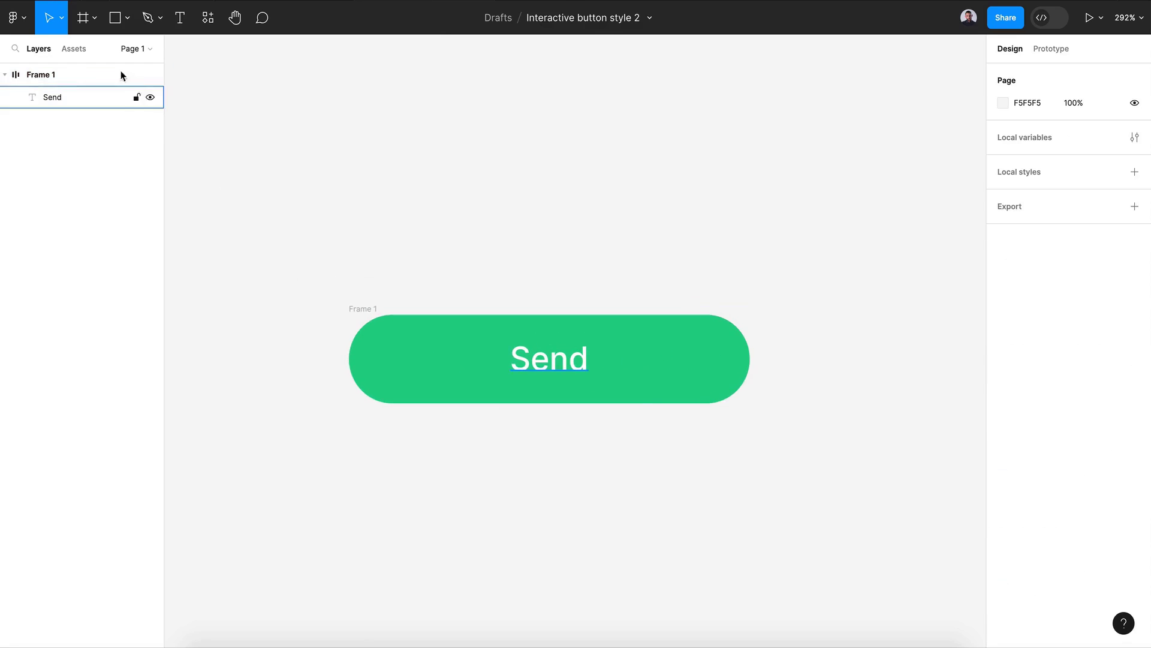
{"action": "left_click", "coordinate": [128, 26]}
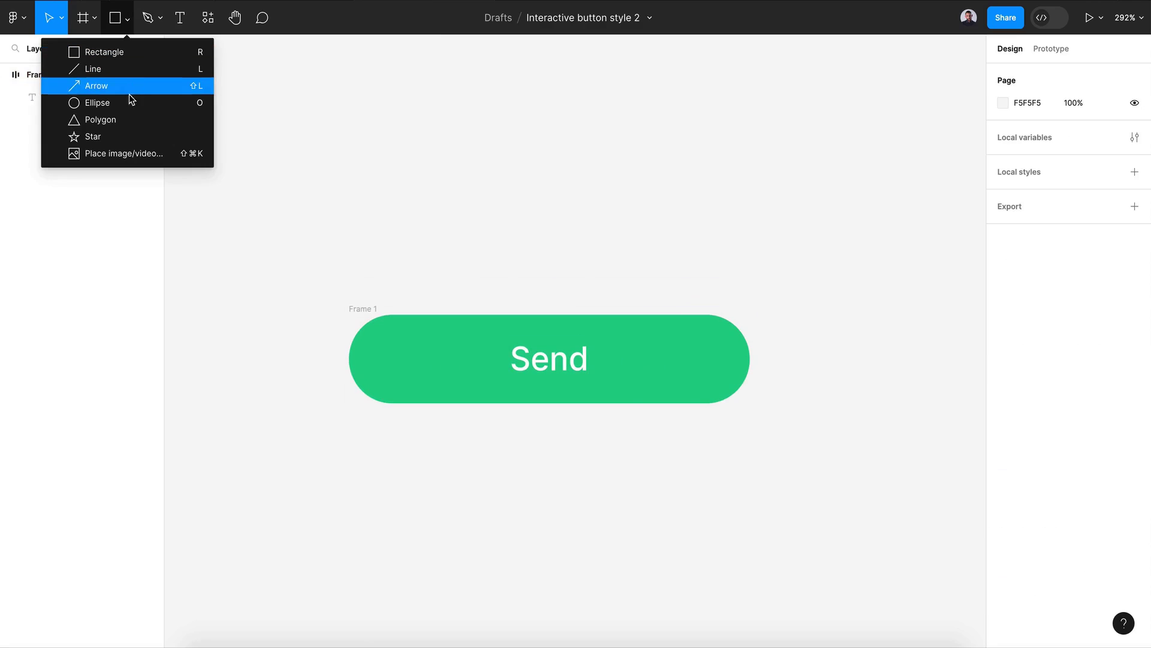
{"action": "left_click", "coordinate": [131, 101]}
{"action": "left_click_drag", "start_coordinate": [375, 170], "coordinate": [382, 180]}
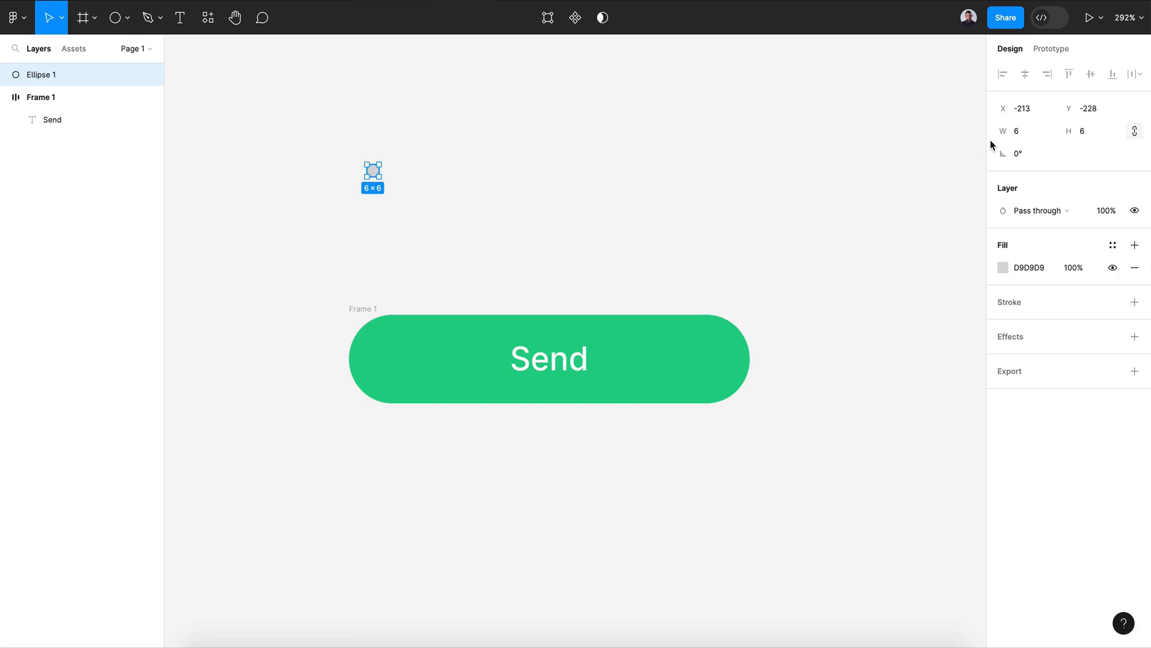
{"action": "left_click", "coordinate": [527, 230]}
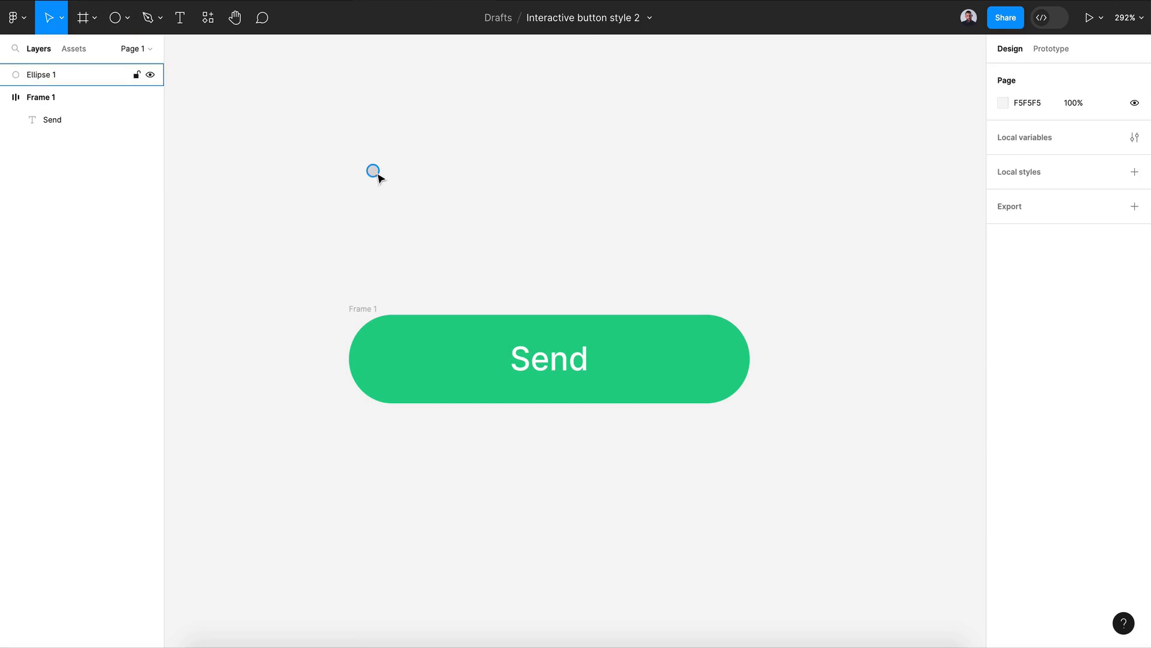
{"action": "left_click", "coordinate": [375, 173]}
Step: Duplicate the dot twice, each copy shifted right to form a row of three
{"action": "key", "text": "ctrl+d"}
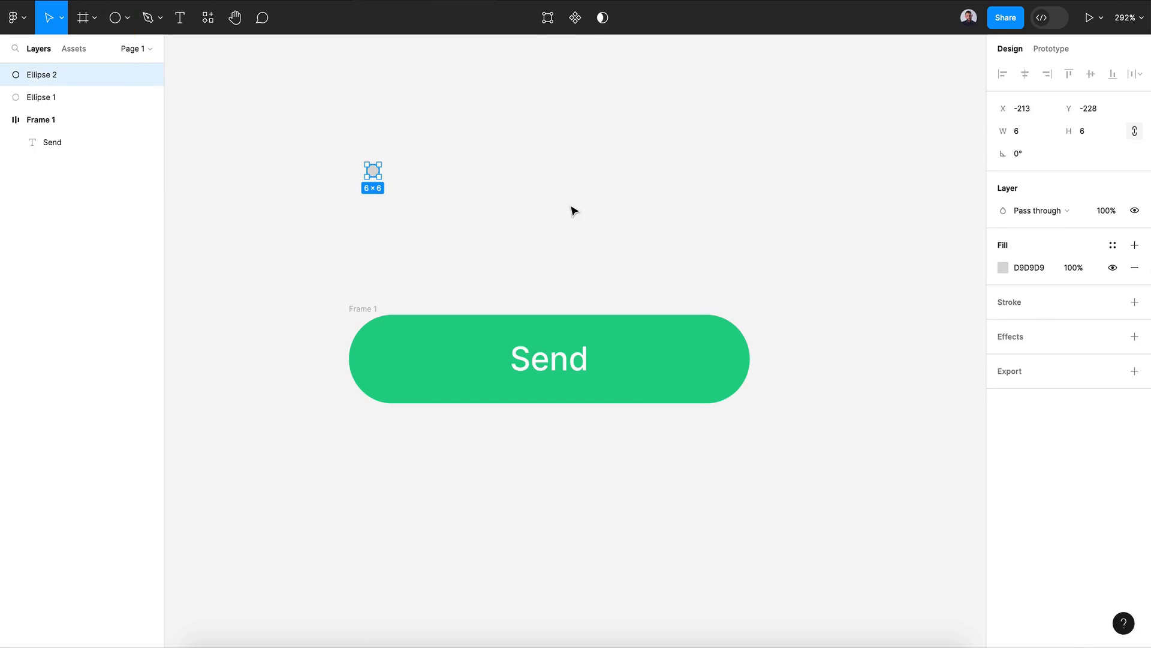
{"action": "key", "text": "shift+Right"}
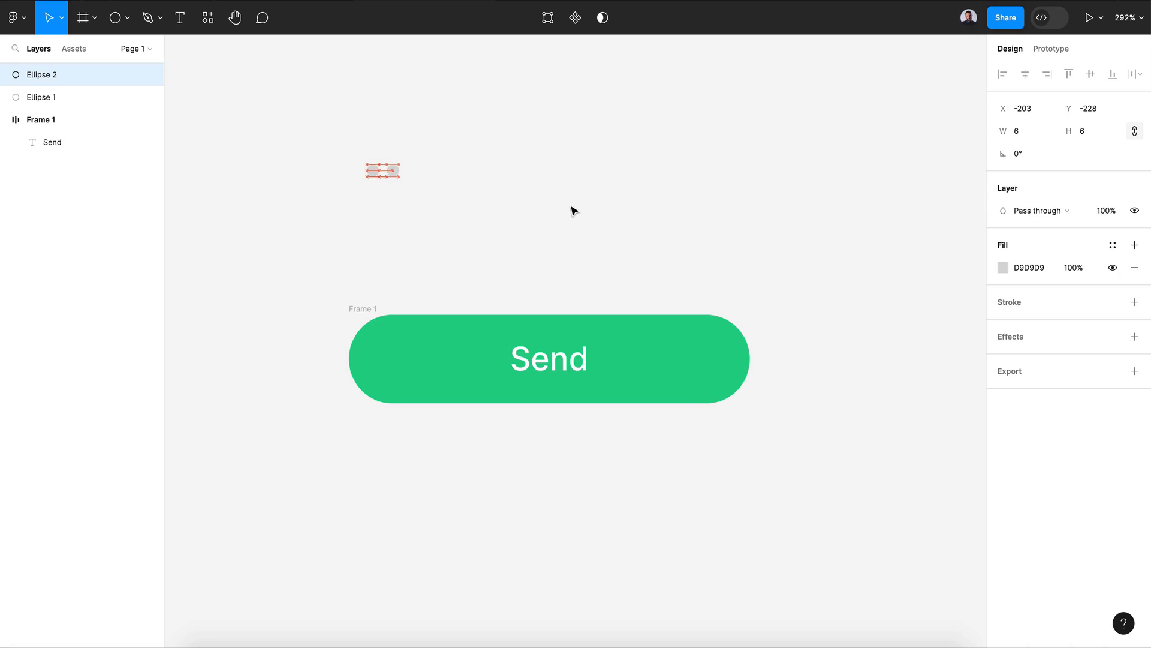
{"action": "key", "text": "ctrl+d"}
{"action": "key", "text": "shift+Right"}
{"action": "key", "text": "Escape"}
{"action": "scroll", "coordinate": [342, 149], "scroll_direction": "up", "scroll_amount": 2}
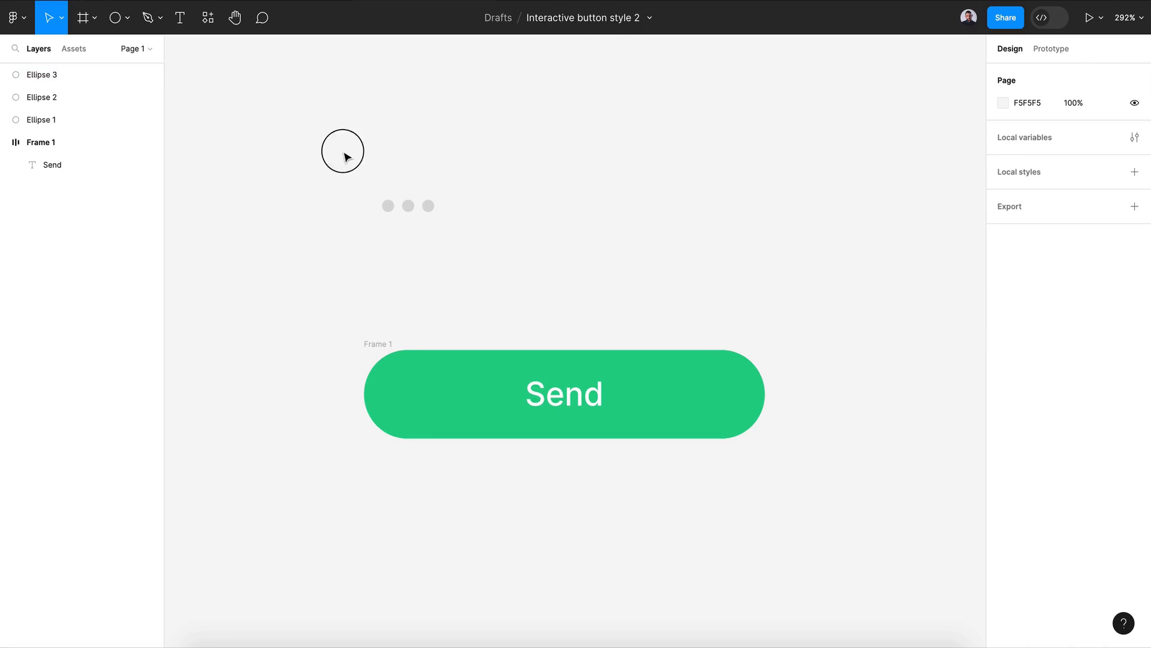
Step: Fill all three dots white
{"action": "left_click_drag", "start_coordinate": [342, 148], "coordinate": [446, 220]}
{"action": "left_click", "coordinate": [1000, 325]}
{"action": "left_click_drag", "start_coordinate": [872, 309], "coordinate": [786, 247]}
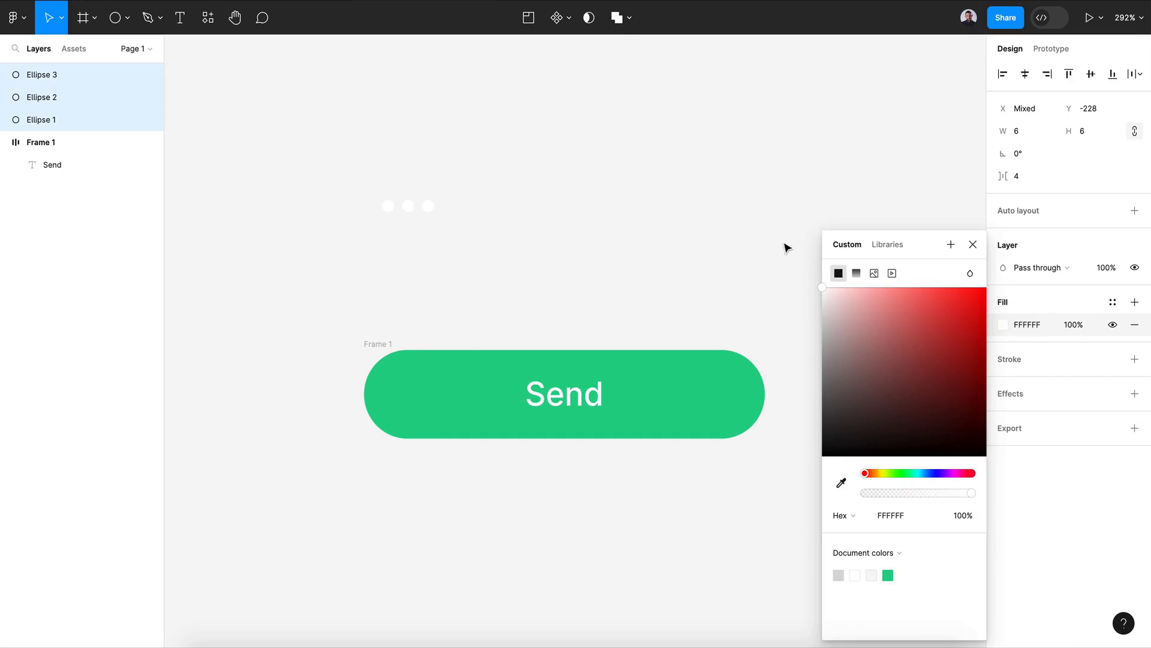
{"action": "left_click", "coordinate": [973, 244]}
{"action": "left_click", "coordinate": [528, 243]}
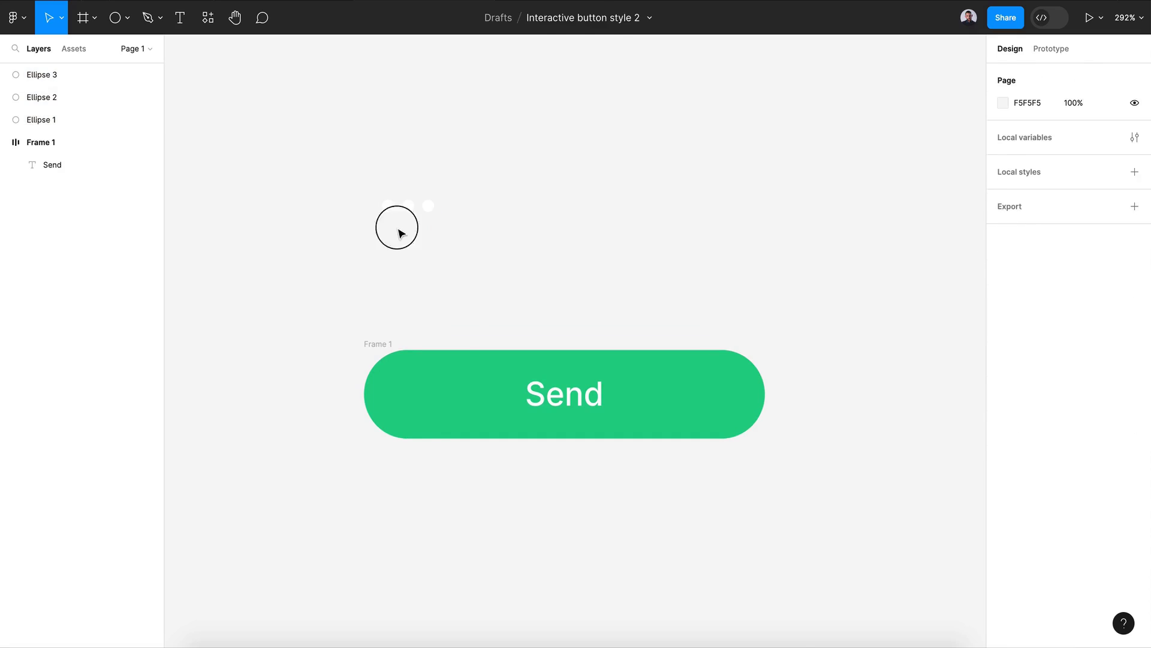
Step: Fade the second and third dots to 47% opacity
{"action": "left_click_drag", "start_coordinate": [396, 226], "coordinate": [443, 187]}
{"action": "left_click", "coordinate": [1003, 326]}
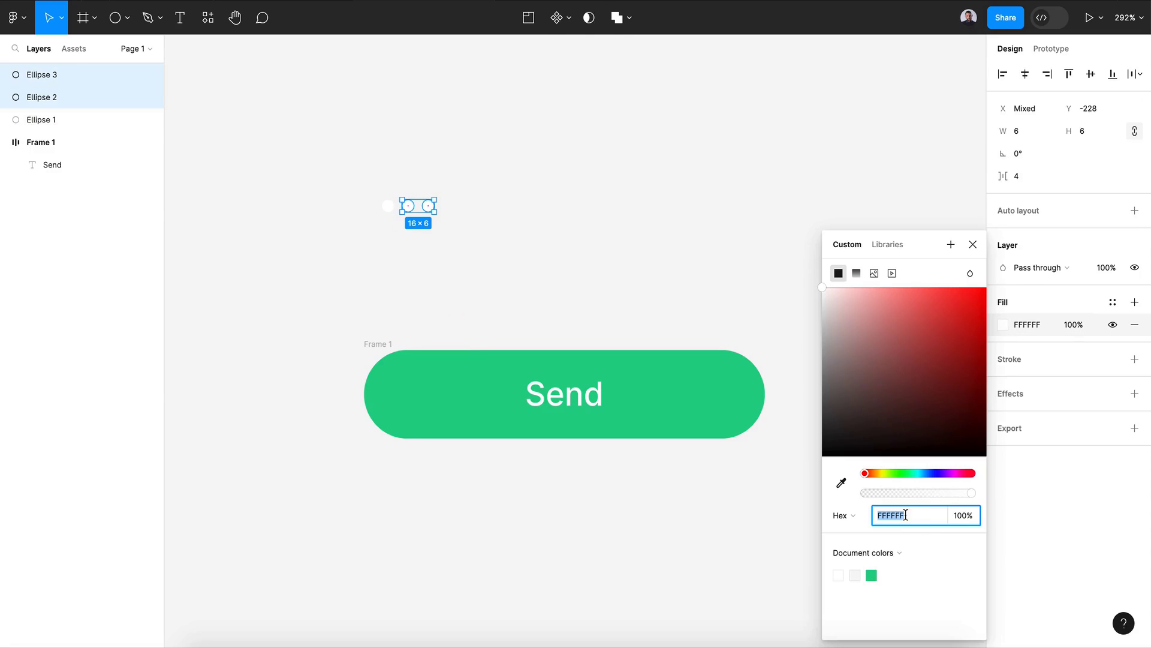
{"action": "left_click_drag", "start_coordinate": [946, 494], "coordinate": [910, 495]}
{"action": "left_click", "coordinate": [593, 234]}
{"action": "left_click", "coordinate": [593, 234]}
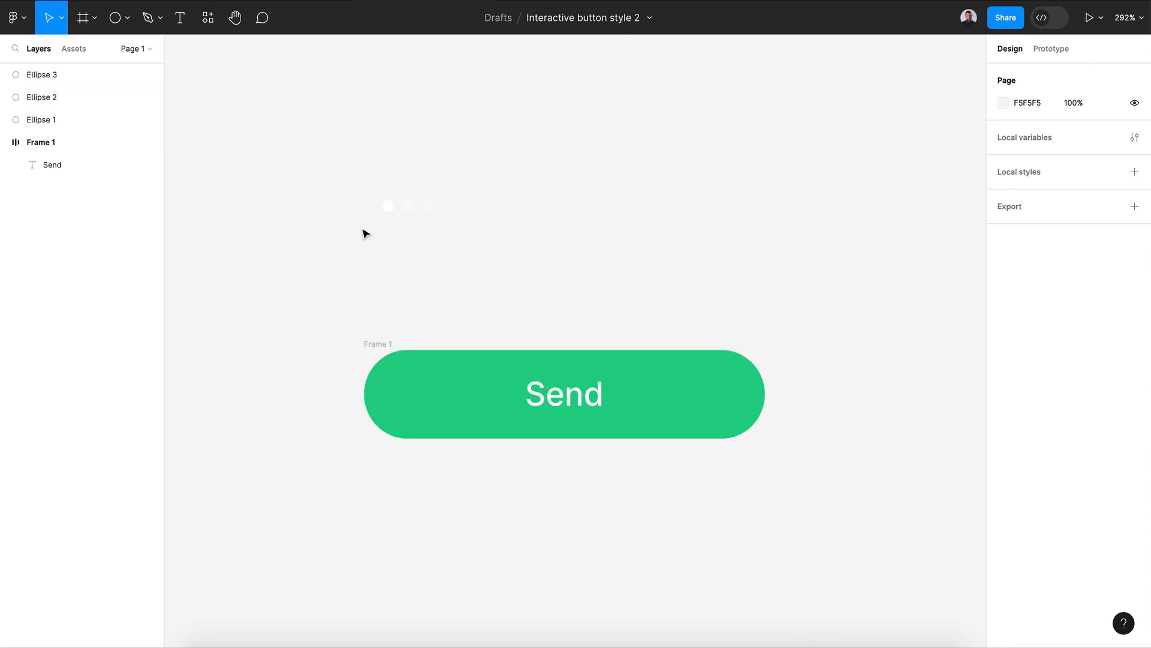
{"action": "left_click_drag", "start_coordinate": [380, 236], "coordinate": [443, 190]}
Step: Turn the three dots into a component, Component 1
{"action": "left_click", "coordinate": [567, 27]}
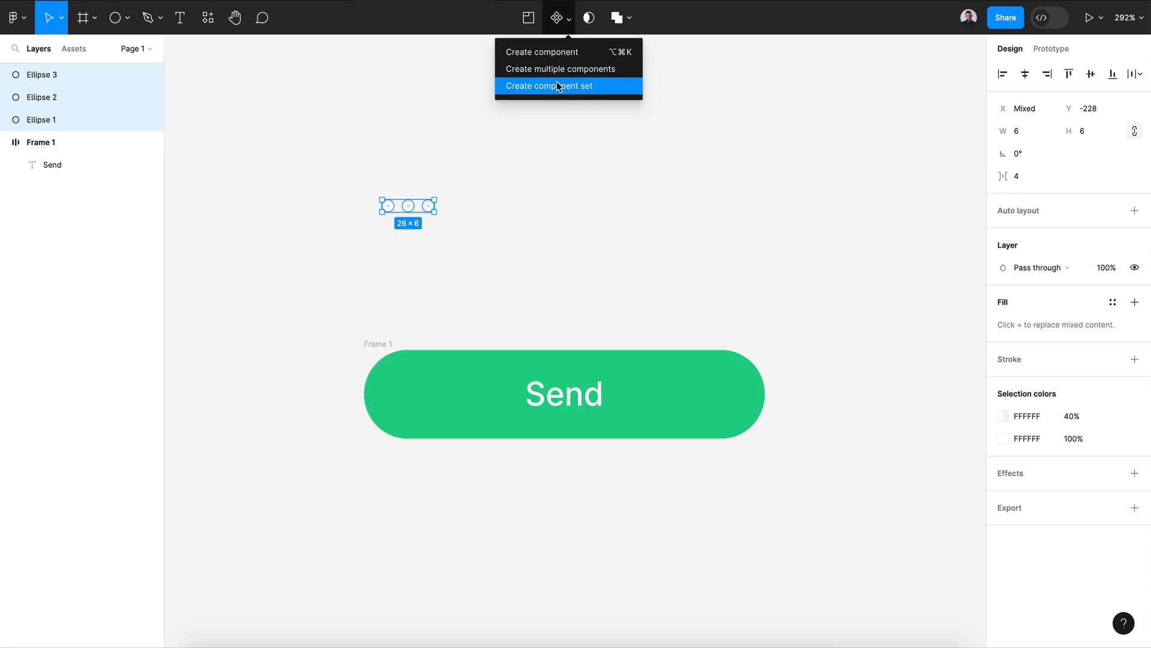
{"action": "left_click", "coordinate": [541, 52]}
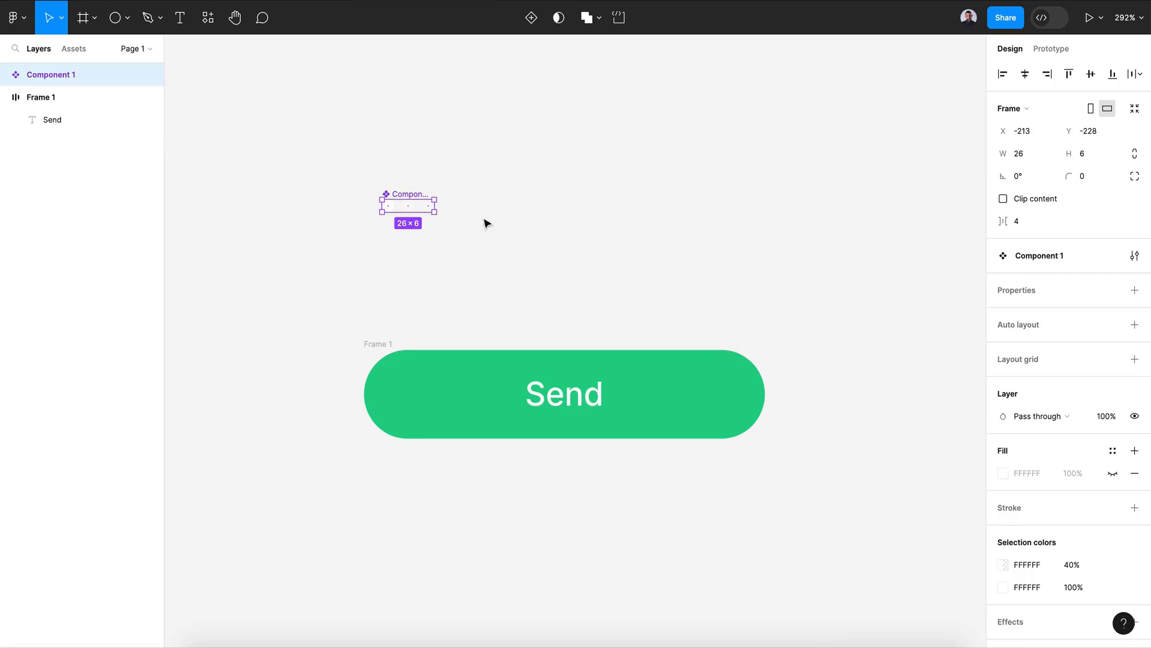
{"action": "scroll", "coordinate": [1095, 437], "scroll_direction": "down", "scroll_amount": 2}
{"action": "left_click_drag", "start_coordinate": [401, 193], "coordinate": [473, 180]}
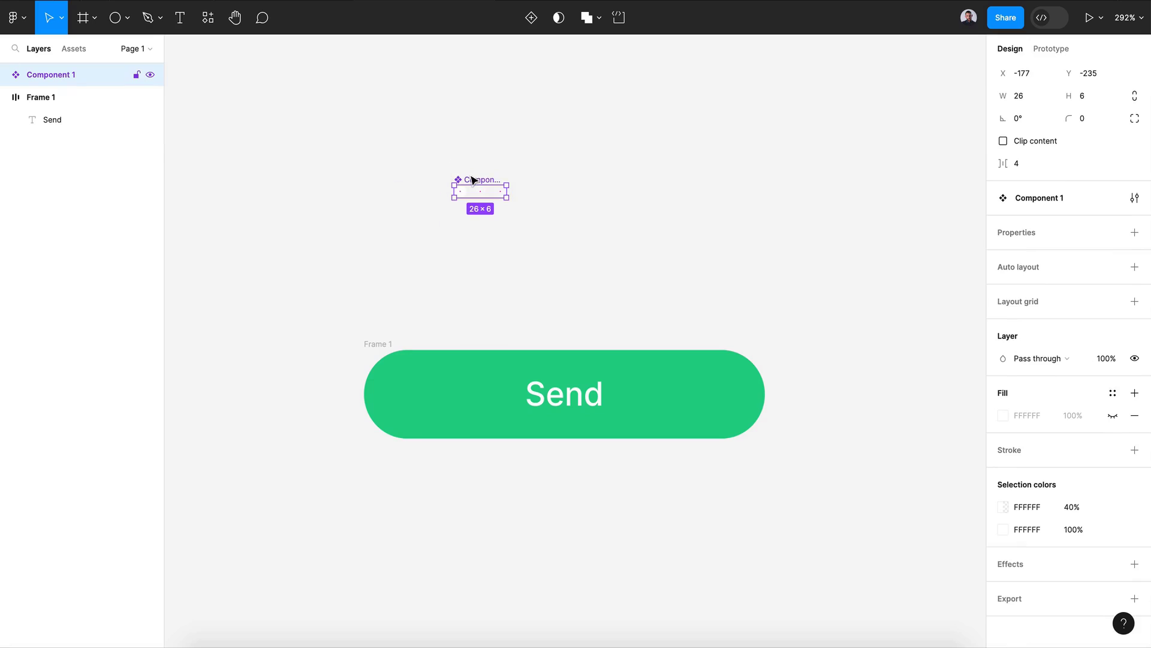
{"action": "left_click", "coordinate": [5, 74]}
{"action": "left_click", "coordinate": [55, 102]}
{"action": "key", "text": "Escape"}
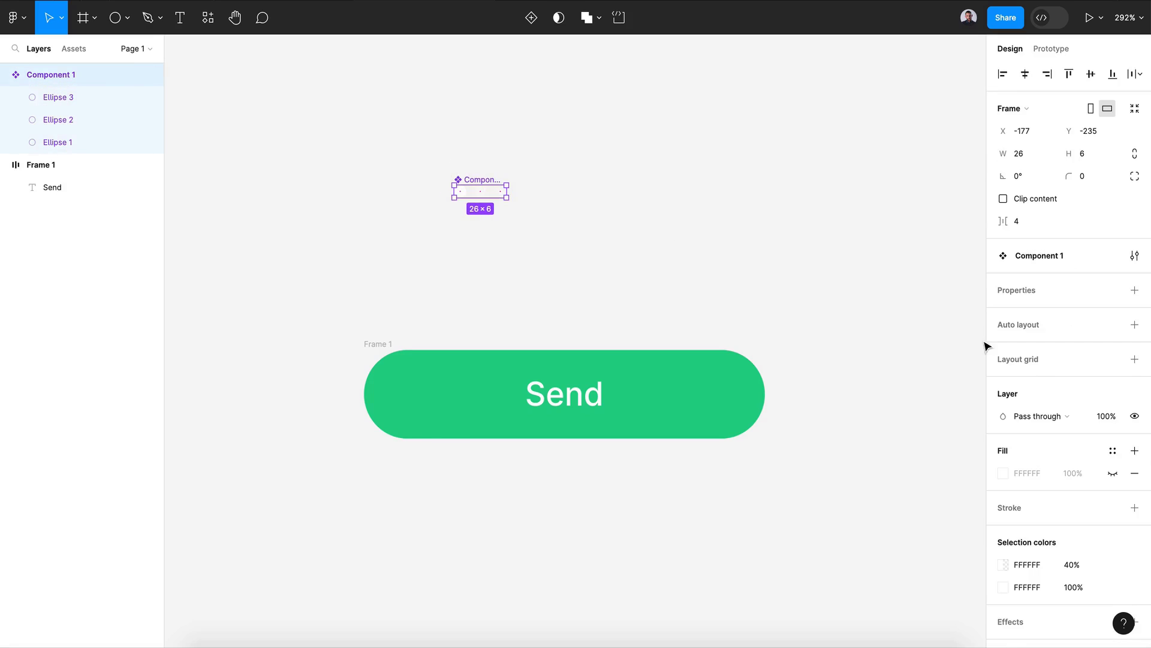
Step: Give the component a visible dark grey 2F2F2F fill
{"action": "left_click", "coordinate": [1112, 473]}
{"action": "left_click", "coordinate": [1003, 473]}
{"action": "left_click_drag", "start_coordinate": [861, 398], "coordinate": [804, 431]}
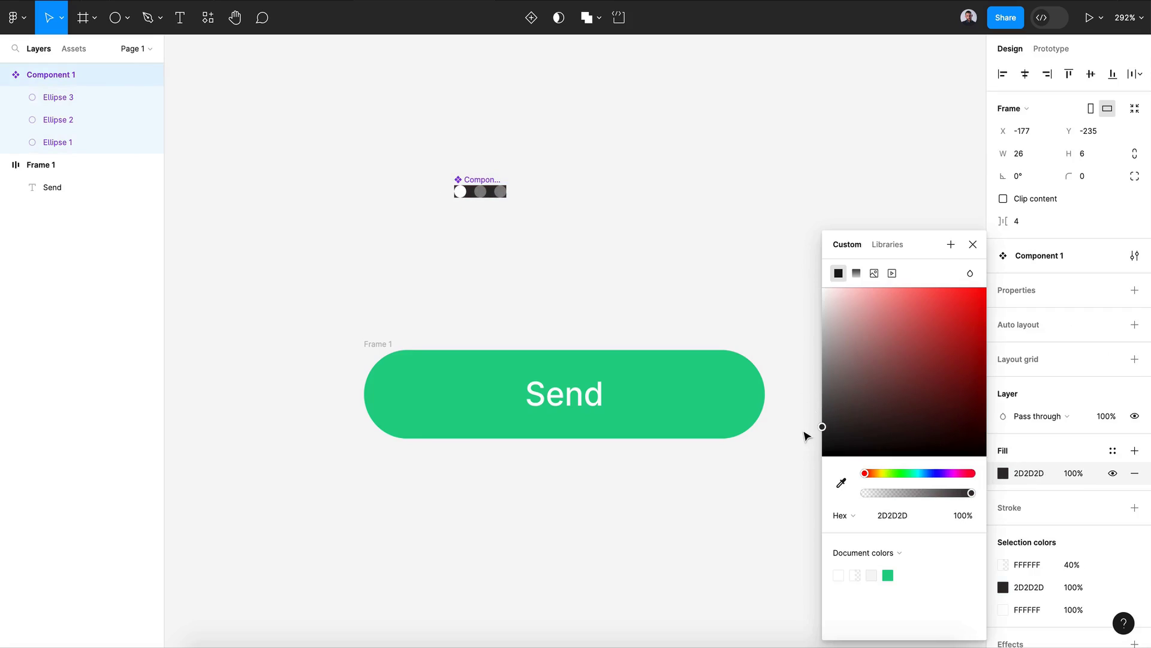
{"action": "left_click", "coordinate": [972, 247]}
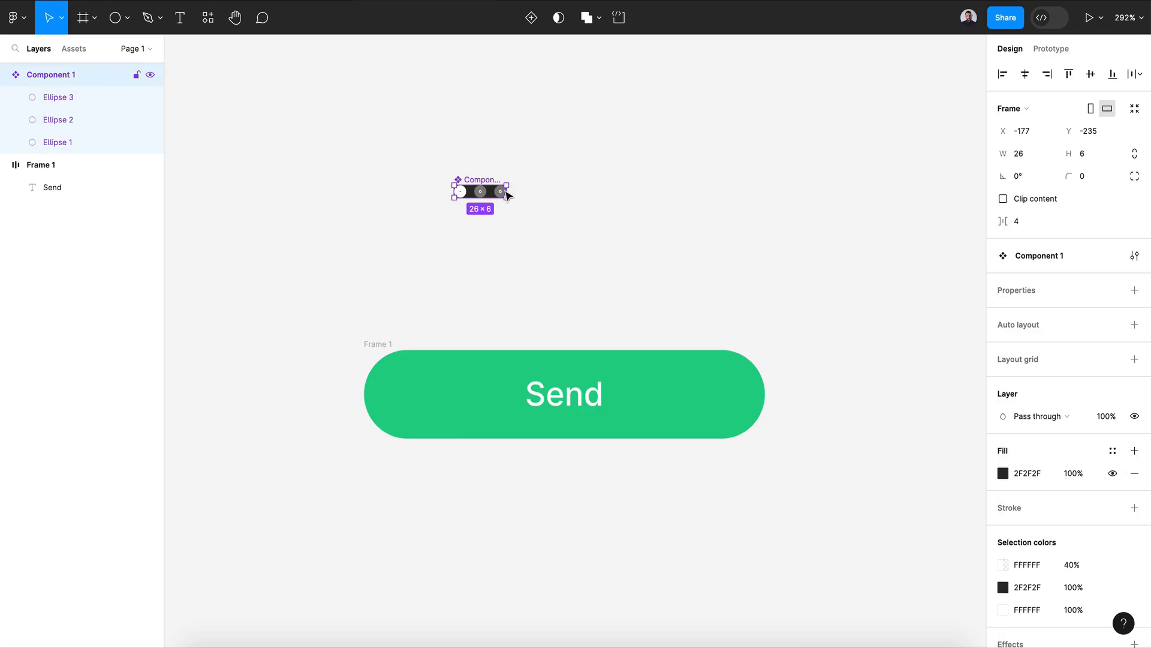
Step: Add a second variant, Variant2, and widen the component set to fit it
{"action": "scroll", "coordinate": [507, 200], "scroll_direction": "up", "scroll_amount": 5}
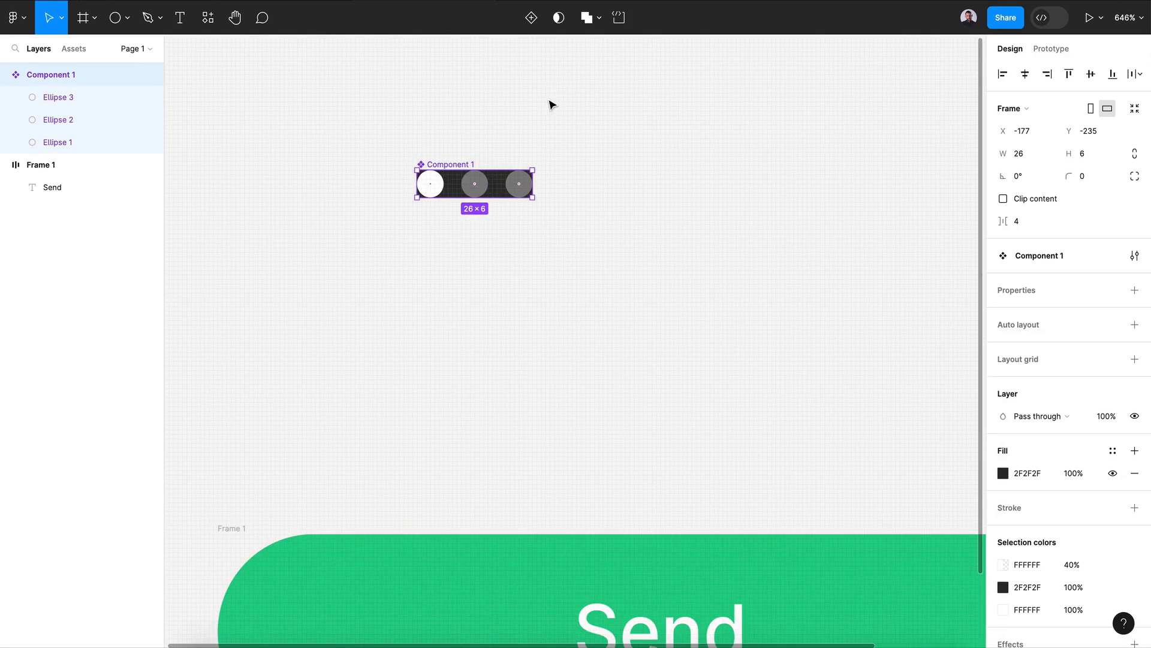
{"action": "left_click", "coordinate": [531, 20]}
{"action": "left_click_drag", "start_coordinate": [620, 205], "coordinate": [912, 207]}
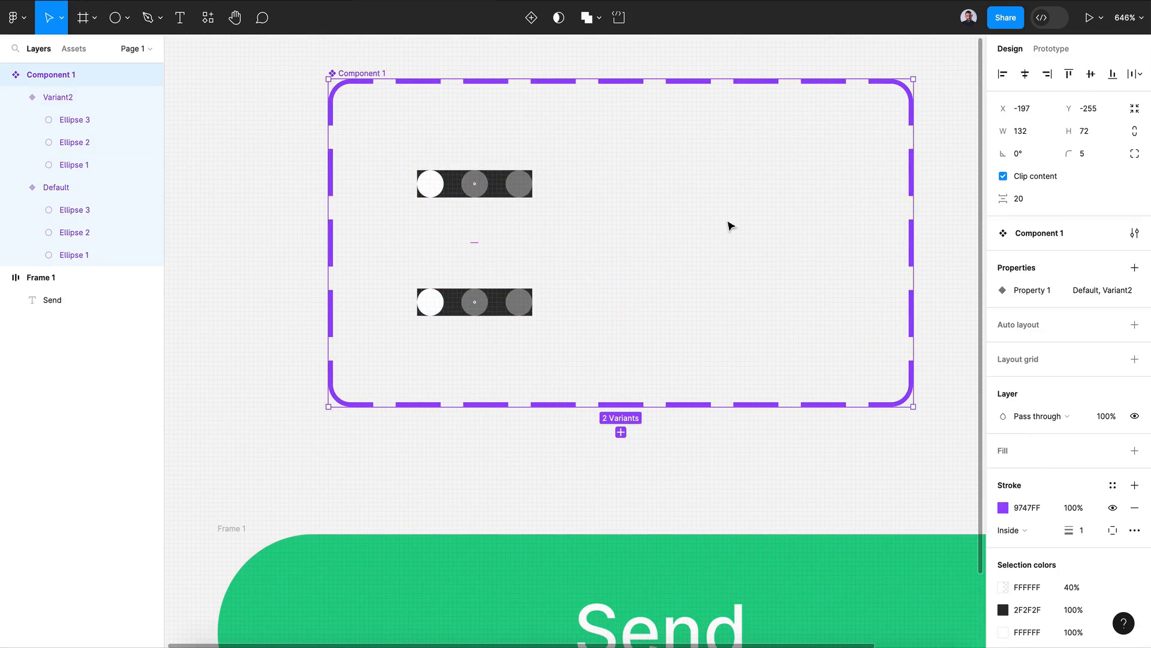
Step: Move Variant2's dot row up beside Default's row in the component set
{"action": "left_click_drag", "start_coordinate": [696, 232], "coordinate": [679, 295]}
{"action": "left_click", "coordinate": [442, 359]}
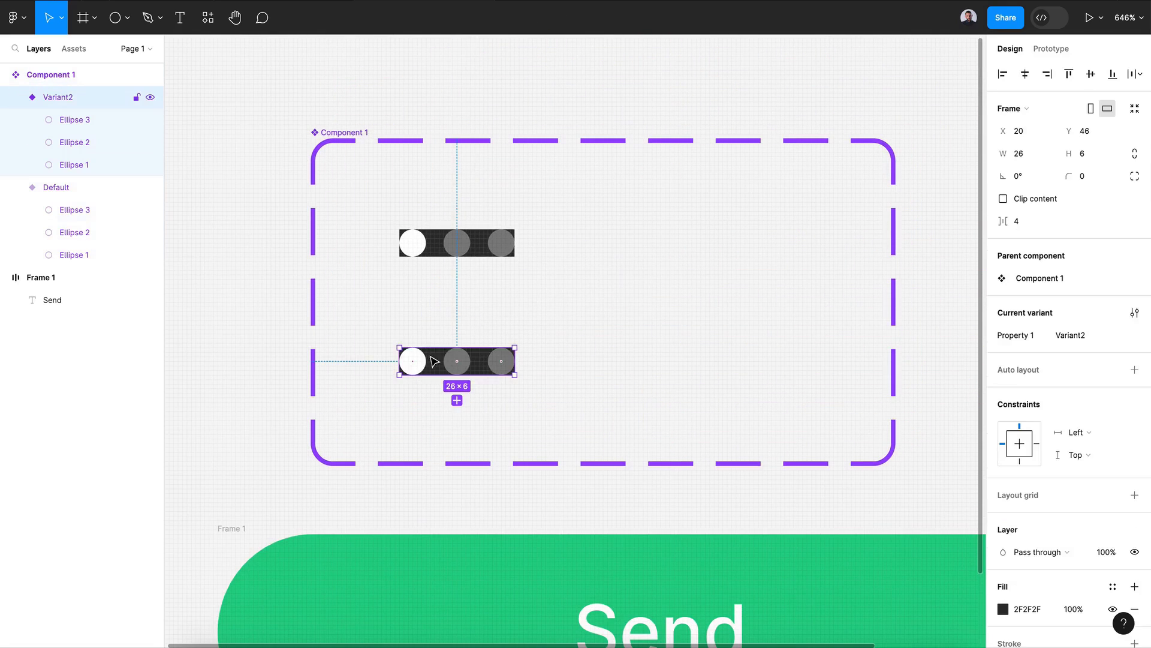
{"action": "left_click_drag", "start_coordinate": [442, 354], "coordinate": [625, 244]}
{"action": "key", "text": "ctrl+a"}
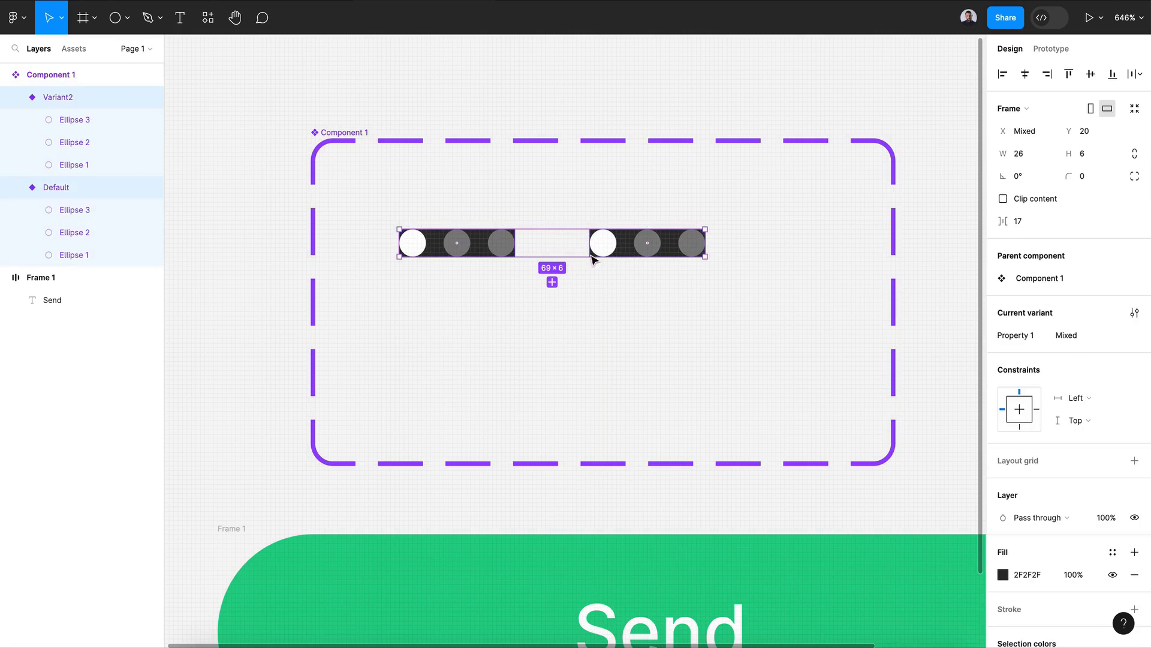
{"action": "left_click", "coordinate": [638, 247]}
{"action": "key", "text": "Delete"}
{"action": "left_click", "coordinate": [420, 243]}
{"action": "left_click", "coordinate": [412, 243]}
{"action": "left_click", "coordinate": [457, 243], "text": "shift"}
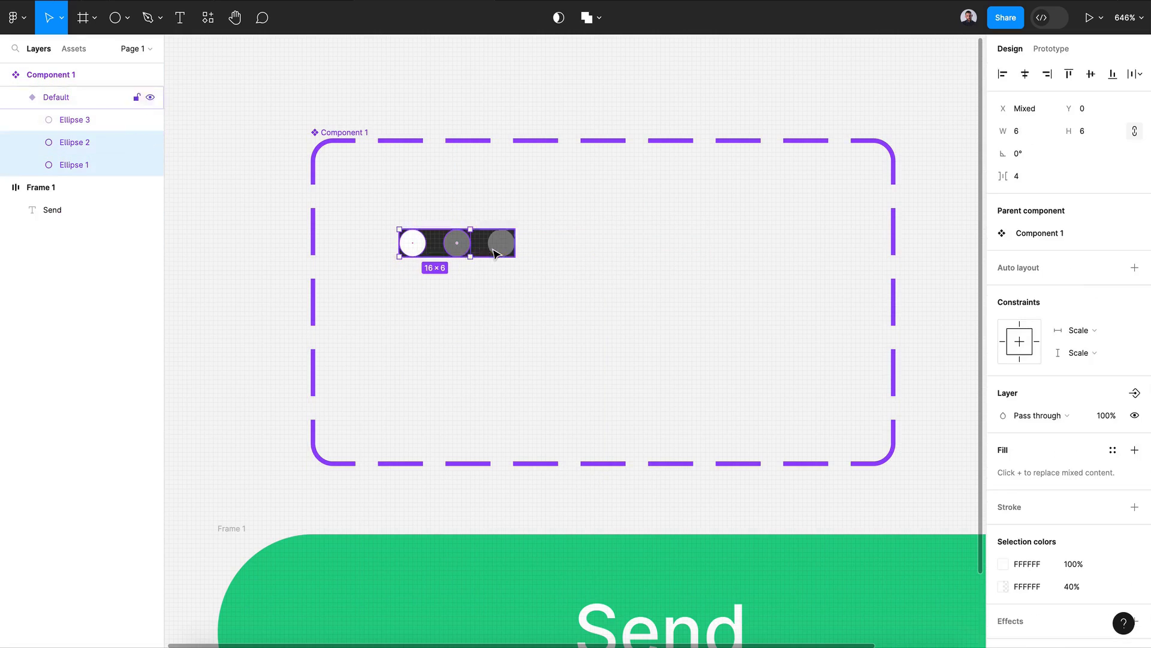
{"action": "key", "text": "ctrl+z"}
{"action": "key", "text": "ctrl+z"}
Step: Set all six dots in both variants to Center horizontal and vertical constraints
{"action": "left_click", "coordinate": [455, 246], "text": "shift"}
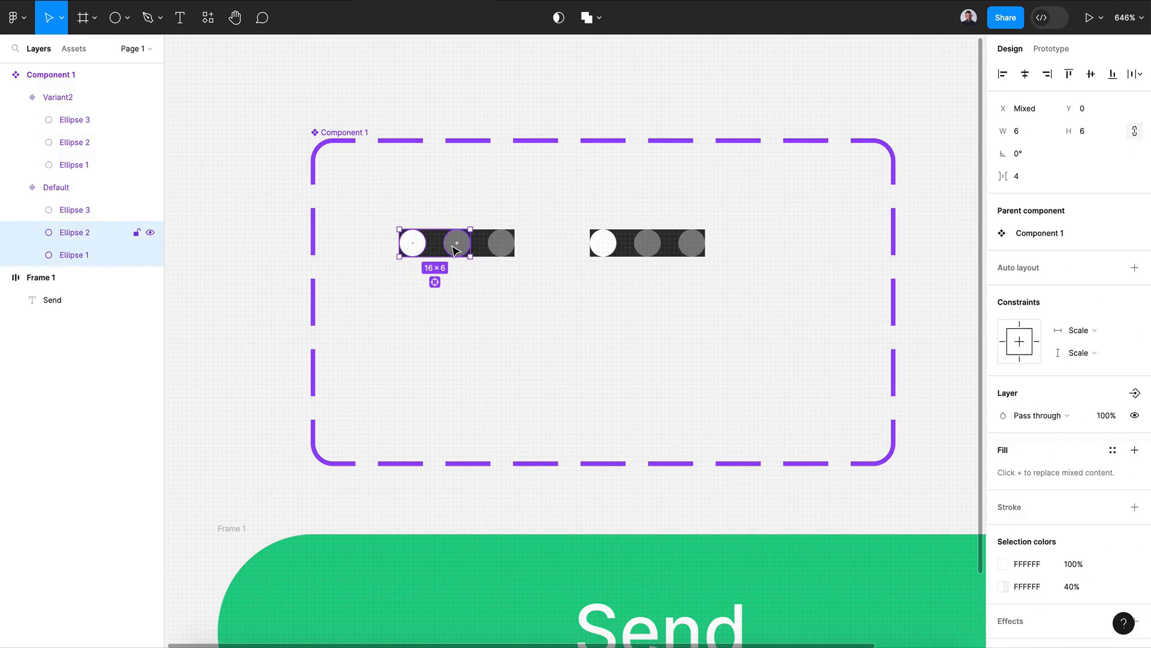
{"action": "left_click", "coordinate": [501, 243], "text": "shift"}
{"action": "left_click", "coordinate": [603, 243], "text": "shift"}
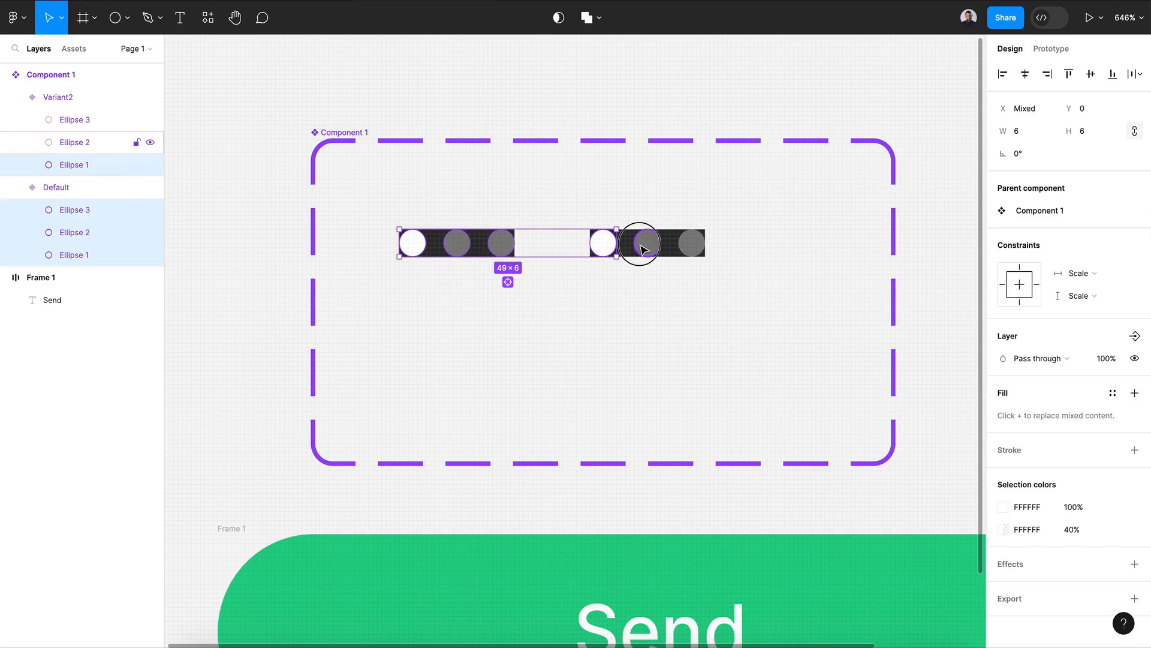
{"action": "left_click", "coordinate": [642, 246], "text": "shift"}
{"action": "left_click", "coordinate": [696, 247], "text": "shift"}
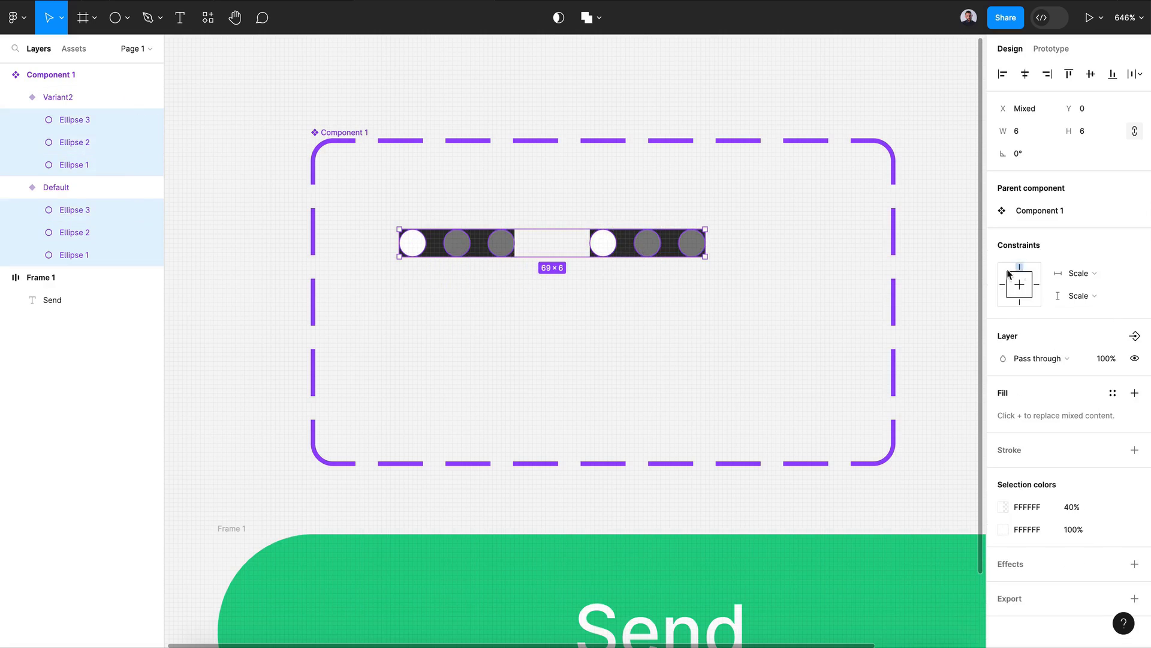
{"action": "left_click", "coordinate": [1086, 274]}
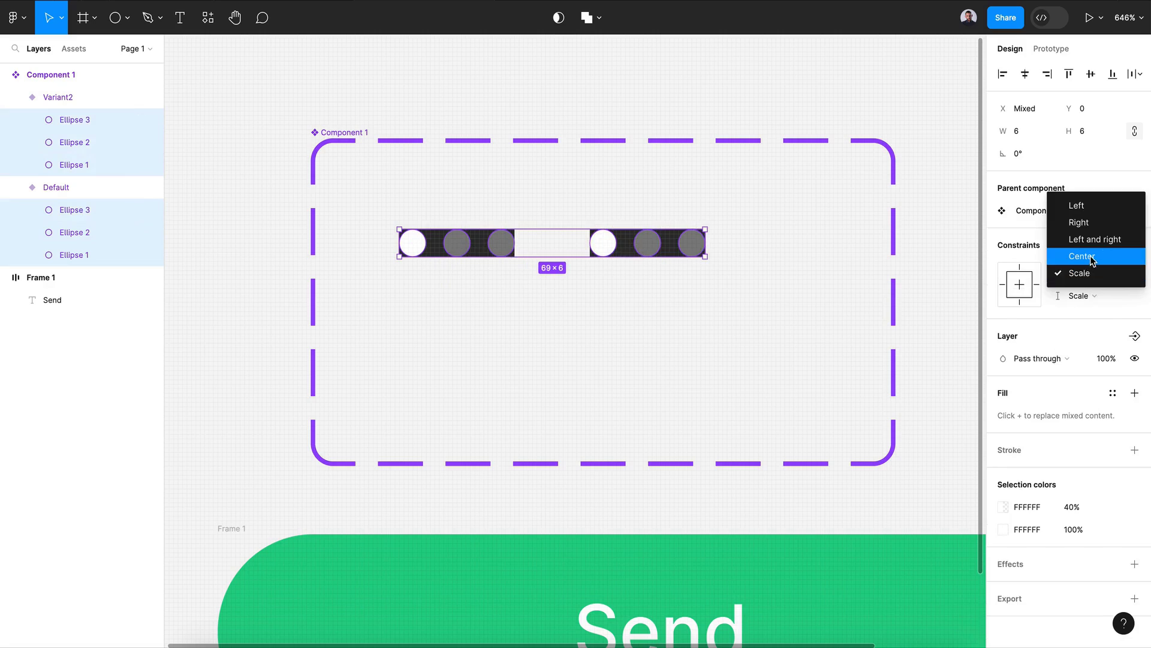
{"action": "left_click", "coordinate": [1088, 256]}
{"action": "left_click", "coordinate": [1093, 294]}
{"action": "left_click", "coordinate": [1093, 280]}
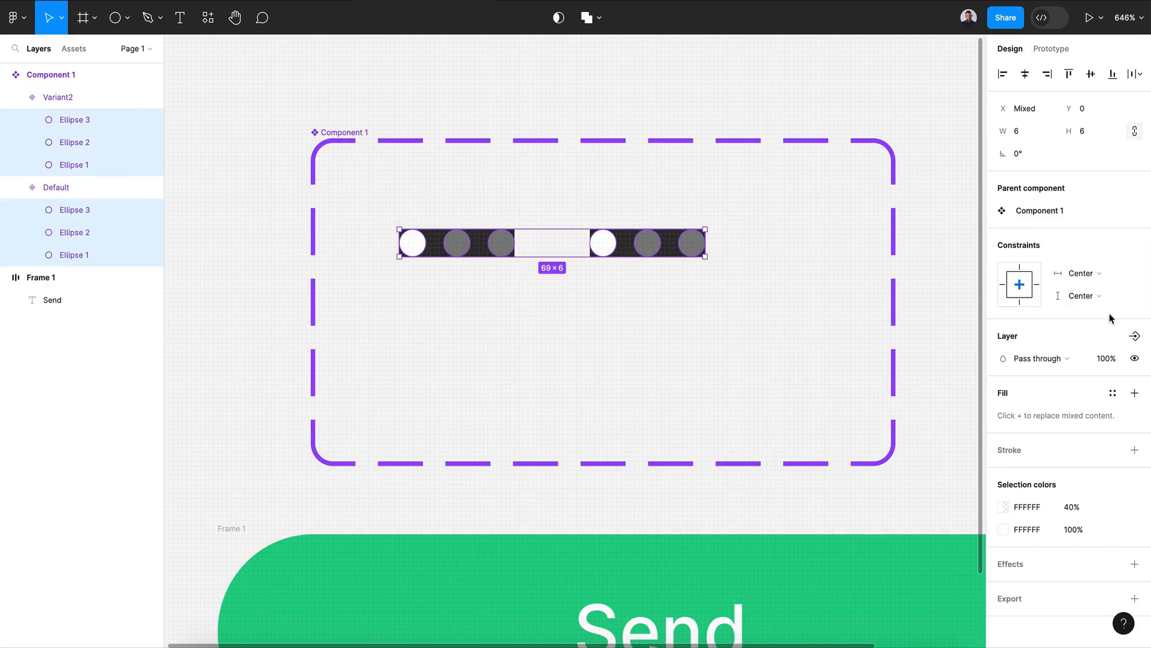
{"action": "left_click", "coordinate": [619, 333]}
{"action": "left_click", "coordinate": [462, 252]}
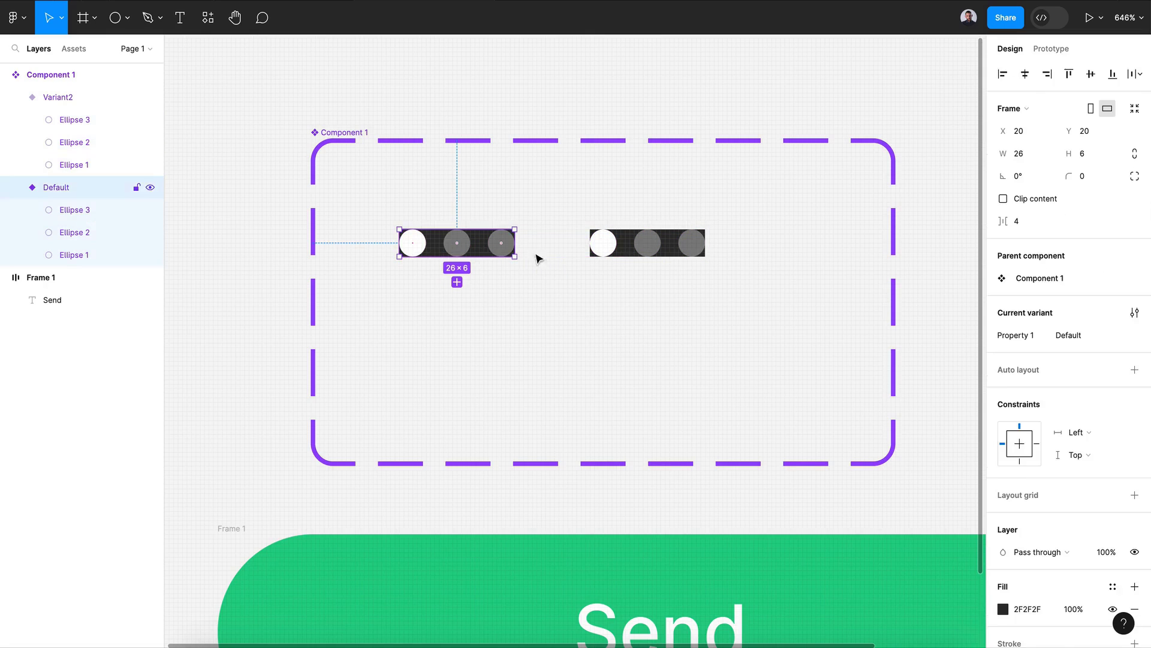
Step: Make the Default and Variant2 frames taller and move their dots to the bottom
{"action": "left_click", "coordinate": [648, 249], "text": "shift"}
{"action": "left_click_drag", "start_coordinate": [637, 257], "coordinate": [636, 297]}
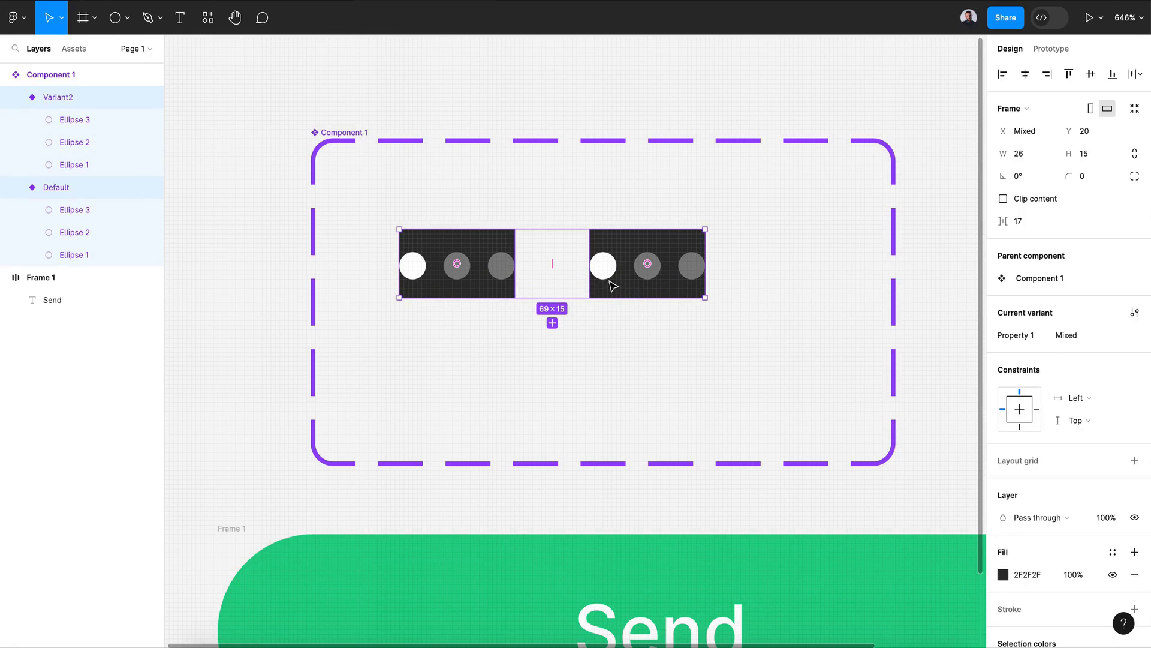
{"action": "left_click_drag", "start_coordinate": [494, 283], "coordinate": [418, 271]}
{"action": "key", "text": "Down"}
{"action": "key", "text": "Down"}
{"action": "key", "text": "Down"}
{"action": "key", "text": "Down"}
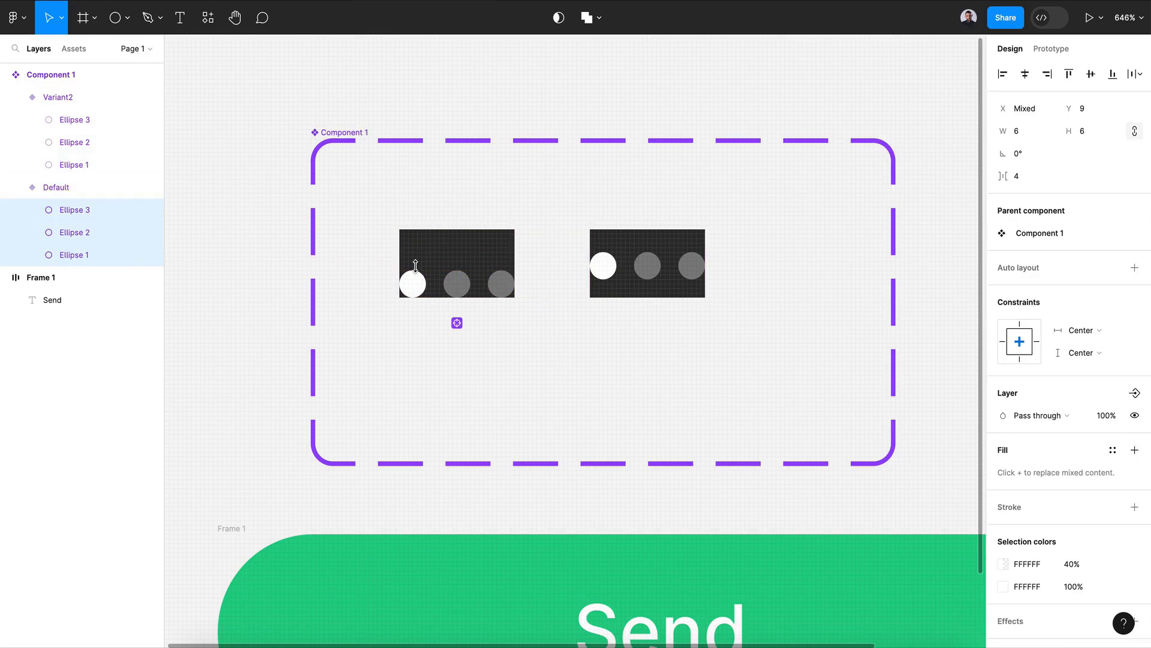
{"action": "left_click", "coordinate": [602, 266]}
{"action": "left_click", "coordinate": [648, 265], "text": "shift"}
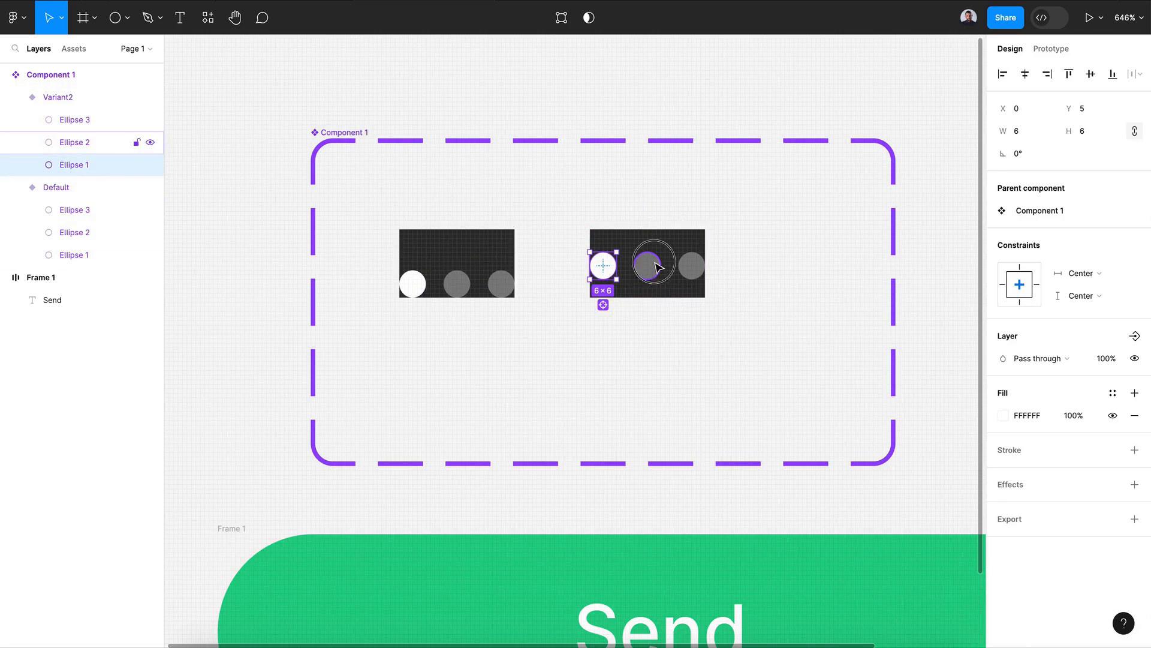
{"action": "left_click_drag", "start_coordinate": [688, 267], "coordinate": [690, 279]}
{"action": "left_click", "coordinate": [728, 344]}
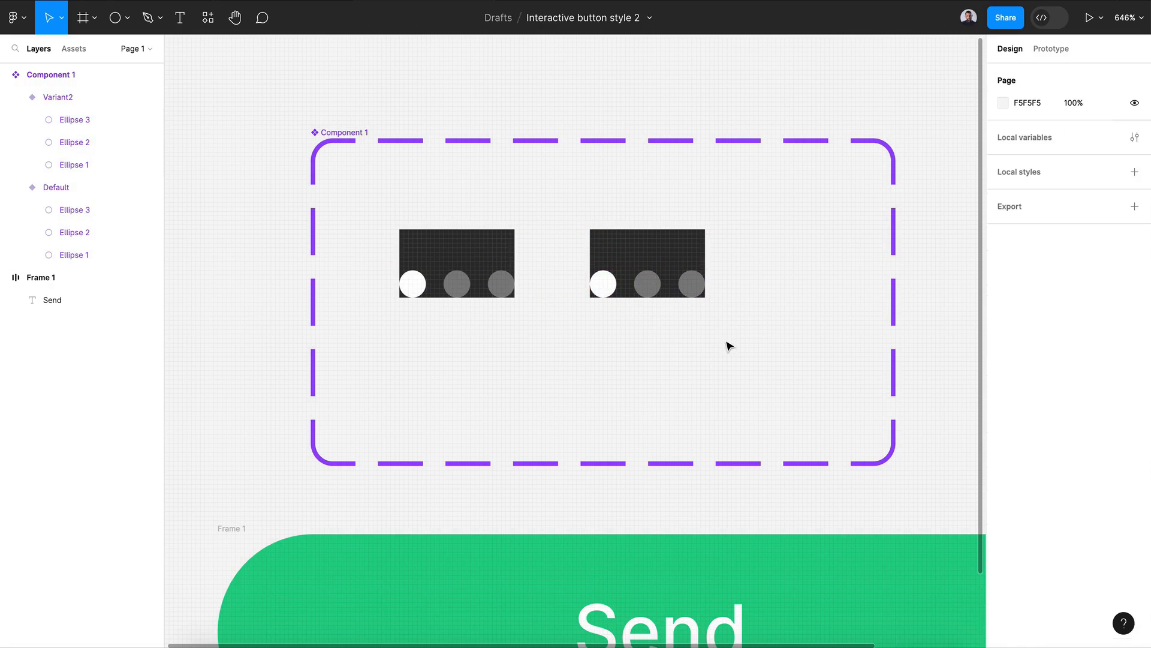
Step: Add a third variant, Variant3, to the component set
{"action": "left_click", "coordinate": [658, 235]}
{"action": "left_click", "coordinate": [647, 323]}
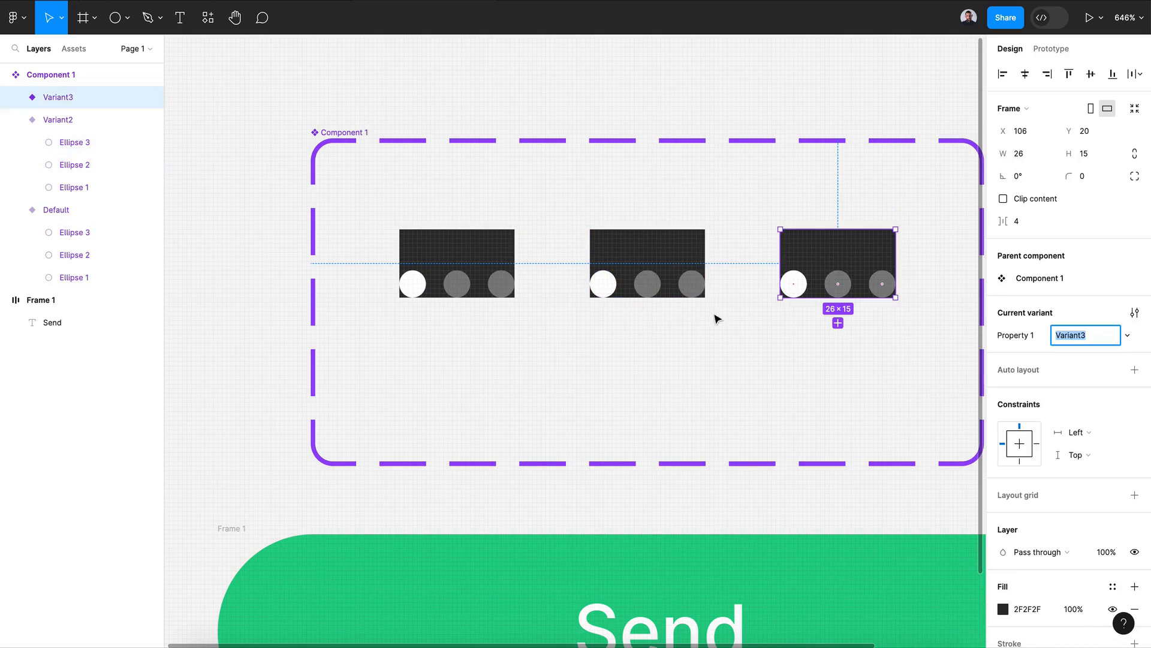
{"action": "left_click", "coordinate": [750, 327]}
{"action": "scroll", "coordinate": [749, 328], "scroll_direction": "right", "scroll_amount": 3}
{"action": "scroll", "coordinate": [750, 327], "scroll_direction": "up", "scroll_amount": 1}
Step: Raise Default's first dot and Variant2's middle dot to the top of their frames
{"action": "left_click", "coordinate": [347, 301]}
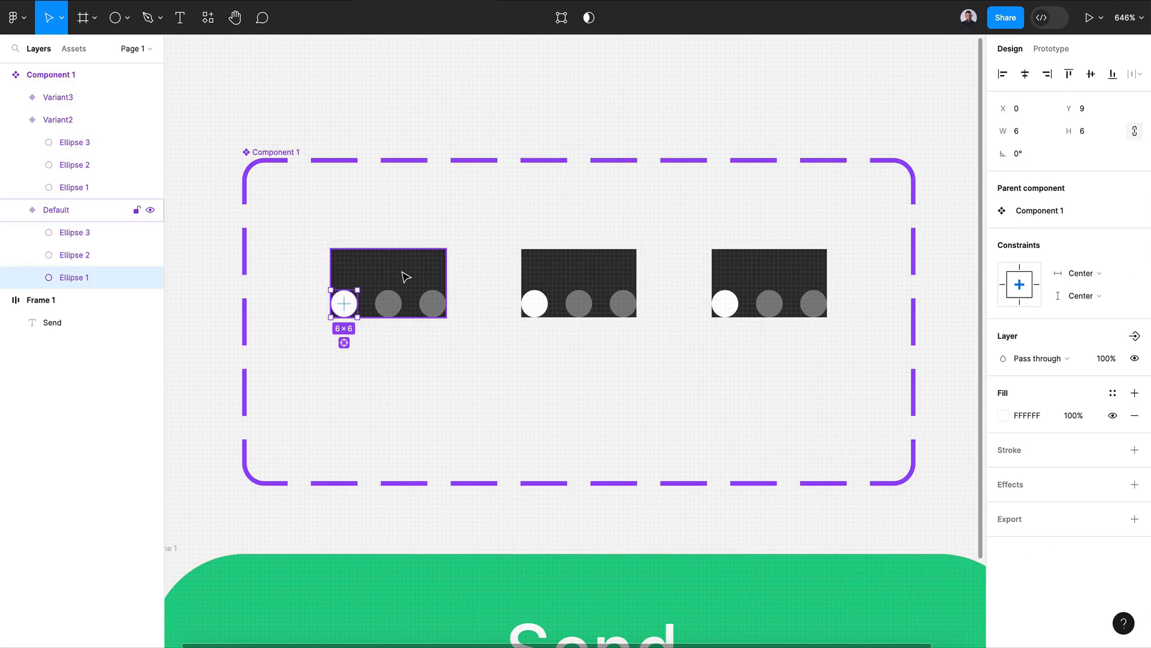
{"action": "left_click", "coordinate": [1068, 74]}
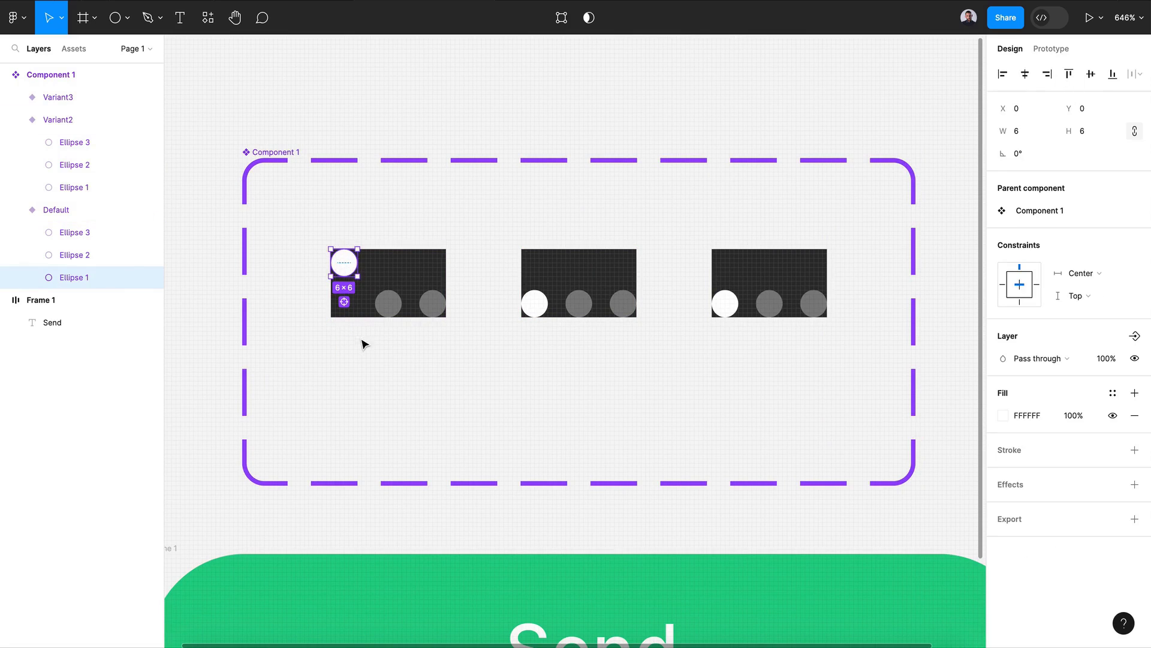
{"action": "left_click", "coordinate": [420, 342]}
{"action": "left_click", "coordinate": [574, 312]}
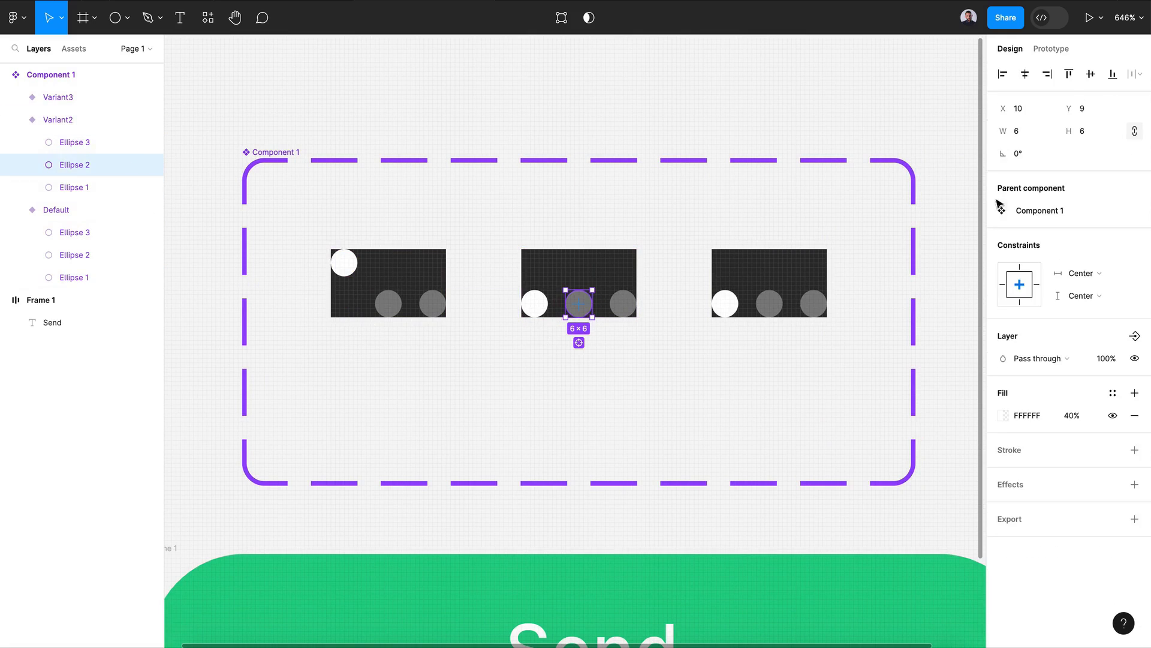
{"action": "left_click", "coordinate": [1068, 74]}
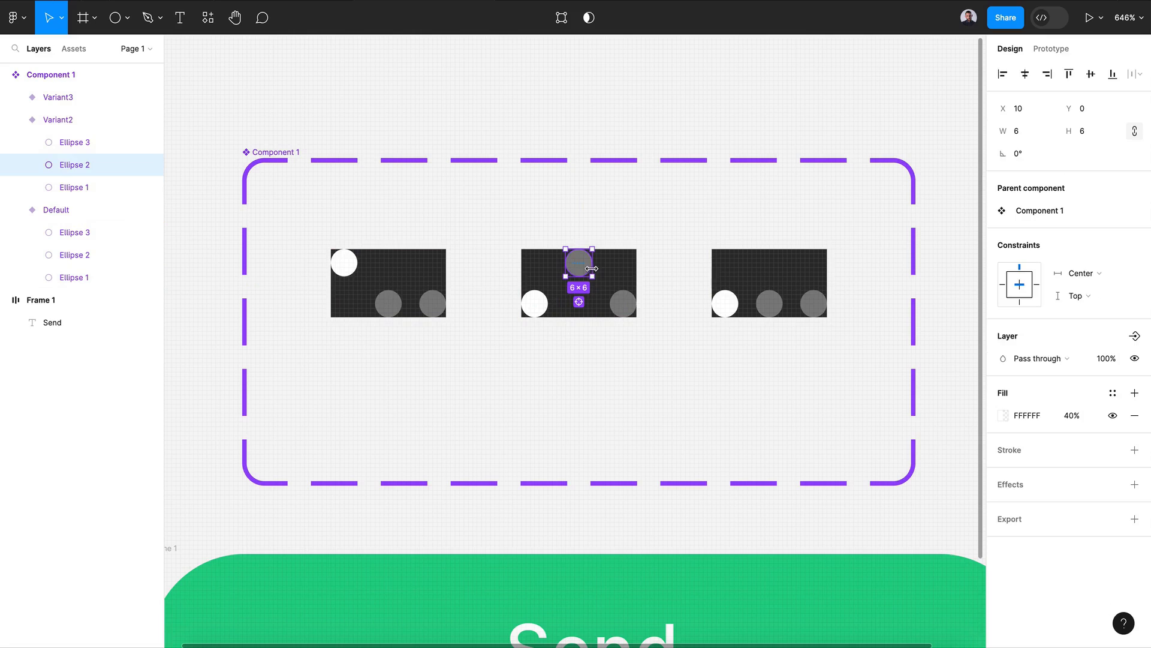
Step: Raise Variant3's third dot to the top of its frame
{"action": "left_click", "coordinate": [817, 308]}
{"action": "left_click", "coordinate": [817, 309]}
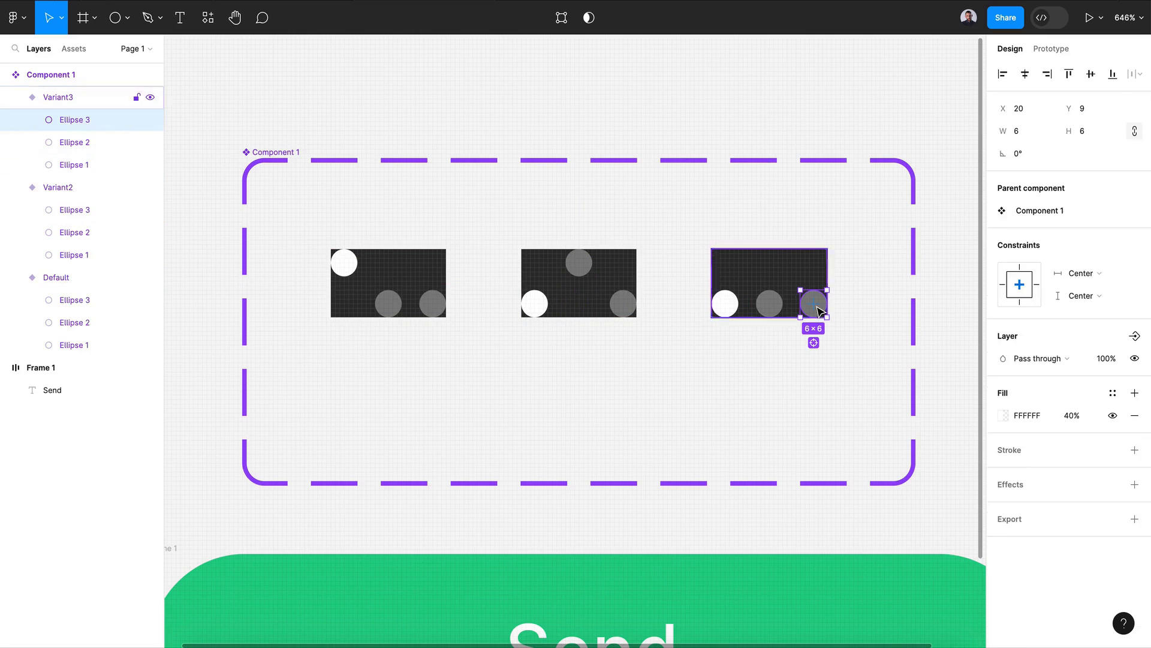
{"action": "left_click", "coordinate": [1068, 75]}
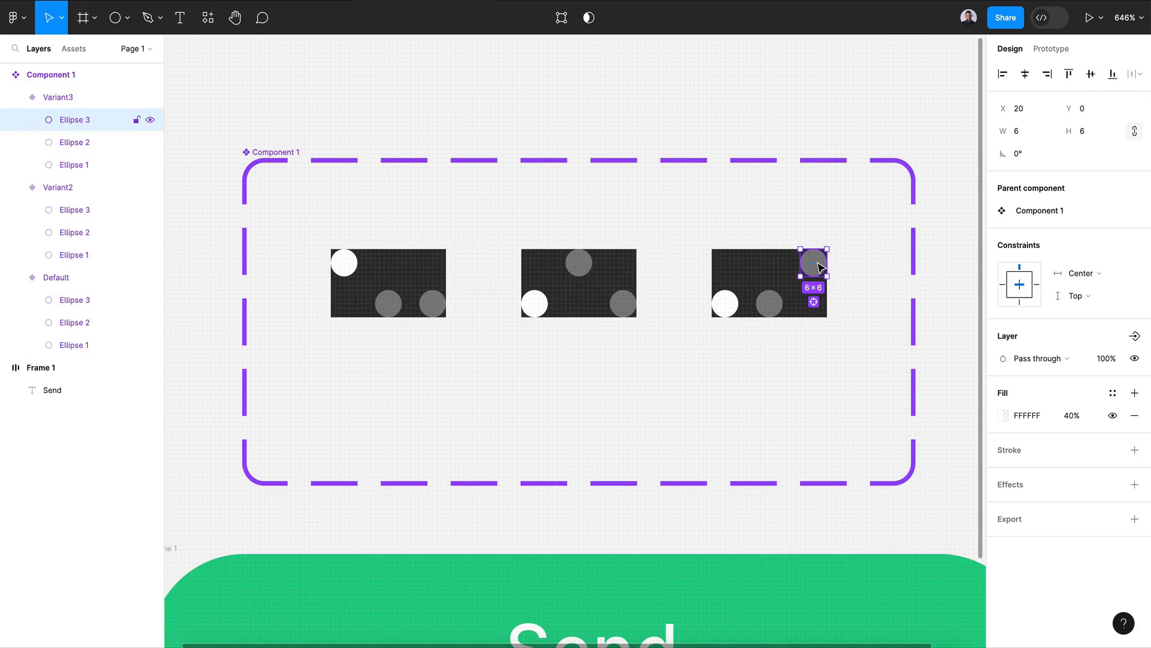
Step: In Variant2, dim the first dot to about 40% and make the middle dot solid white
{"action": "left_click", "coordinate": [537, 315]}
{"action": "left_click", "coordinate": [537, 306]}
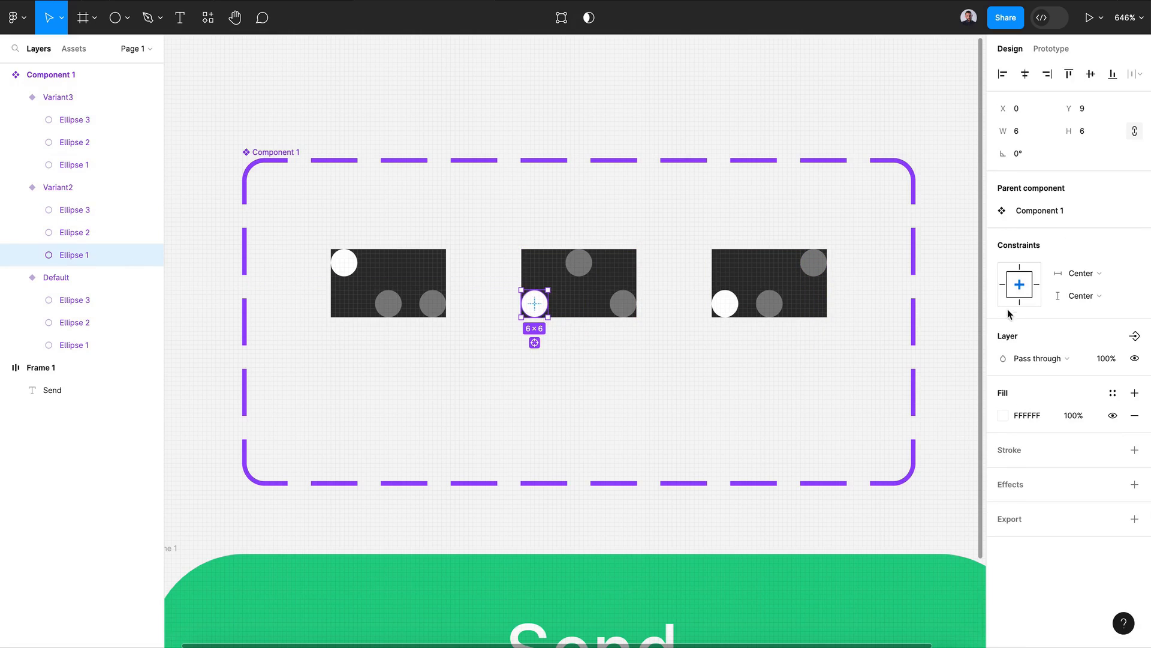
{"action": "left_click", "coordinate": [1003, 415]}
{"action": "left_click_drag", "start_coordinate": [924, 492], "coordinate": [908, 492]}
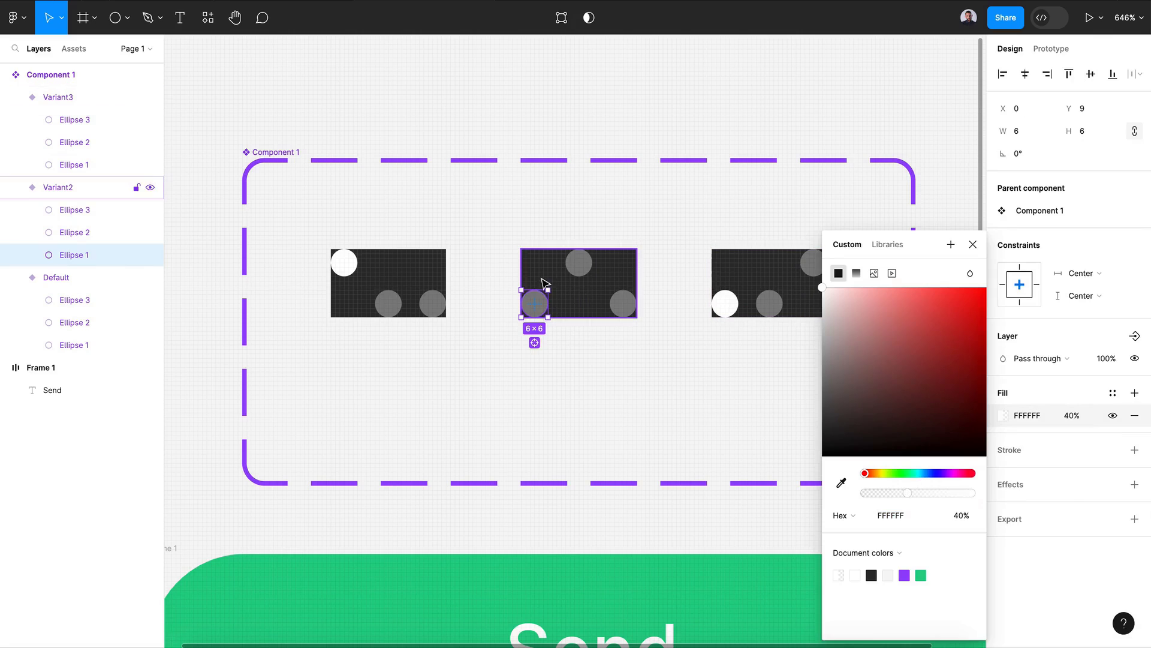
{"action": "left_click", "coordinate": [569, 266]}
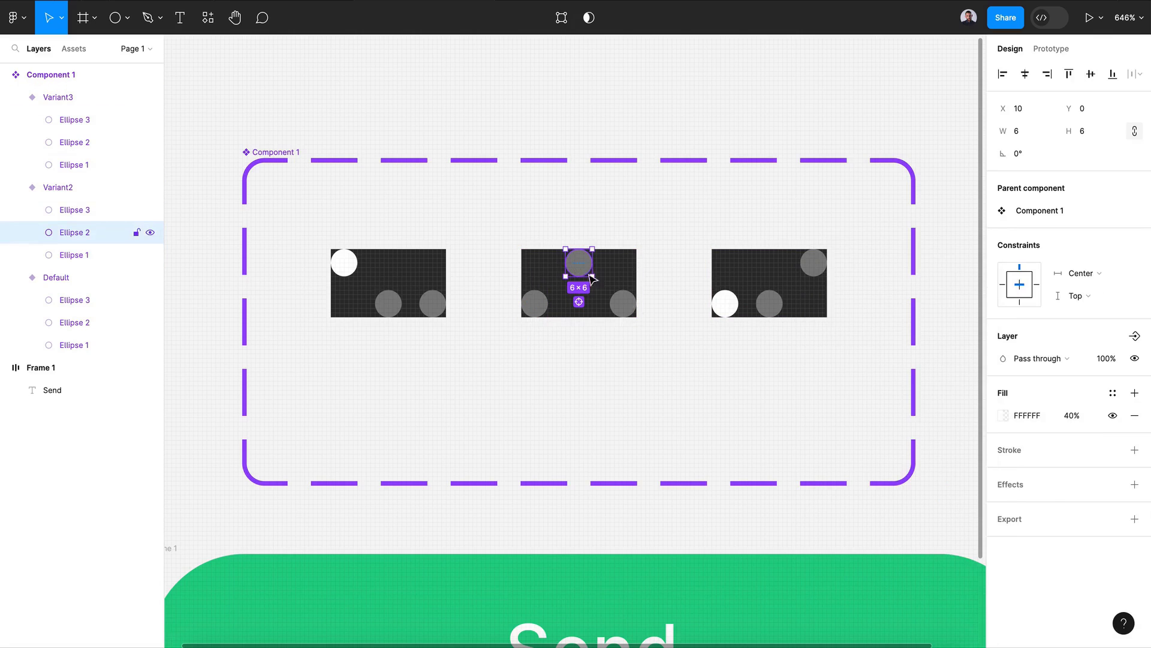
{"action": "left_click", "coordinate": [1004, 416]}
{"action": "left_click_drag", "start_coordinate": [905, 491], "coordinate": [979, 494]}
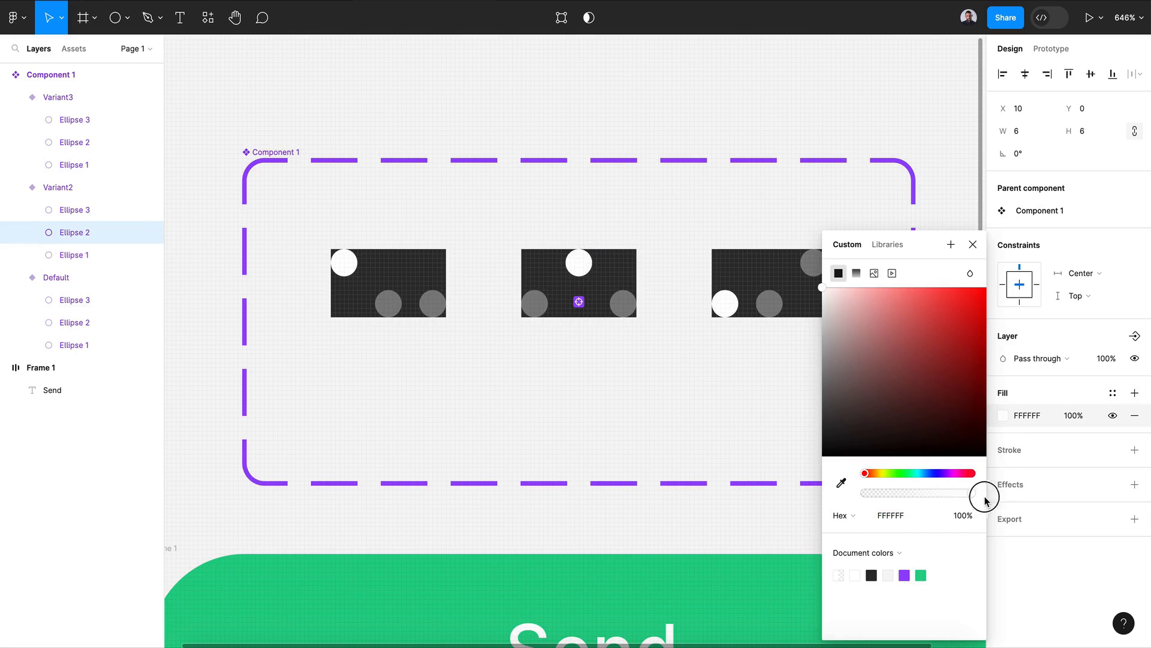
Step: In Variant3, set the first dot to 40% opacity and make the third dot solid white
{"action": "left_click", "coordinate": [730, 301]}
{"action": "left_click", "coordinate": [728, 302]}
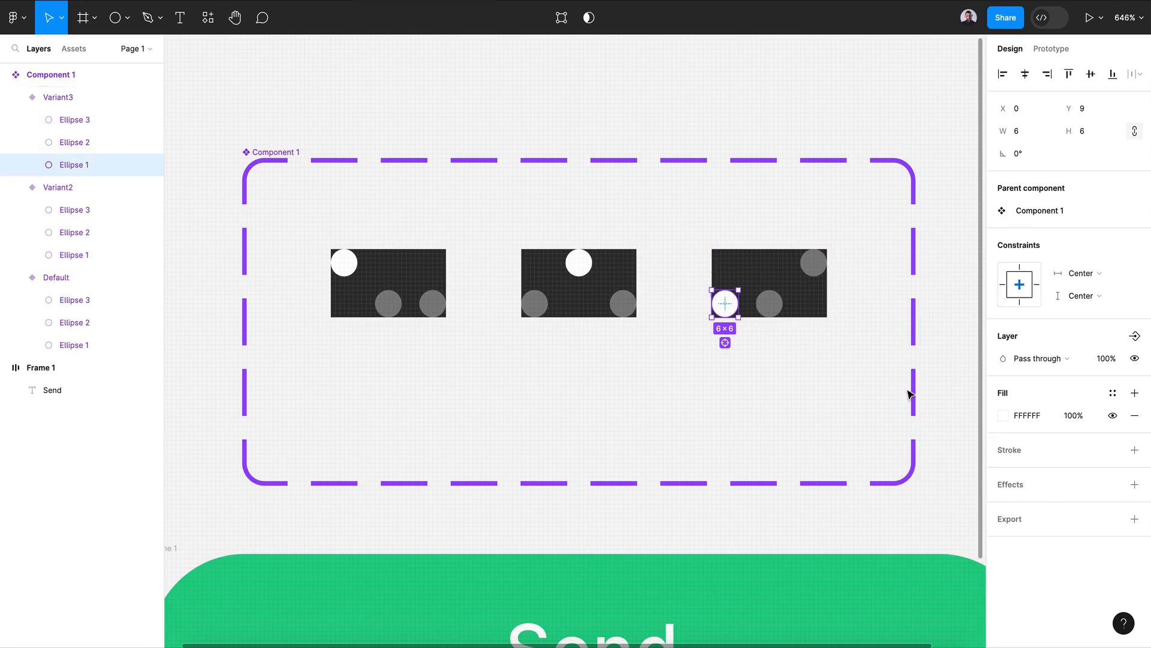
{"action": "left_click", "coordinate": [1000, 423]}
{"action": "left_click", "coordinate": [964, 517]}
{"action": "key", "text": "Return"}
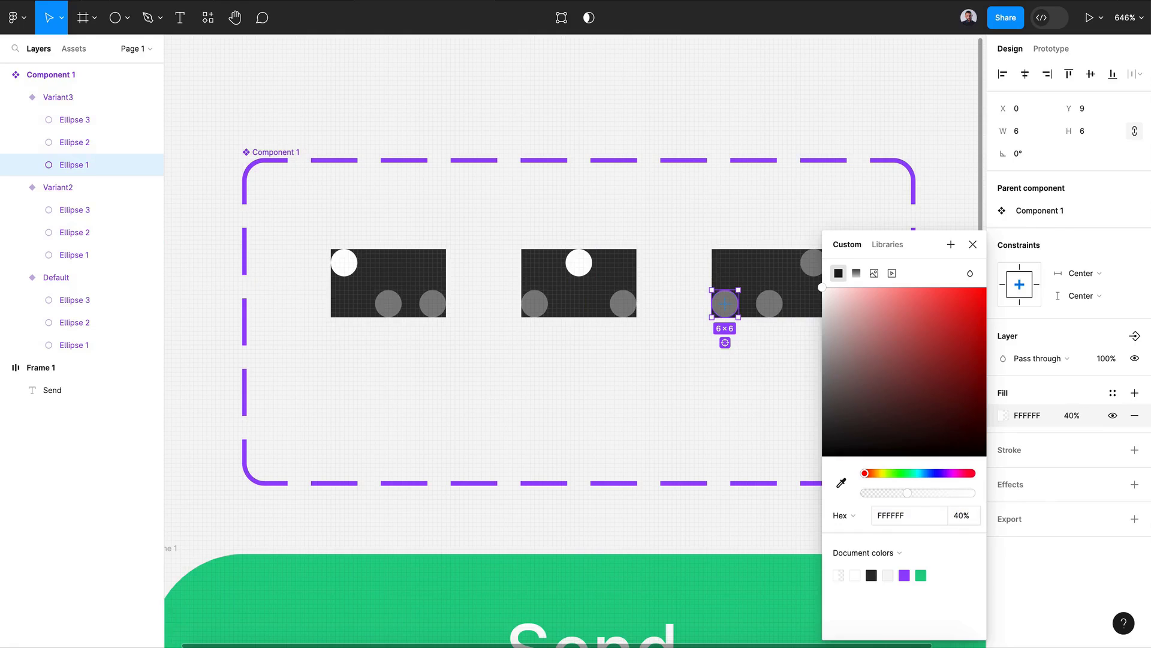
{"action": "double_click", "coordinate": [810, 273]}
{"action": "key", "text": "Escape"}
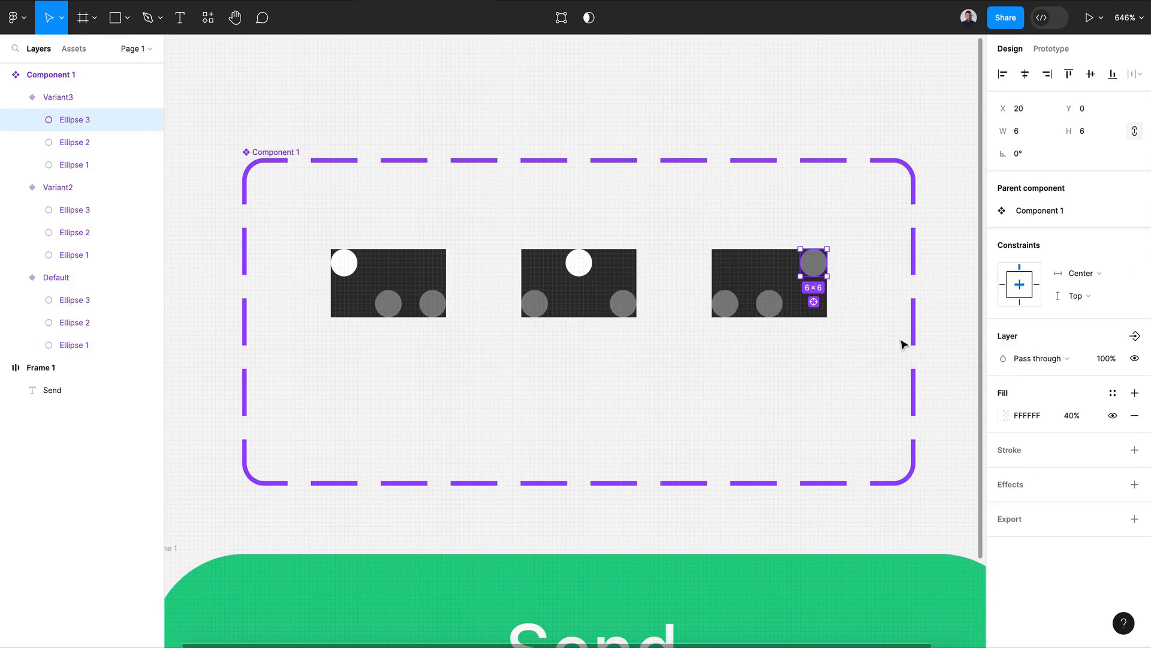
{"action": "left_click", "coordinate": [1005, 415]}
{"action": "left_click_drag", "start_coordinate": [904, 493], "coordinate": [971, 494]}
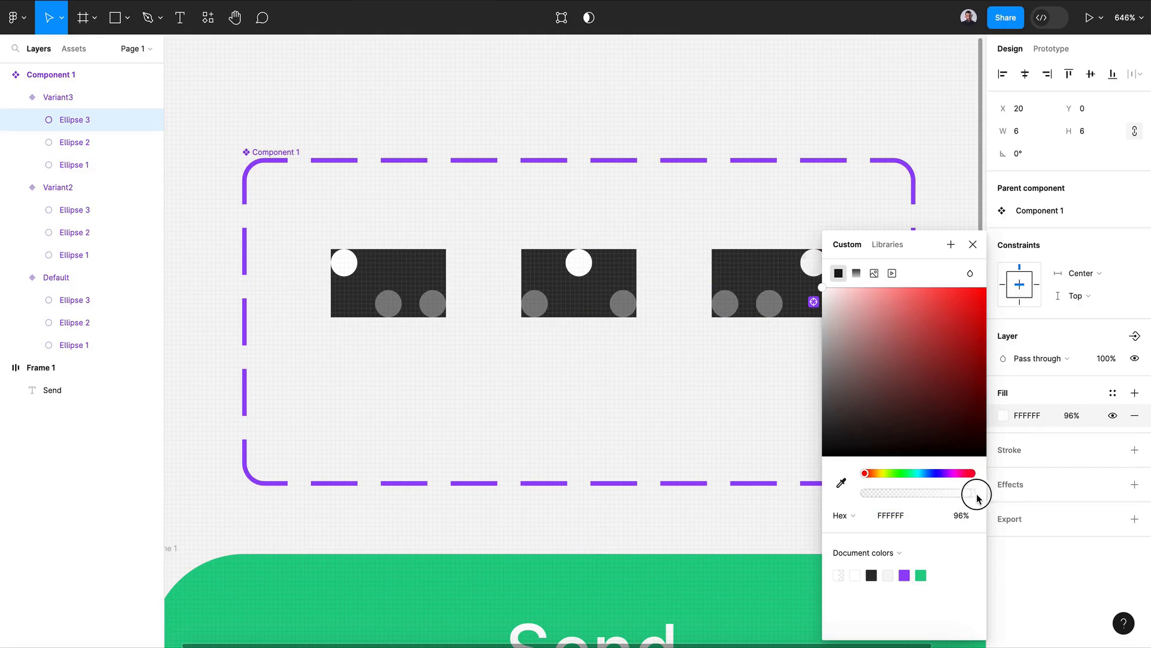
{"action": "left_click", "coordinate": [970, 246]}
{"action": "left_click", "coordinate": [753, 423]}
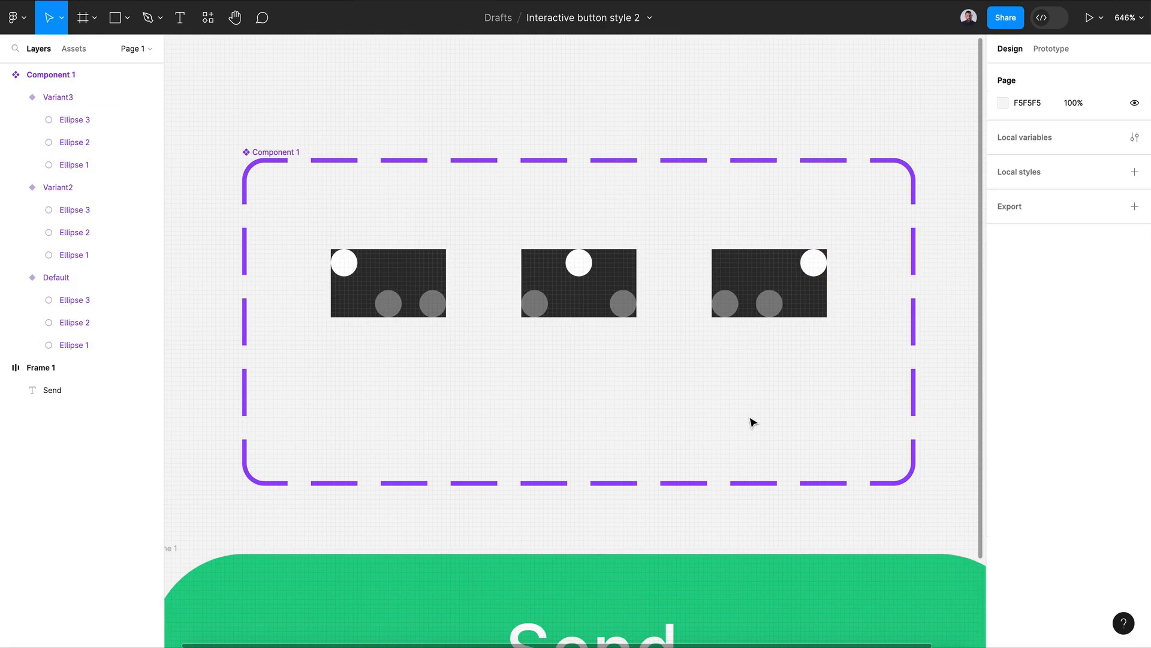
{"action": "scroll", "coordinate": [752, 422], "scroll_direction": "down", "scroll_amount": 5}
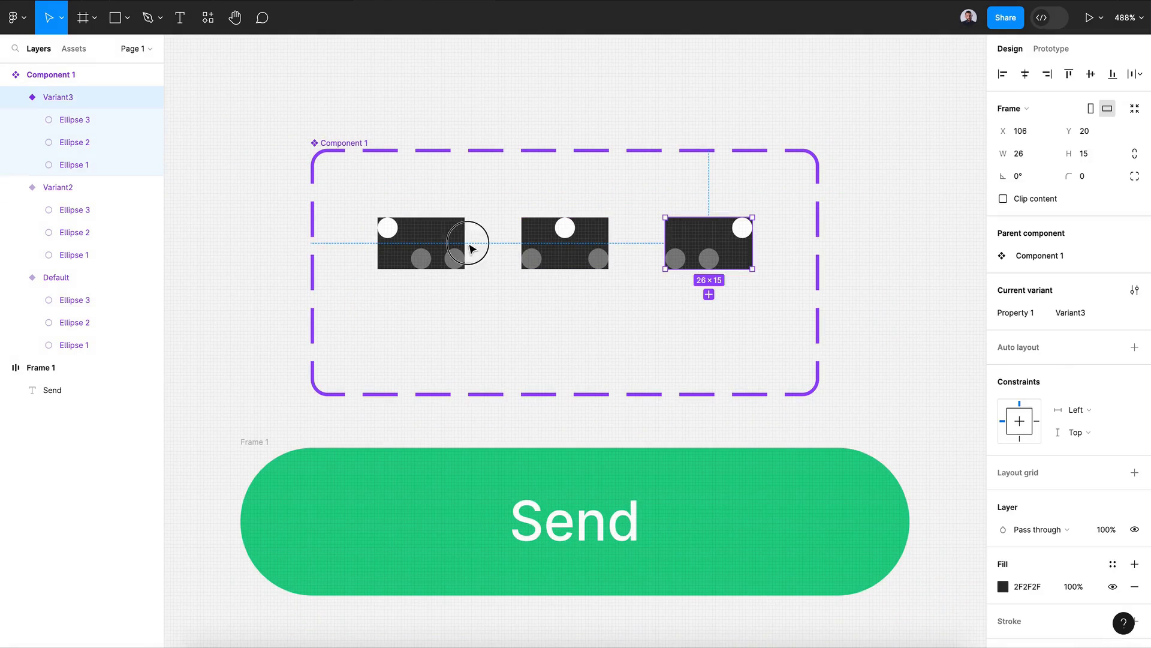
Step: Link Default to Variant2 with a 1ms After delay Smart animate transition
{"action": "left_click", "coordinate": [411, 242]}
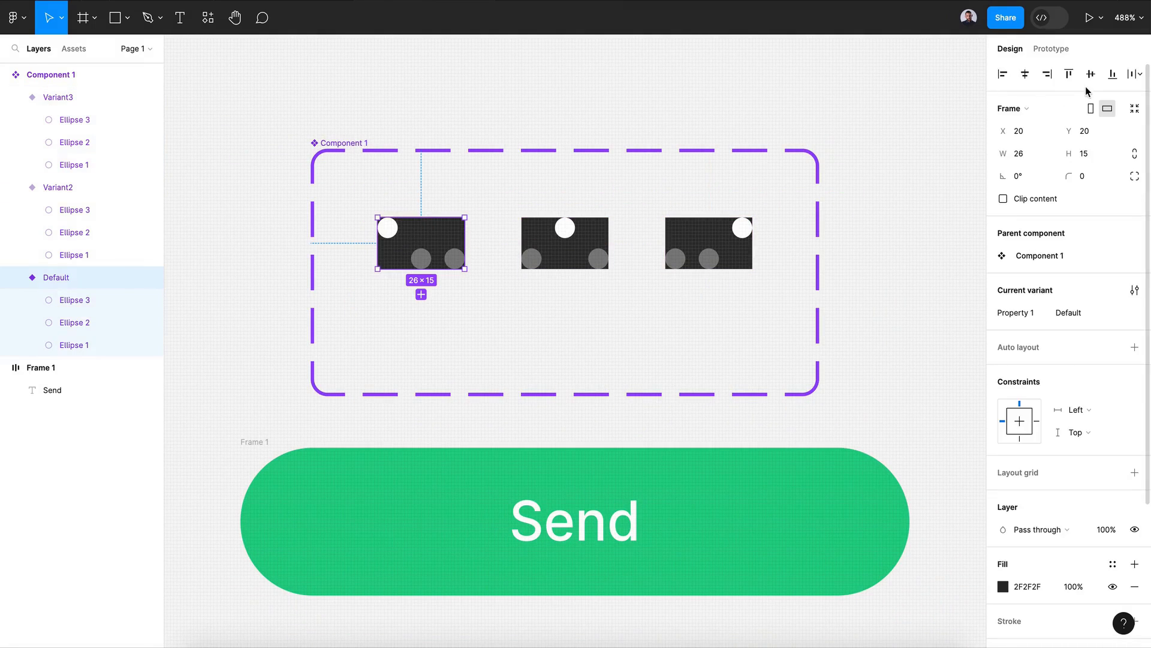
{"action": "left_click", "coordinate": [1051, 49]}
{"action": "left_click_drag", "start_coordinate": [465, 243], "coordinate": [532, 259]}
{"action": "left_click", "coordinate": [474, 277]}
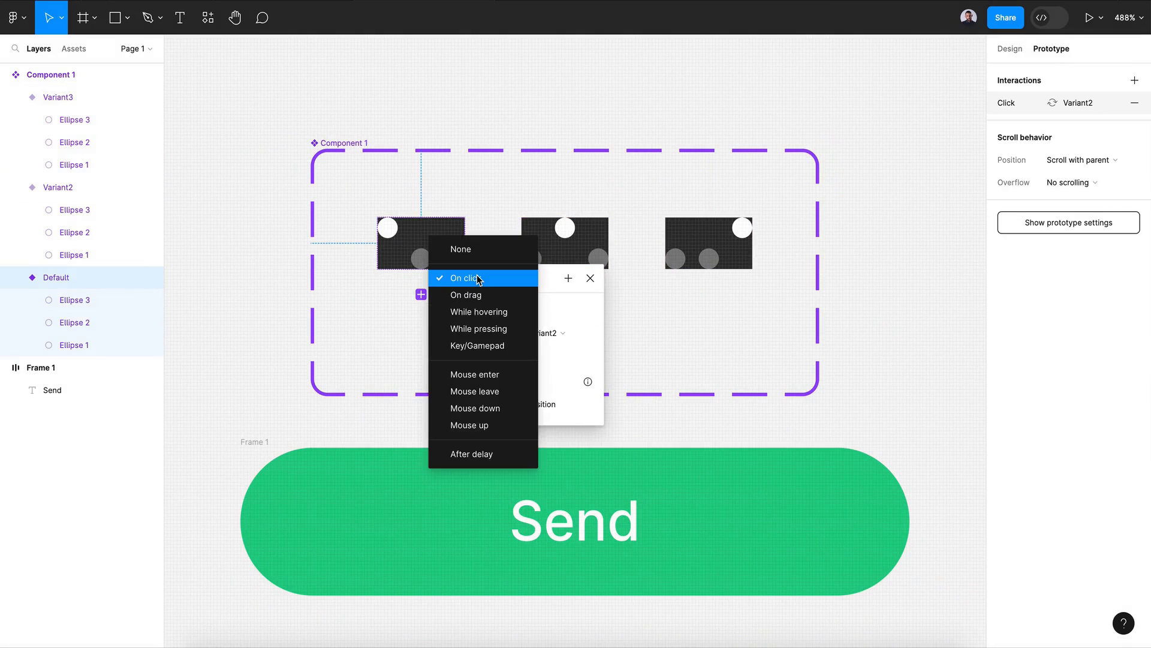
{"action": "left_click", "coordinate": [466, 455]}
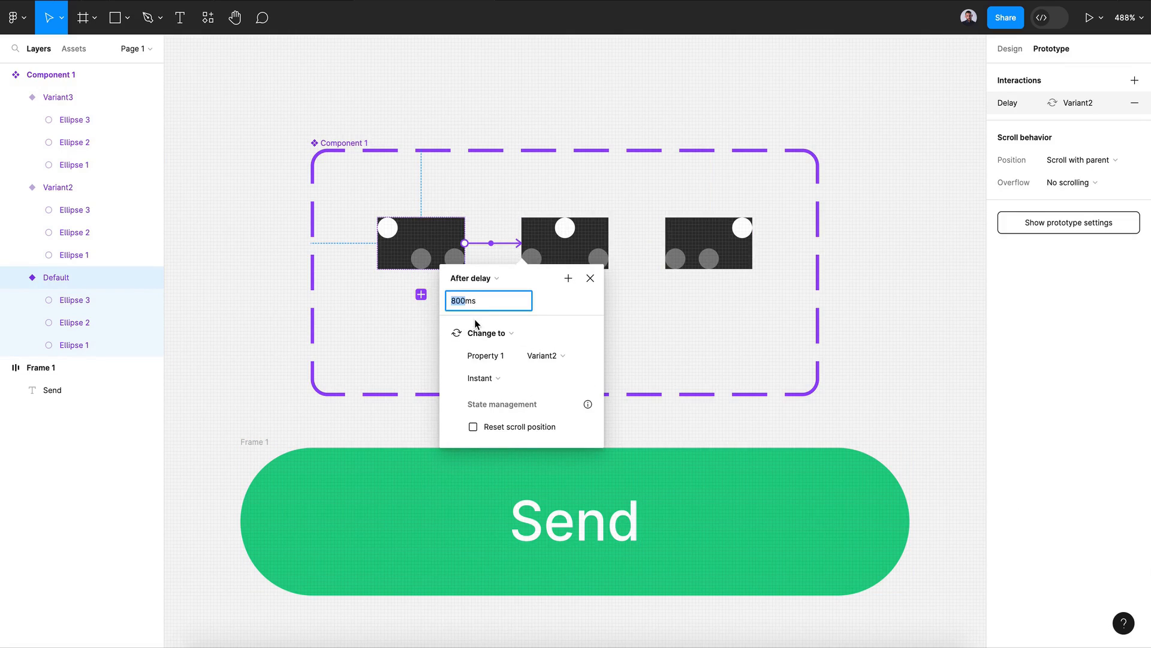
{"action": "type", "text": "1"}
{"action": "left_click", "coordinate": [483, 378]}
{"action": "left_click", "coordinate": [523, 408]}
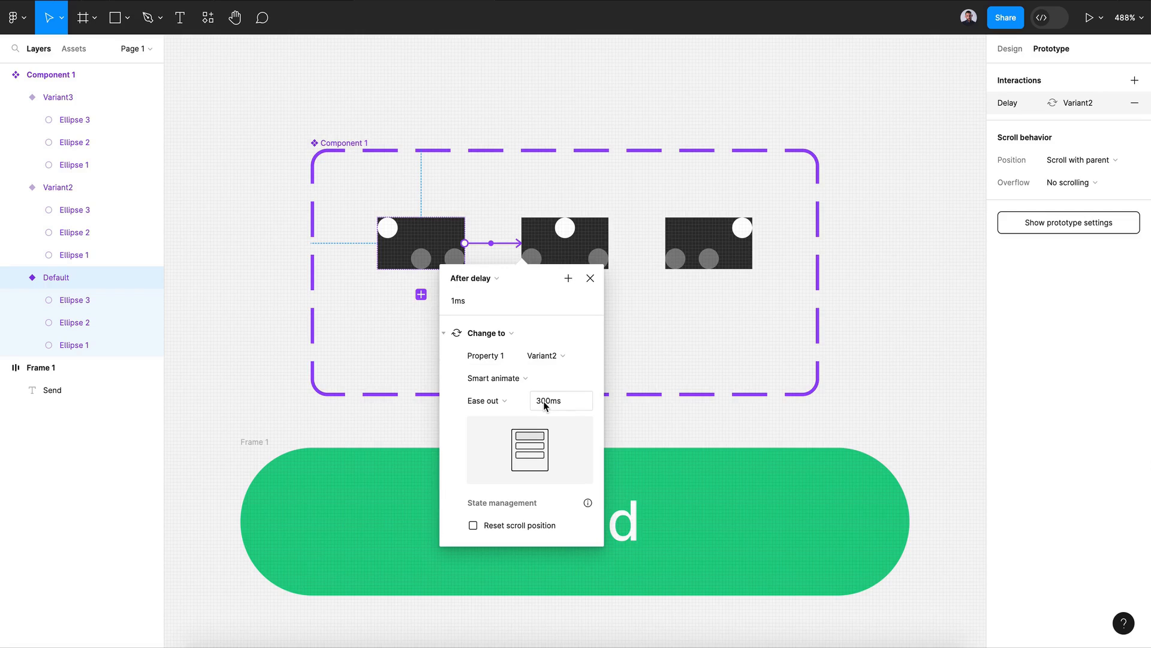
Step: Link Variant2 to Variant3 with a 1ms After delay transition, replacing the 800 delay
{"action": "left_click", "coordinate": [594, 246]}
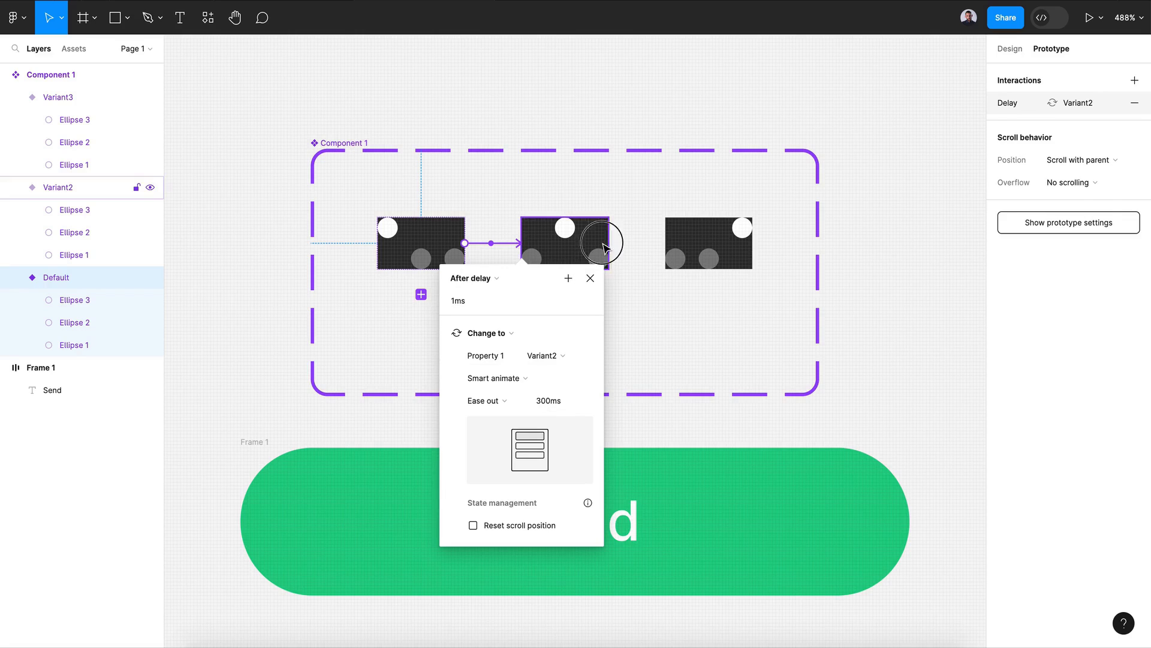
{"action": "left_click_drag", "start_coordinate": [609, 243], "coordinate": [705, 253]}
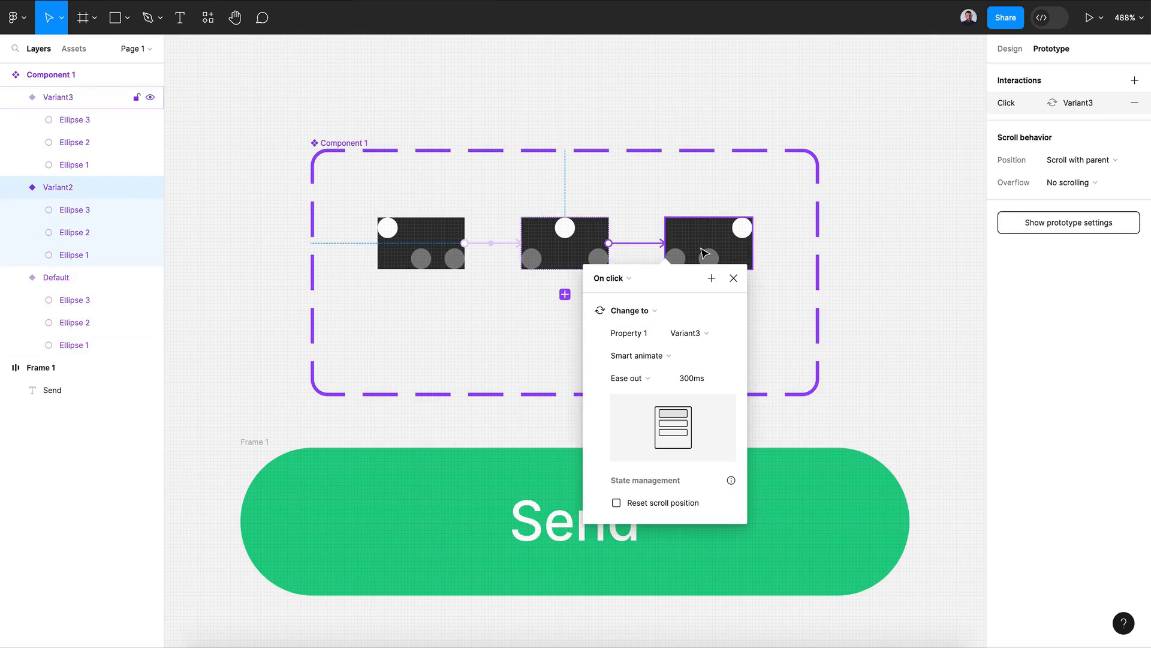
{"action": "left_click", "coordinate": [605, 279]}
{"action": "left_click", "coordinate": [639, 451]}
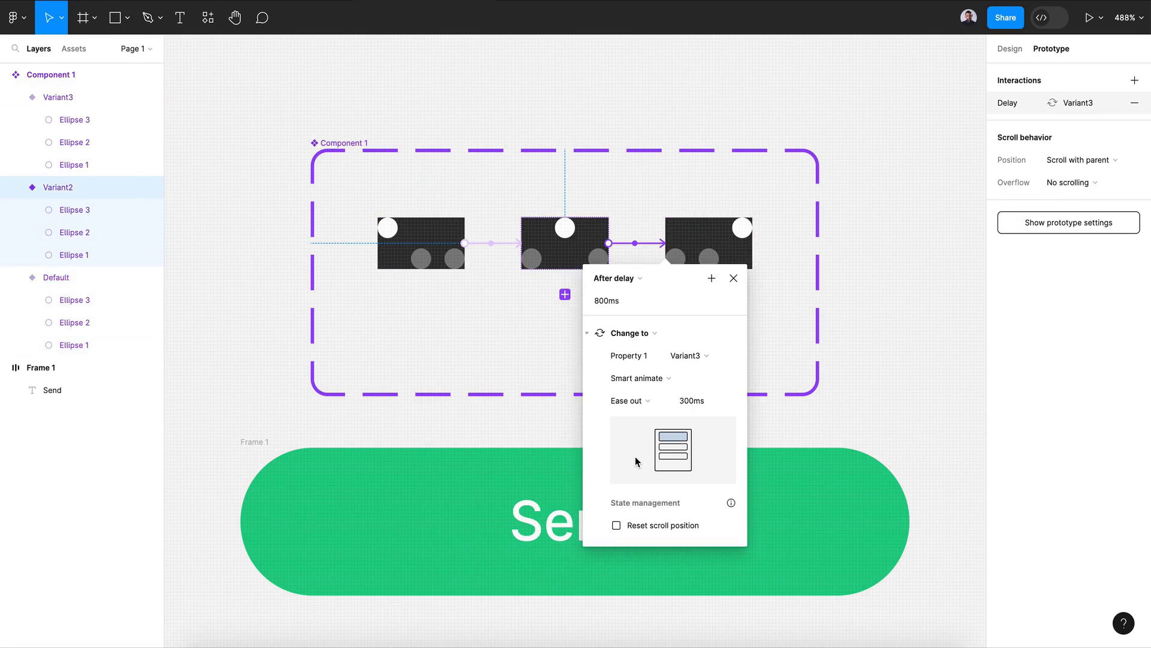
{"action": "left_click", "coordinate": [609, 303]}
{"action": "left_click_drag", "start_coordinate": [609, 304], "coordinate": [596, 303]}
{"action": "type", "text": "1"}
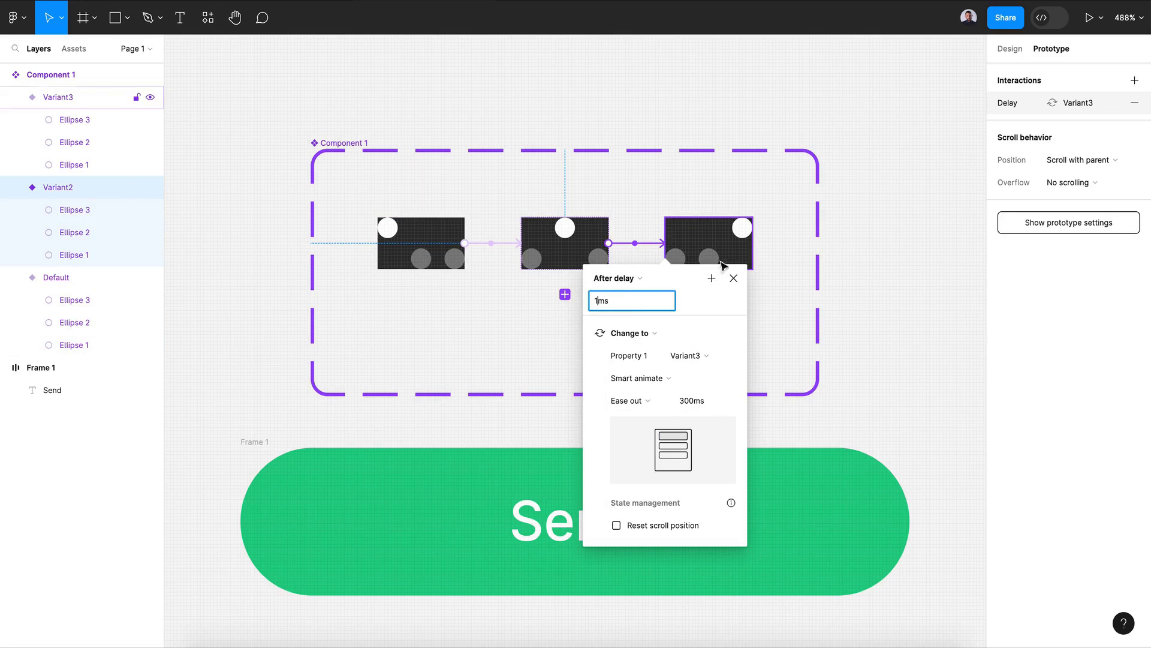
Step: Link Variant3 back to Default with a 1ms After delay transition
{"action": "left_click", "coordinate": [750, 252]}
{"action": "left_click_drag", "start_coordinate": [752, 242], "coordinate": [441, 249]}
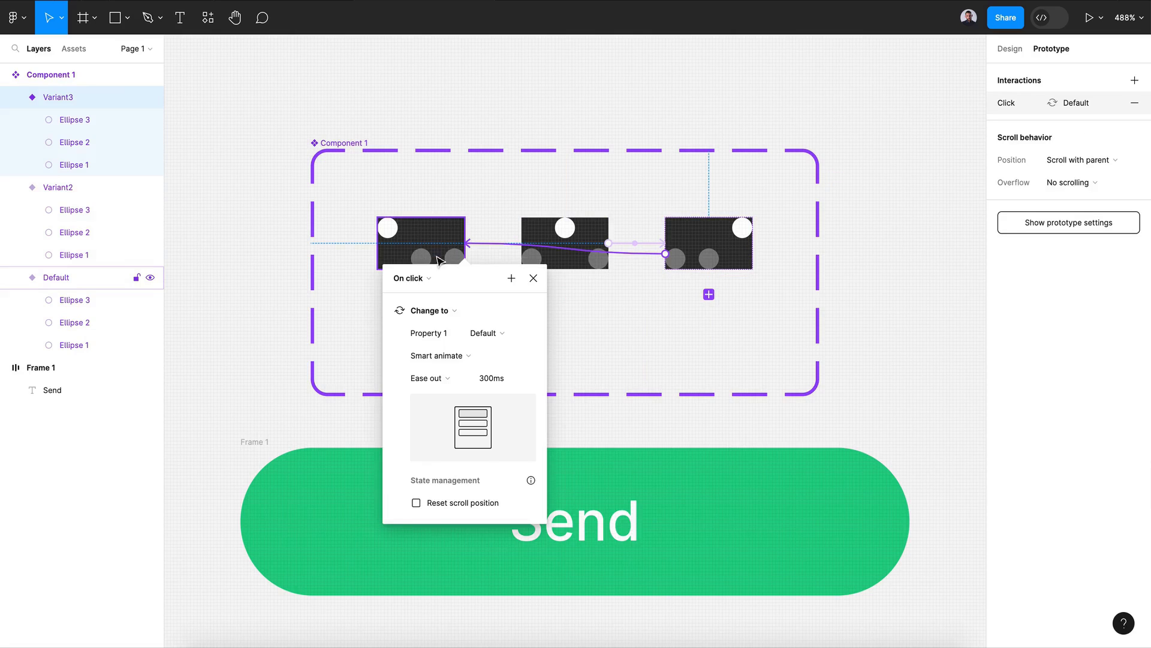
{"action": "left_click", "coordinate": [414, 278]}
{"action": "left_click", "coordinate": [428, 457]}
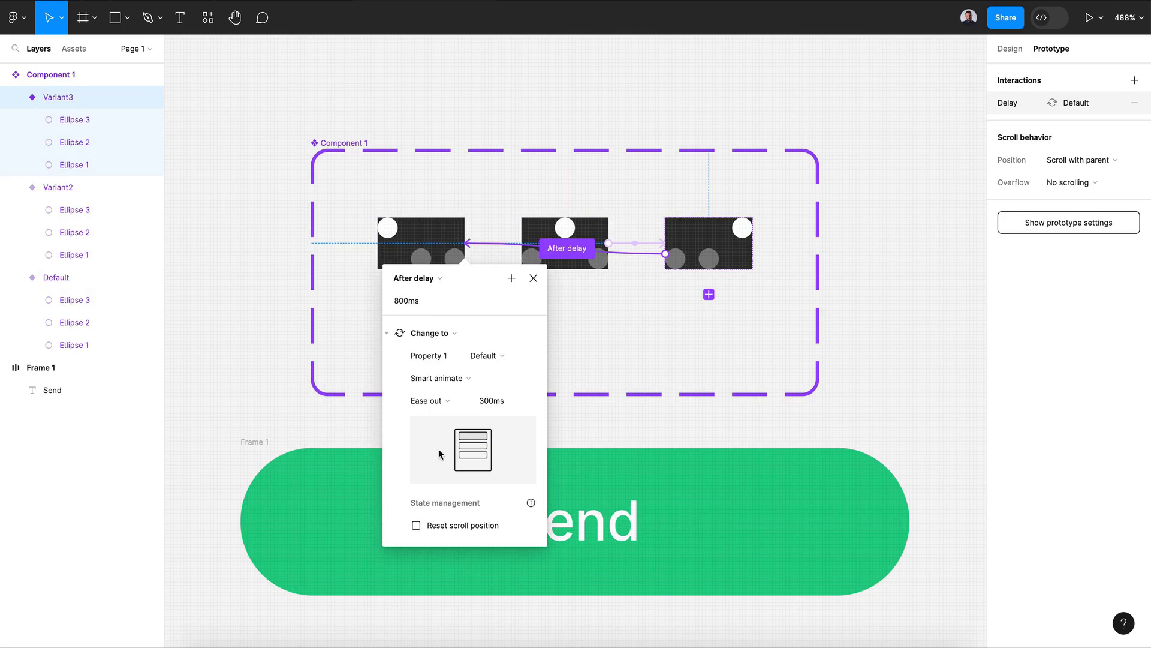
{"action": "left_click", "coordinate": [406, 300]}
{"action": "key", "text": "BackSpace"}
{"action": "type", "text": "1"}
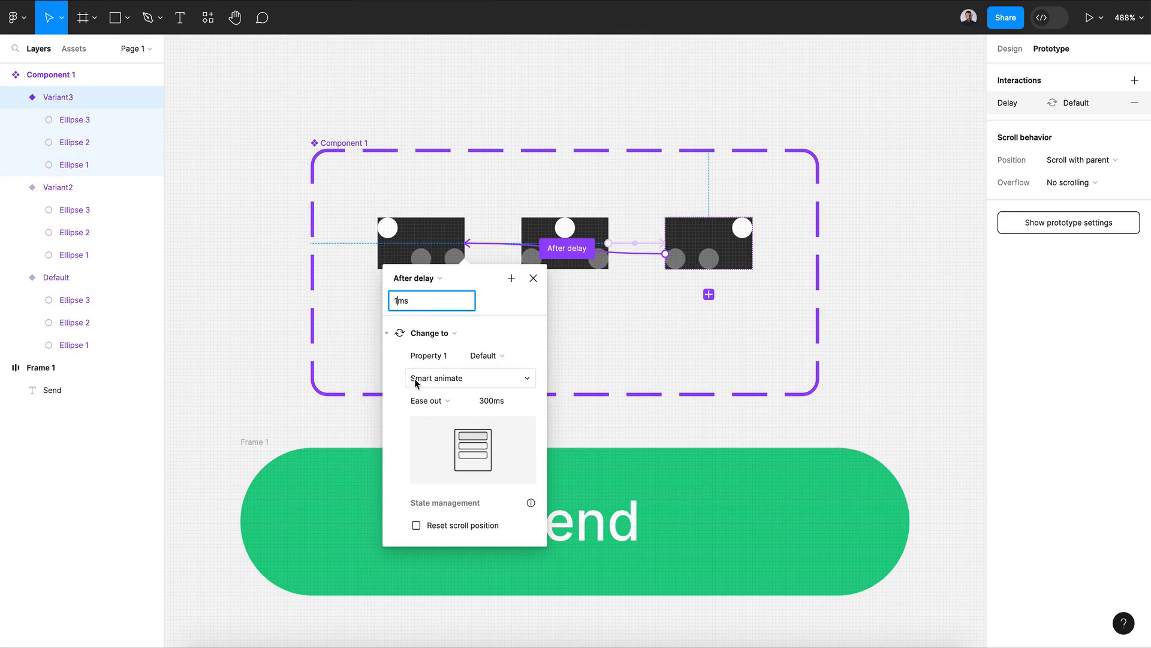
{"action": "left_click", "coordinate": [533, 278]}
Step: Select all three variants and return to the Design properties
{"action": "left_click", "coordinate": [586, 355]}
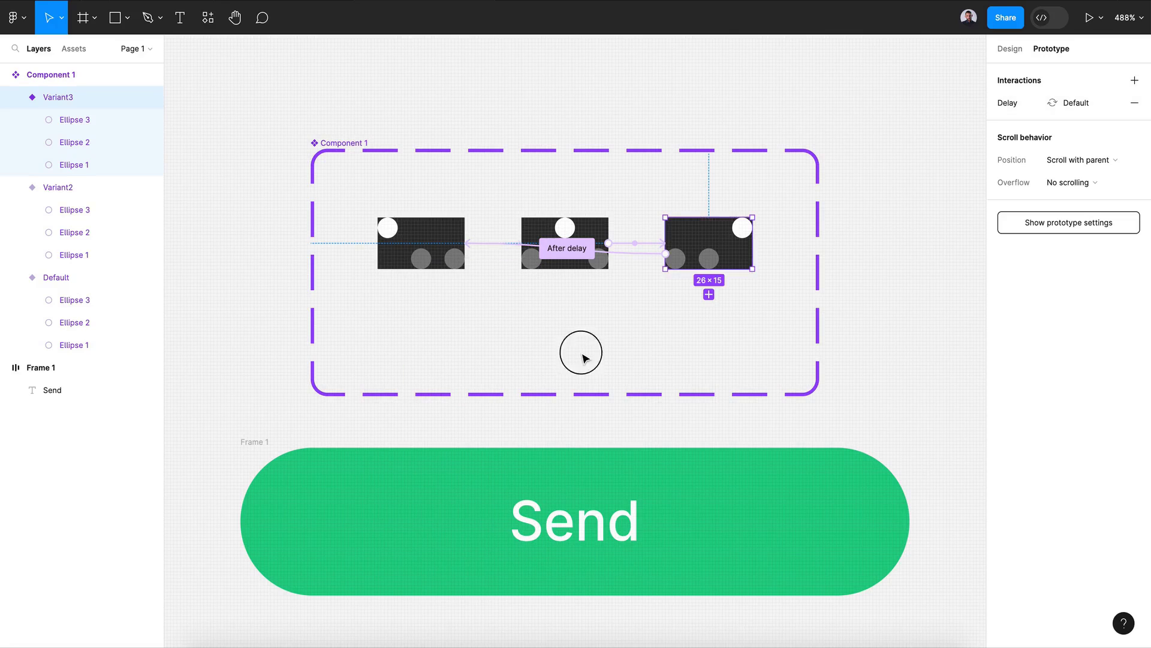
{"action": "left_click", "coordinate": [442, 231]}
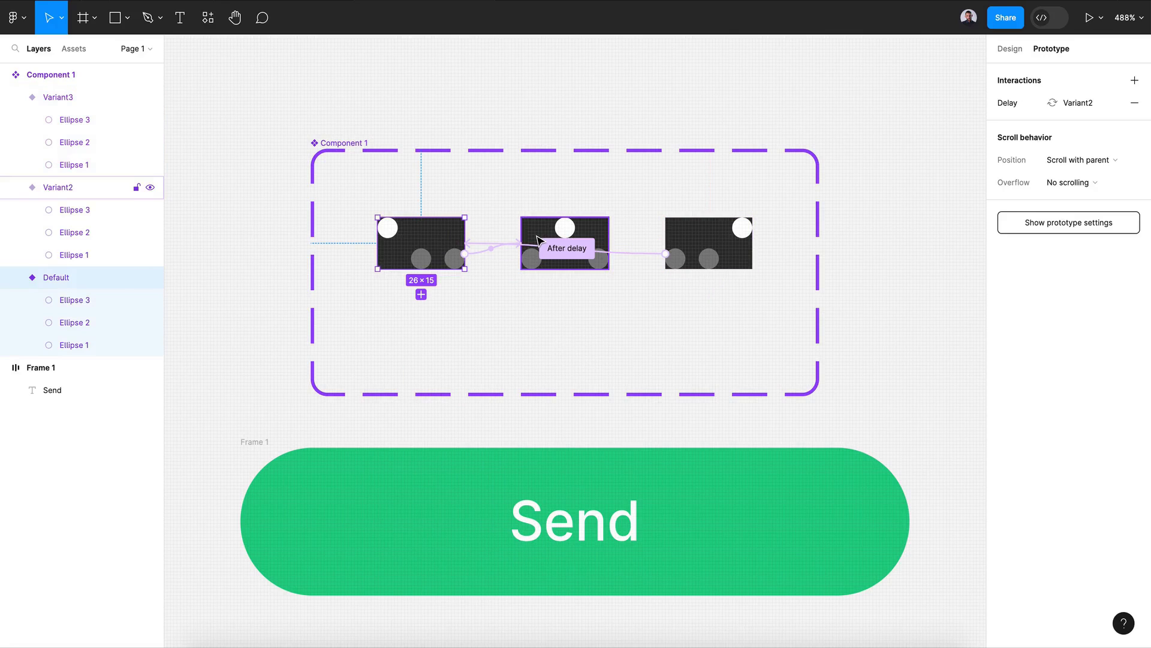
{"action": "left_click", "coordinate": [565, 242], "text": "shift"}
{"action": "left_click", "coordinate": [679, 242], "text": "shift"}
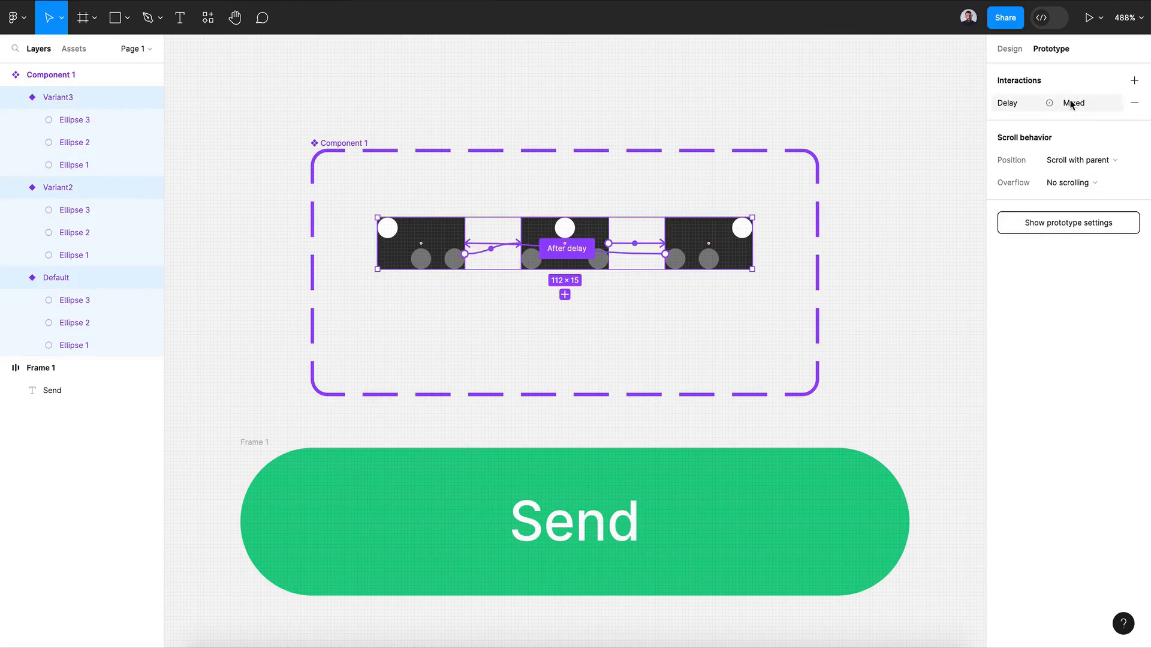
{"action": "left_click", "coordinate": [1010, 49]}
Step: Hide the variants' dark fill and give the component set a 2B2B2B background fill
{"action": "left_click", "coordinate": [1113, 576]}
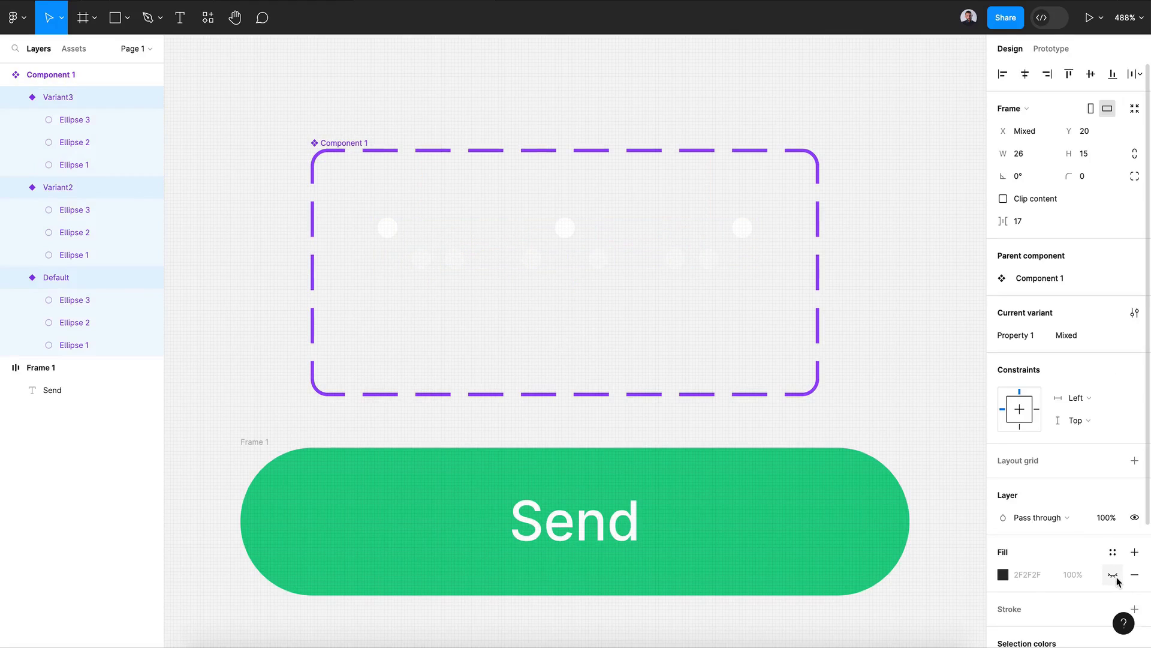
{"action": "scroll", "coordinate": [369, 102], "scroll_direction": "down", "scroll_amount": 3}
{"action": "left_click", "coordinate": [370, 102]}
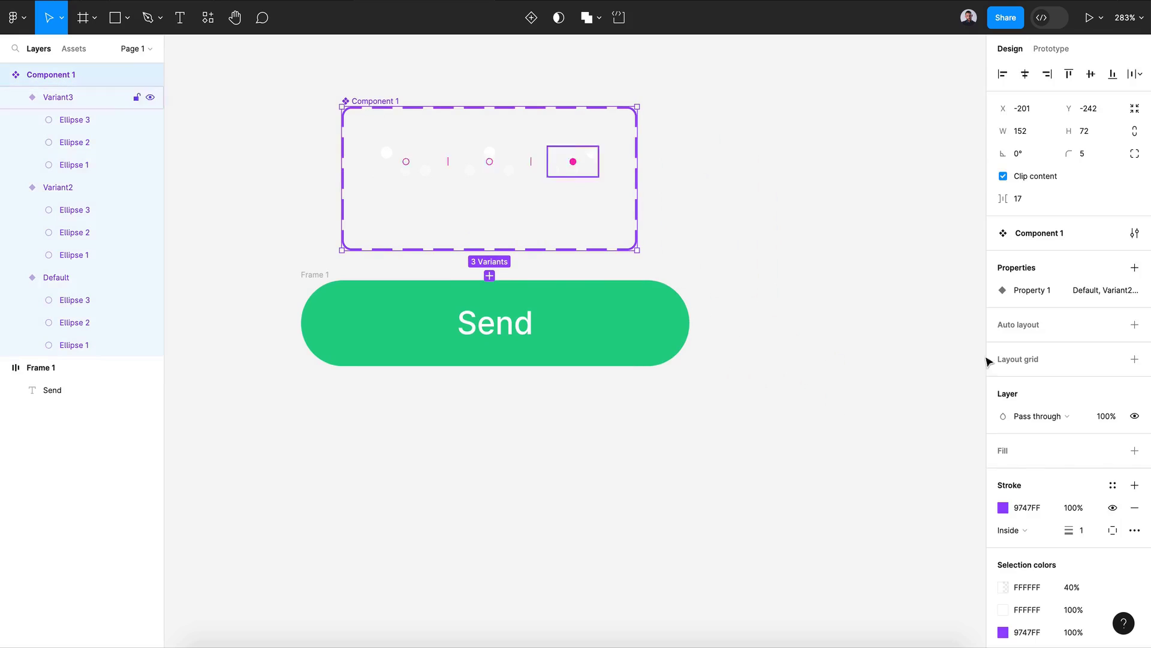
{"action": "scroll", "coordinate": [1059, 518], "scroll_direction": "down", "scroll_amount": 2}
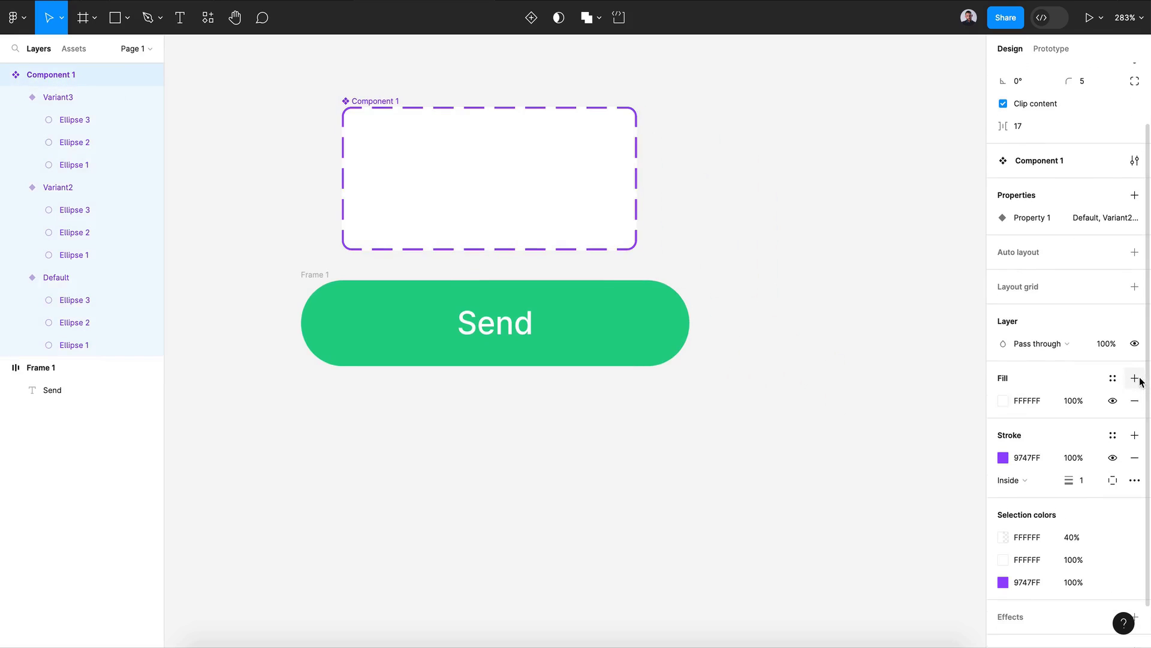
{"action": "left_click", "coordinate": [1135, 378]}
{"action": "left_click", "coordinate": [1004, 400]}
{"action": "left_click_drag", "start_coordinate": [891, 384], "coordinate": [797, 440]}
{"action": "left_click", "coordinate": [973, 244]}
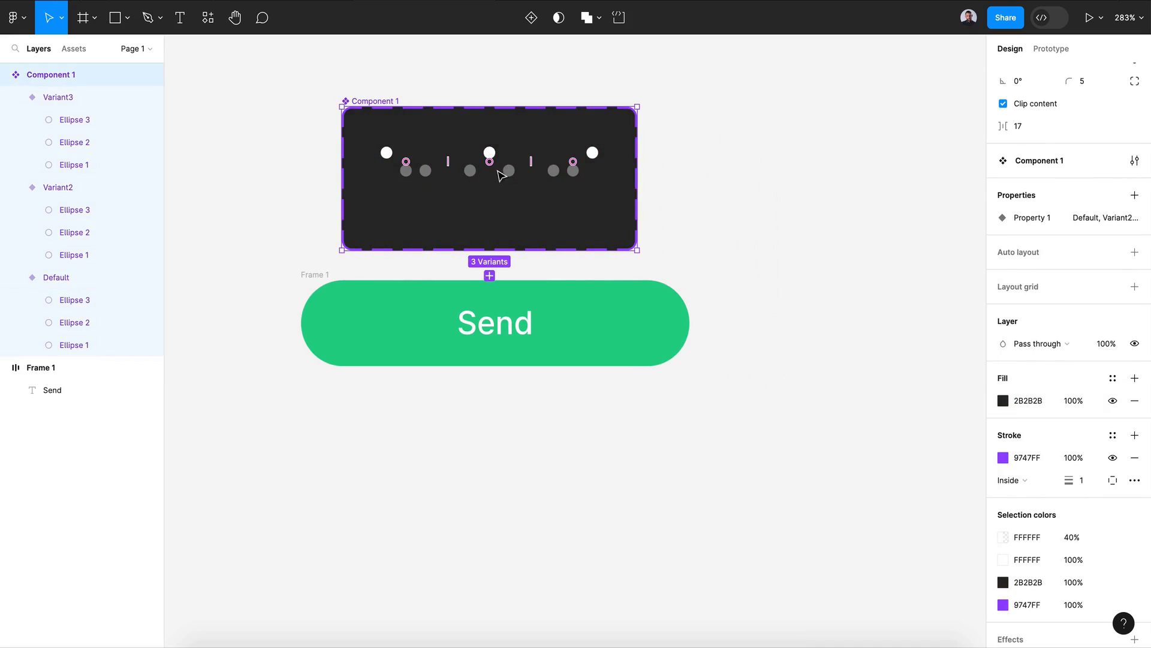
Step: Nudge the three dot-row groups lower within the component set
{"action": "left_click", "coordinate": [420, 170]}
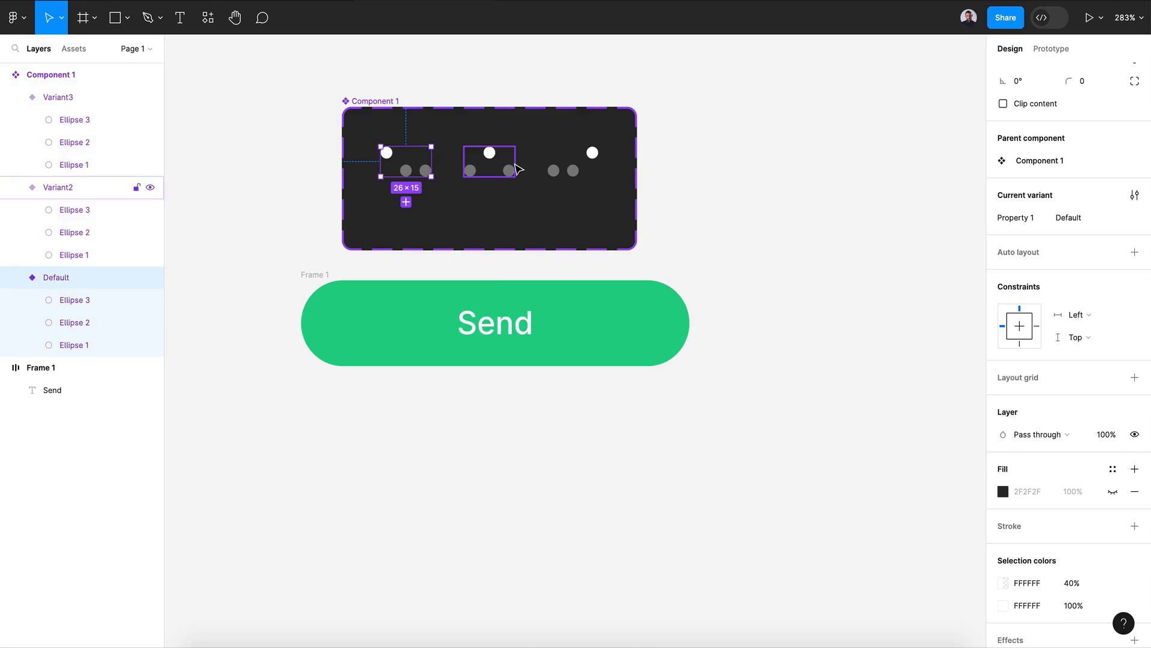
{"action": "left_click", "coordinate": [511, 167]}
{"action": "left_click", "coordinate": [420, 170], "text": "shift"}
{"action": "left_click", "coordinate": [553, 175], "text": "shift"}
{"action": "key", "text": "shift+Down"}
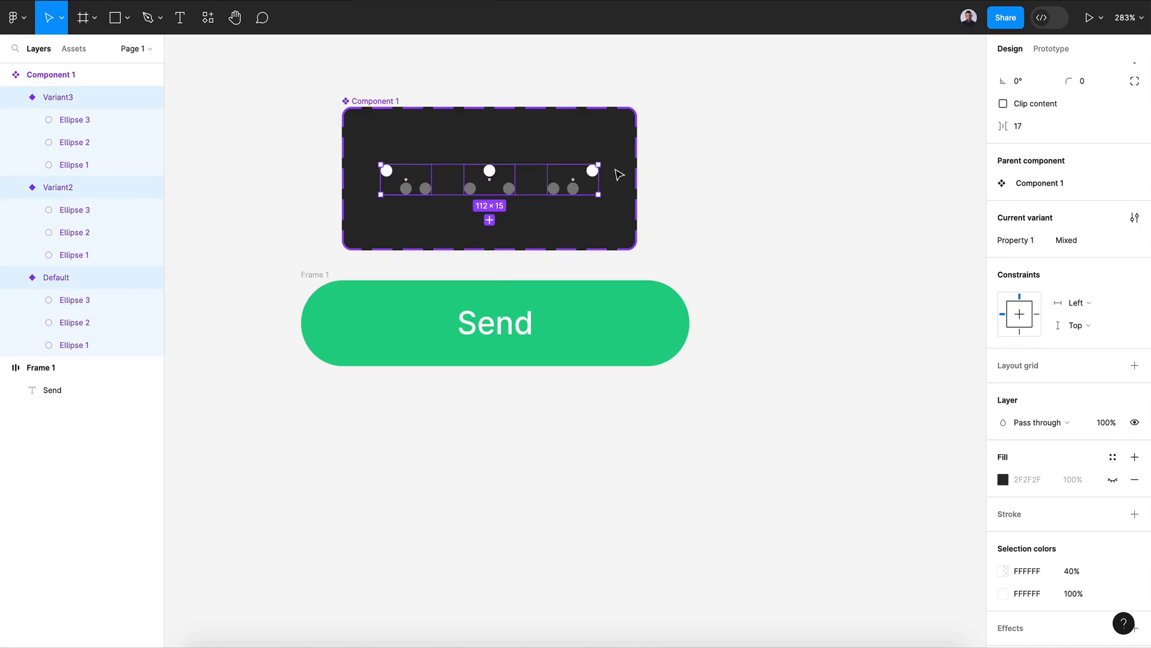
{"action": "left_click", "coordinate": [693, 193]}
{"action": "scroll", "coordinate": [695, 197], "scroll_direction": "right", "scroll_amount": 2}
{"action": "scroll", "coordinate": [695, 196], "scroll_direction": "down", "scroll_amount": 1}
{"action": "scroll", "coordinate": [697, 198], "scroll_direction": "up", "scroll_amount": 1}
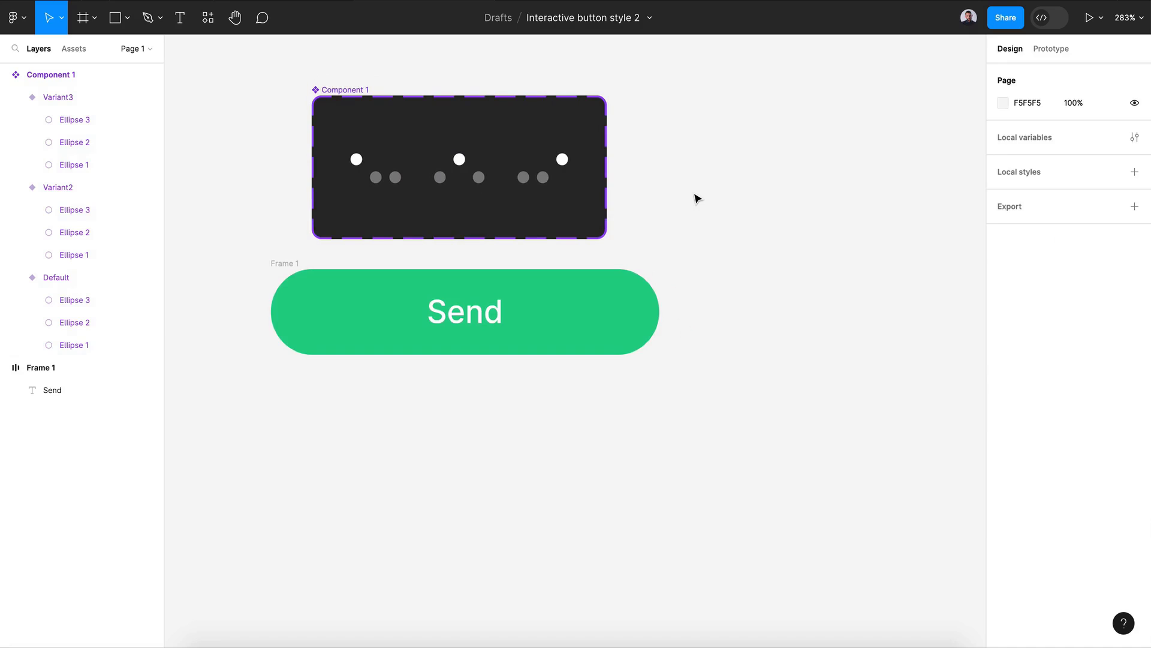
{"action": "key", "text": "ctrl+z"}
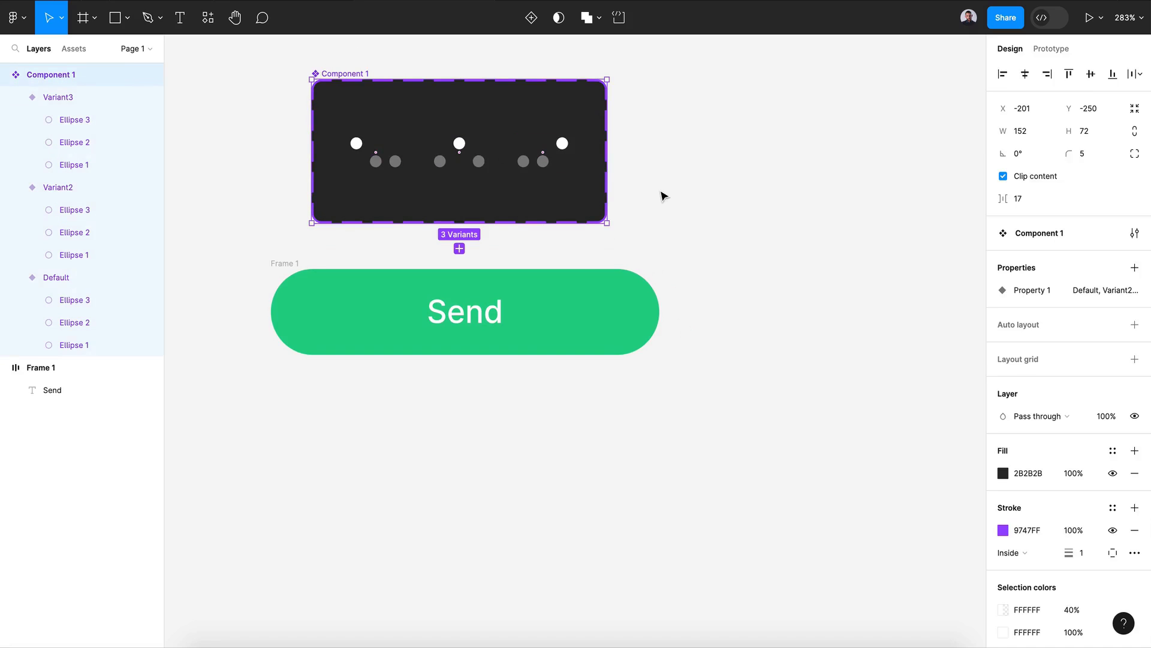
{"action": "scroll", "coordinate": [660, 192], "scroll_direction": "right", "scroll_amount": 2}
Step: Draw a new frame and rename the component set 'Animated dots'
{"action": "left_click", "coordinate": [84, 17]}
{"action": "left_click_drag", "start_coordinate": [703, 127], "coordinate": [961, 346]}
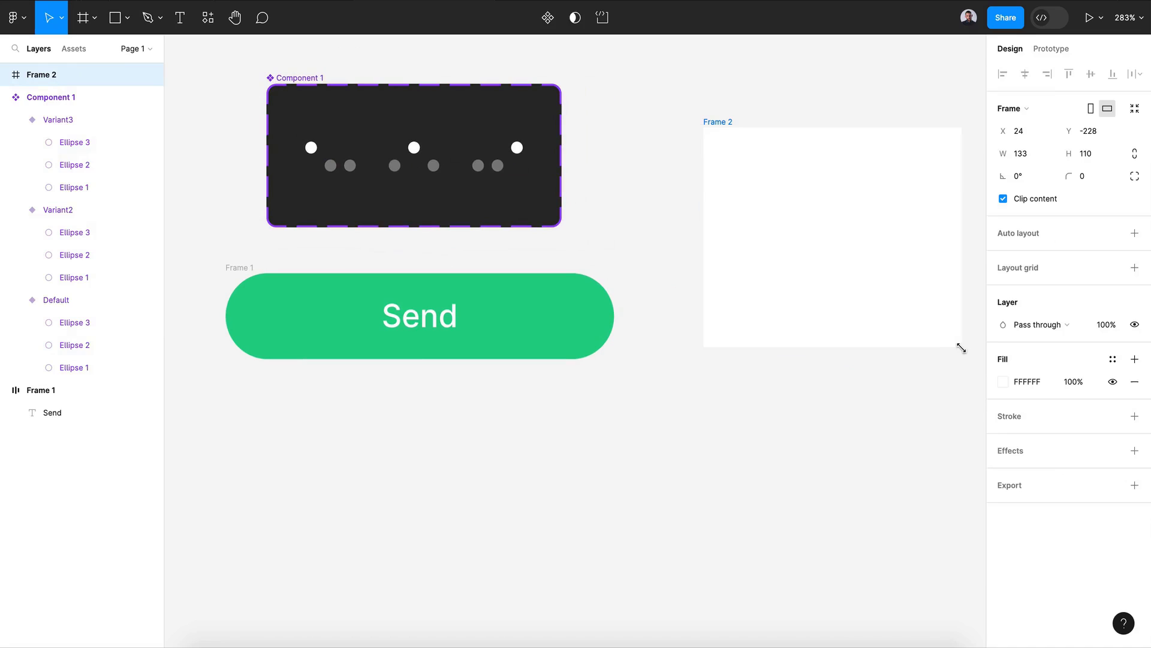
{"action": "left_click", "coordinate": [74, 48]}
{"action": "left_click", "coordinate": [300, 79]}
{"action": "double_click", "coordinate": [300, 78]}
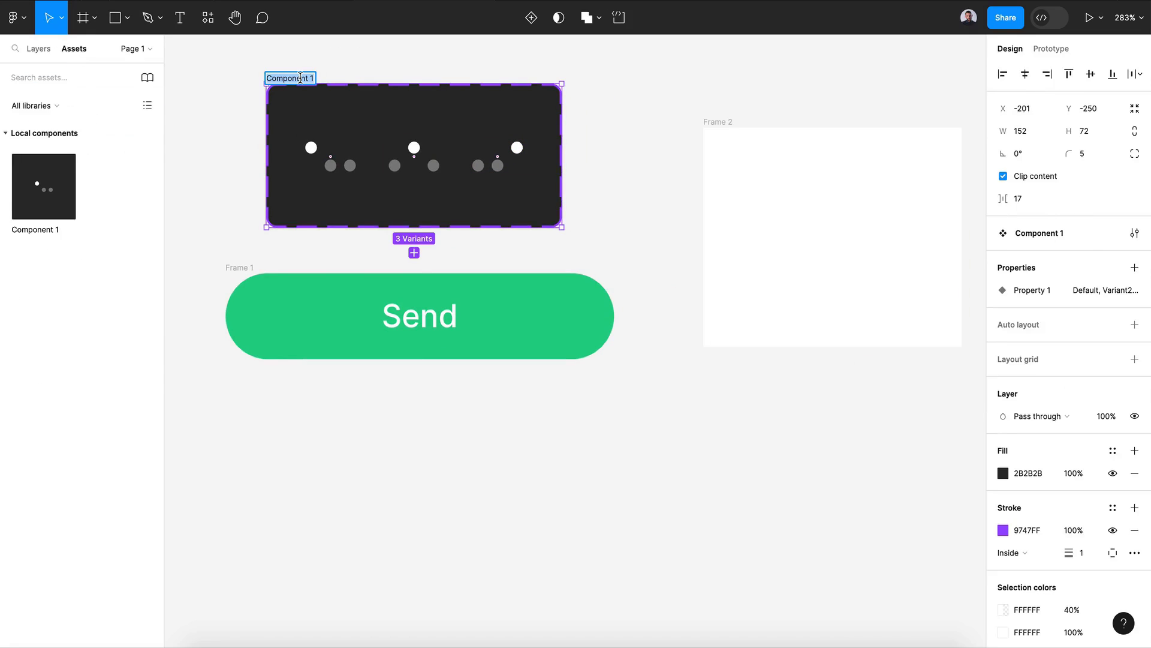
{"action": "type", "text": "Animated dots"}
{"action": "key", "text": "Return"}
Step: Place an Animated dots instance inside Frame 2
{"action": "key", "text": "ctrl+c"}
{"action": "left_click", "coordinate": [829, 241]}
{"action": "key", "text": "ctrl+v"}
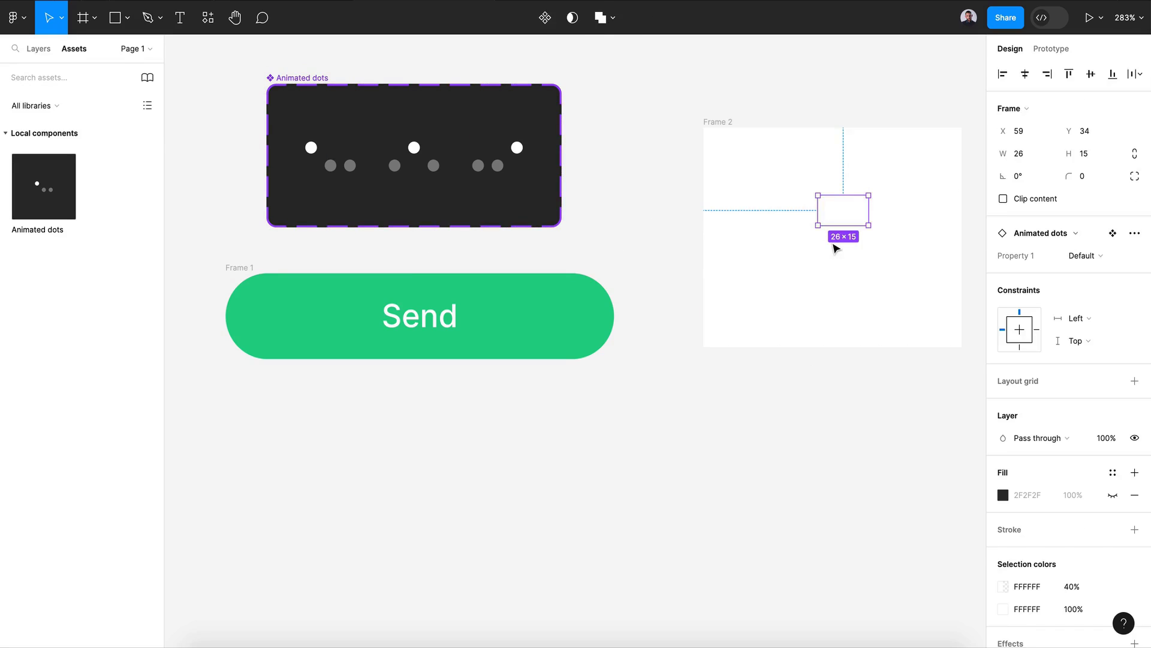
{"action": "scroll", "coordinate": [837, 247], "scroll_direction": "right", "scroll_amount": 3}
Step: Set Frame 2's fill to 4A4A4A and launch a prototype preview
{"action": "left_click", "coordinate": [673, 180]}
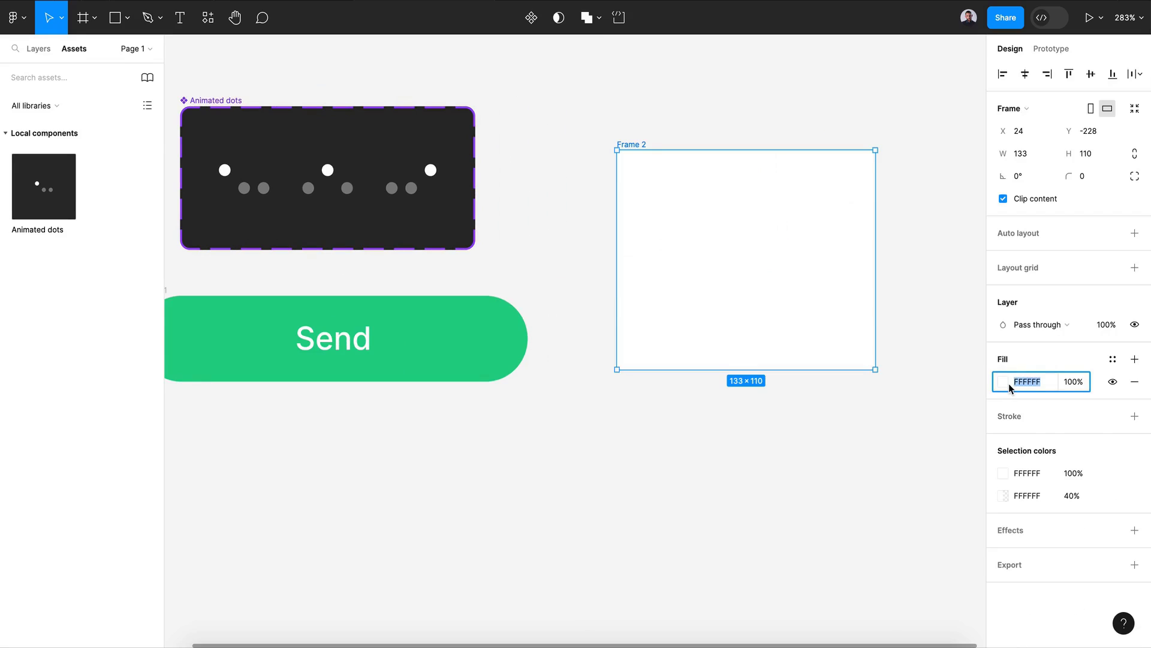
{"action": "left_click", "coordinate": [1003, 382]}
{"action": "left_click_drag", "start_coordinate": [868, 367], "coordinate": [822, 406]}
{"action": "left_click", "coordinate": [972, 245]}
{"action": "left_click", "coordinate": [1101, 18]}
{"action": "left_click", "coordinate": [1057, 70]}
Step: Widen the preview, view it in a new browser tab, then close it to return to the editor
{"action": "left_click_drag", "start_coordinate": [499, 411], "coordinate": [635, 413]}
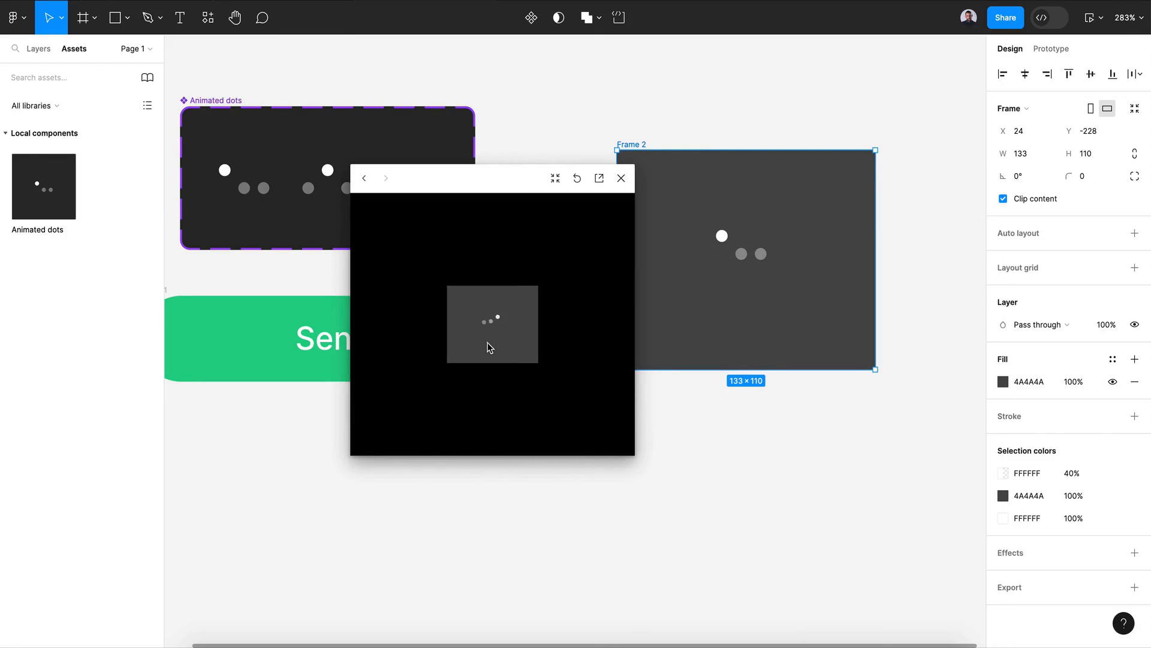
{"action": "left_click", "coordinate": [599, 178]}
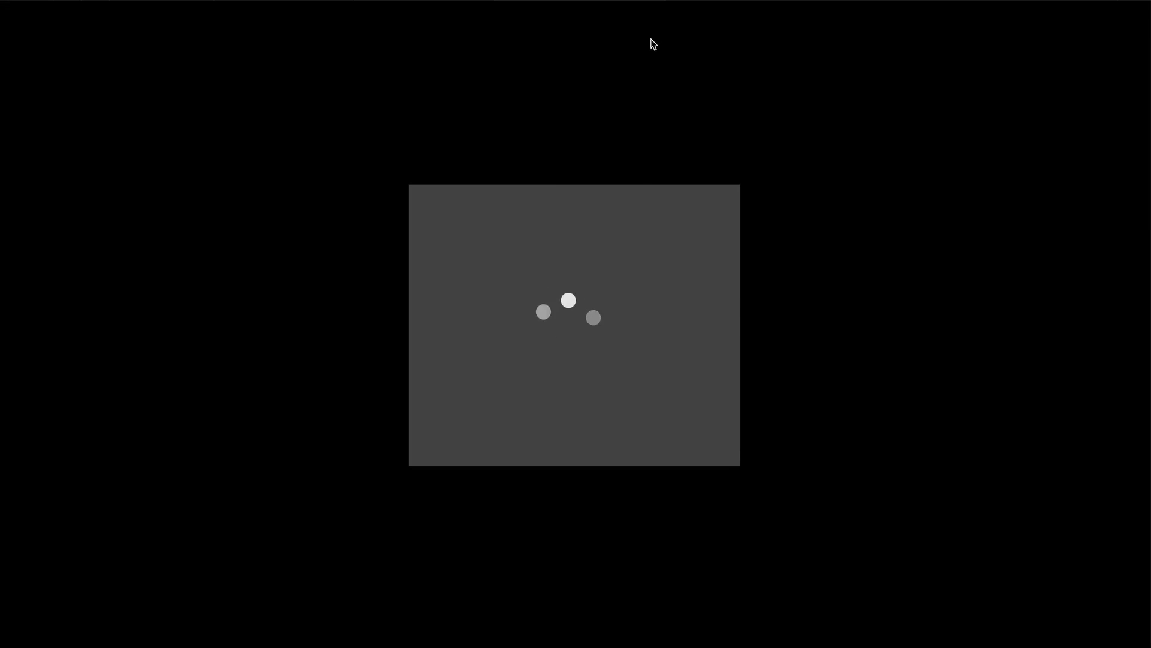
{"action": "mouse_move", "coordinate": [620, 4]}
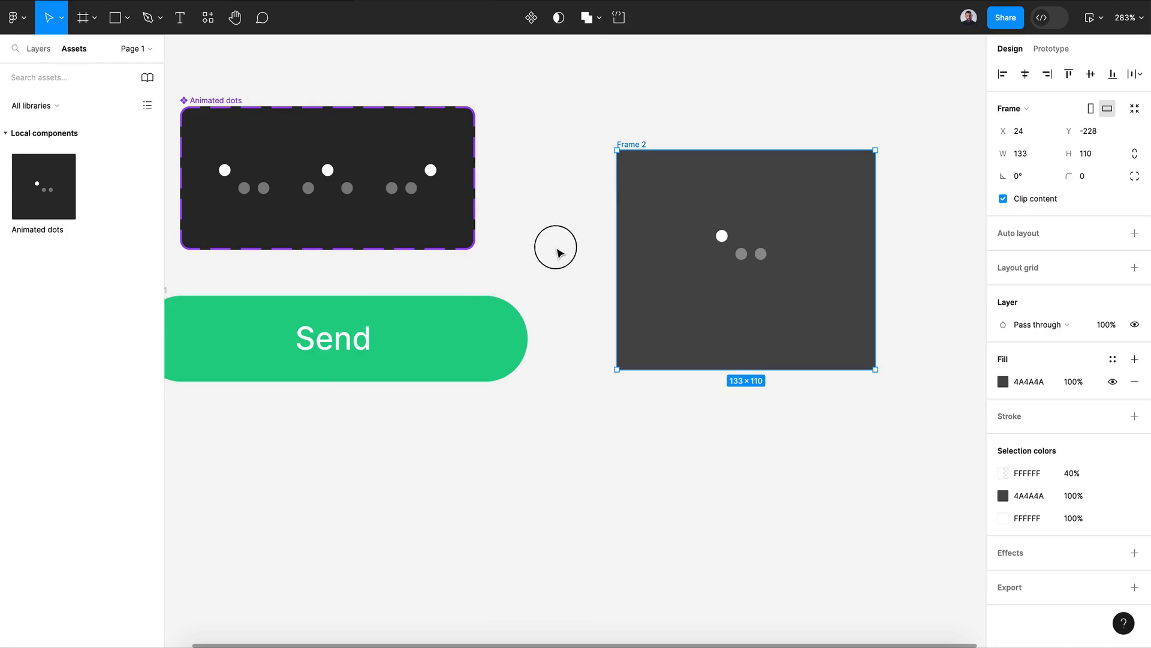
{"action": "left_click", "coordinate": [770, 250]}
Step: Delete the test frame and rename the Send button frame to 'Button'
{"action": "left_click", "coordinate": [703, 186]}
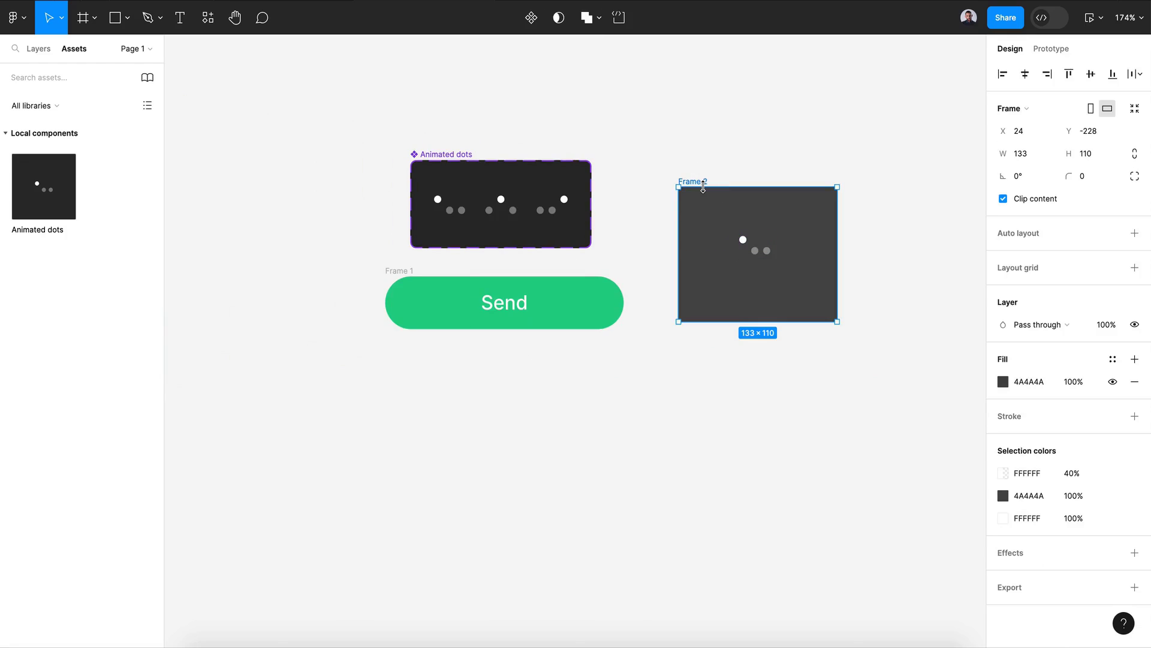
{"action": "key", "text": "Delete"}
{"action": "left_click", "coordinate": [460, 318]}
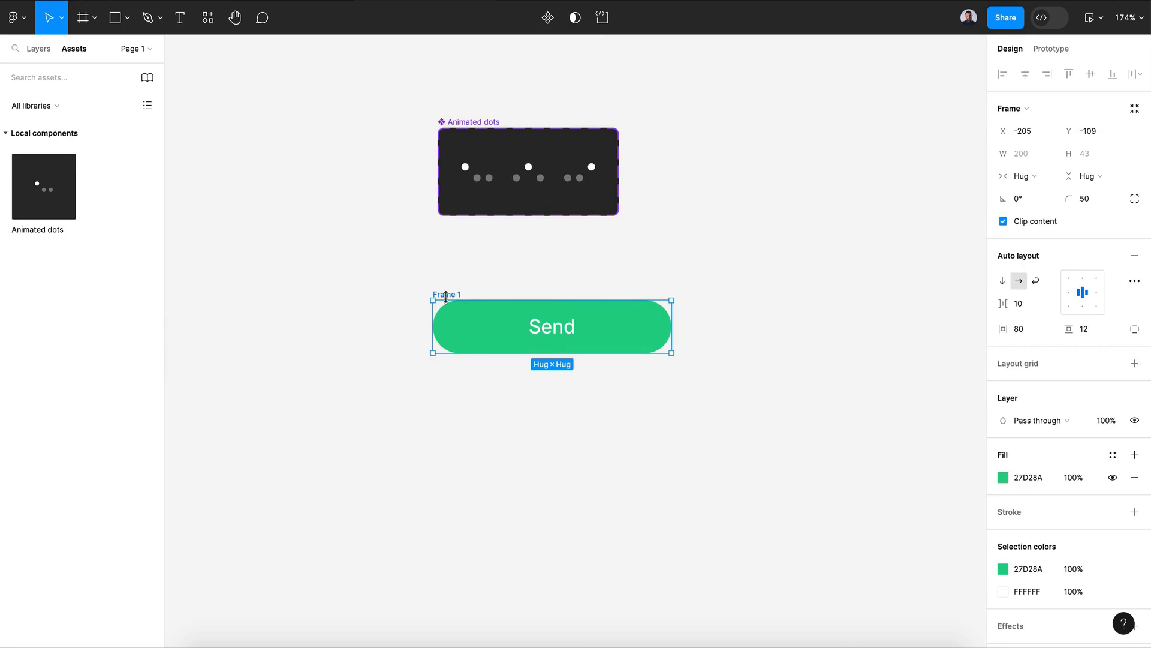
{"action": "double_click", "coordinate": [445, 294]}
{"action": "type", "text": "Button"}
{"action": "key", "text": "Return"}
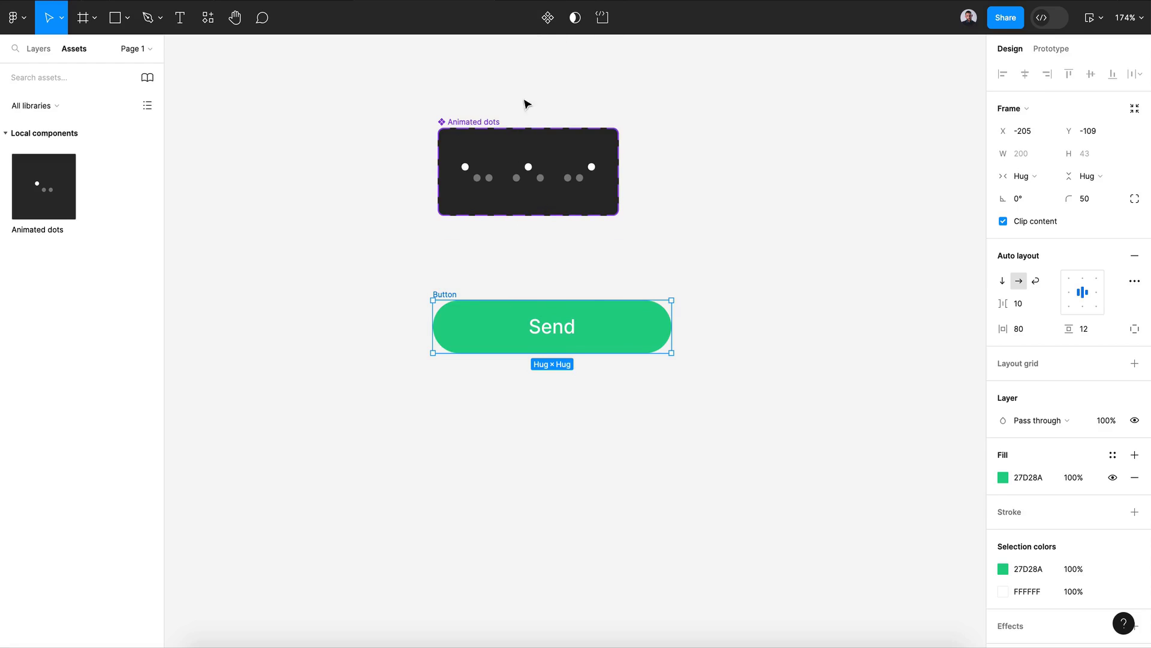
Step: Make Button a component, add a second variant, and drop Animated dots into it
{"action": "left_click", "coordinate": [543, 29]}
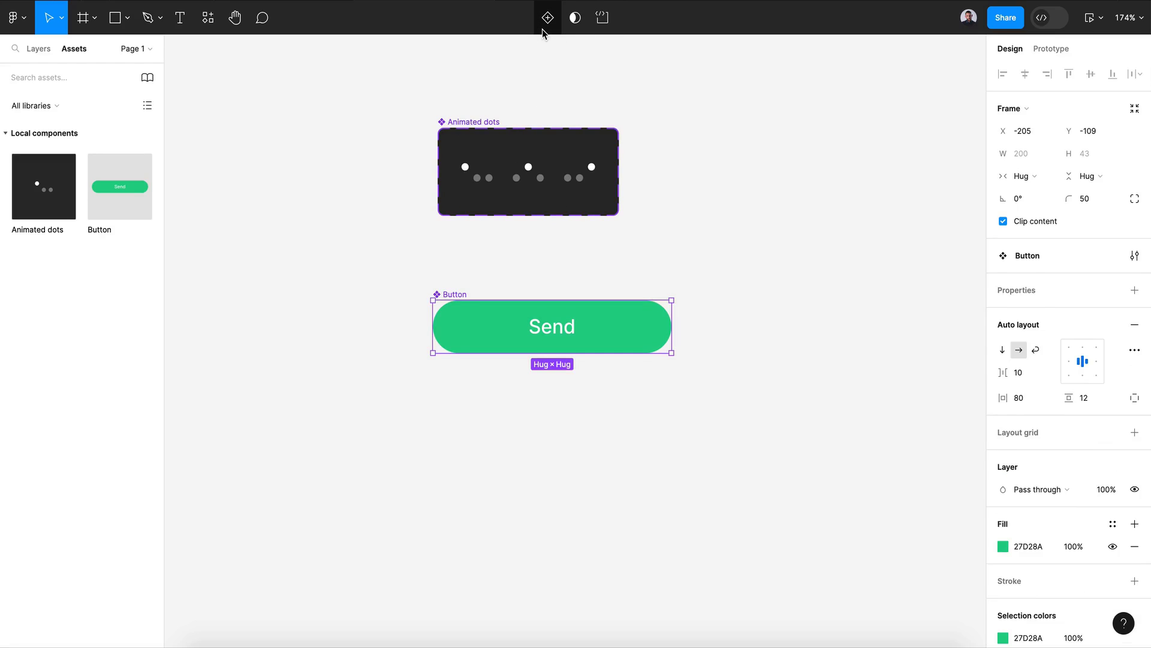
{"action": "left_click", "coordinate": [542, 29]}
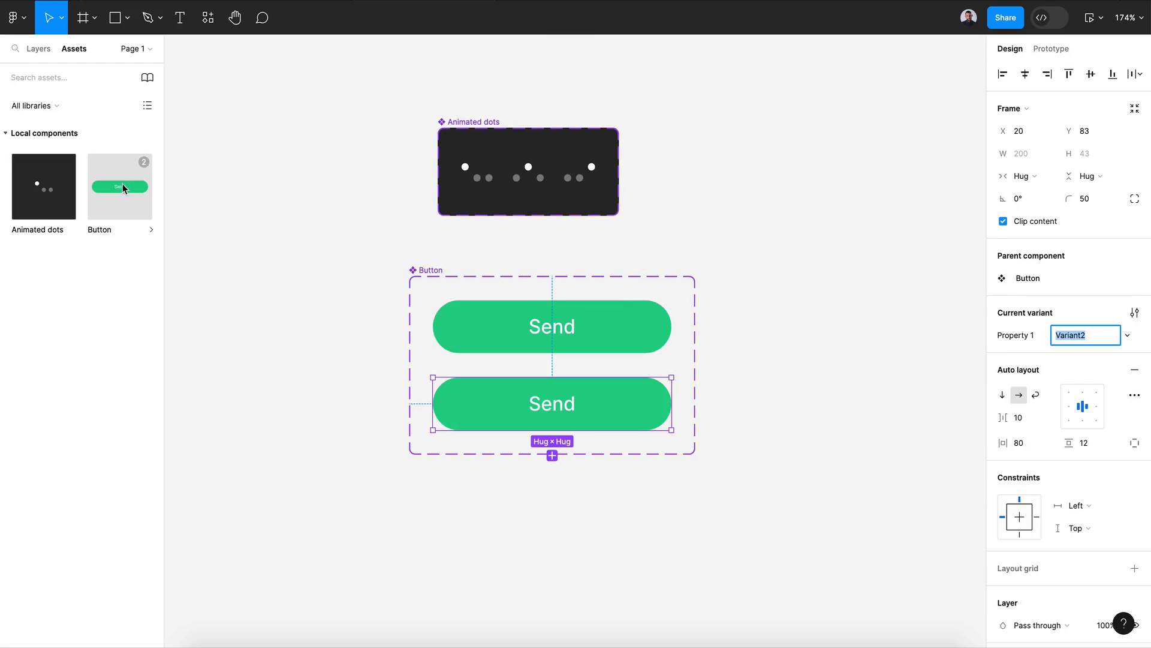
{"action": "left_click_drag", "start_coordinate": [48, 192], "coordinate": [598, 413]}
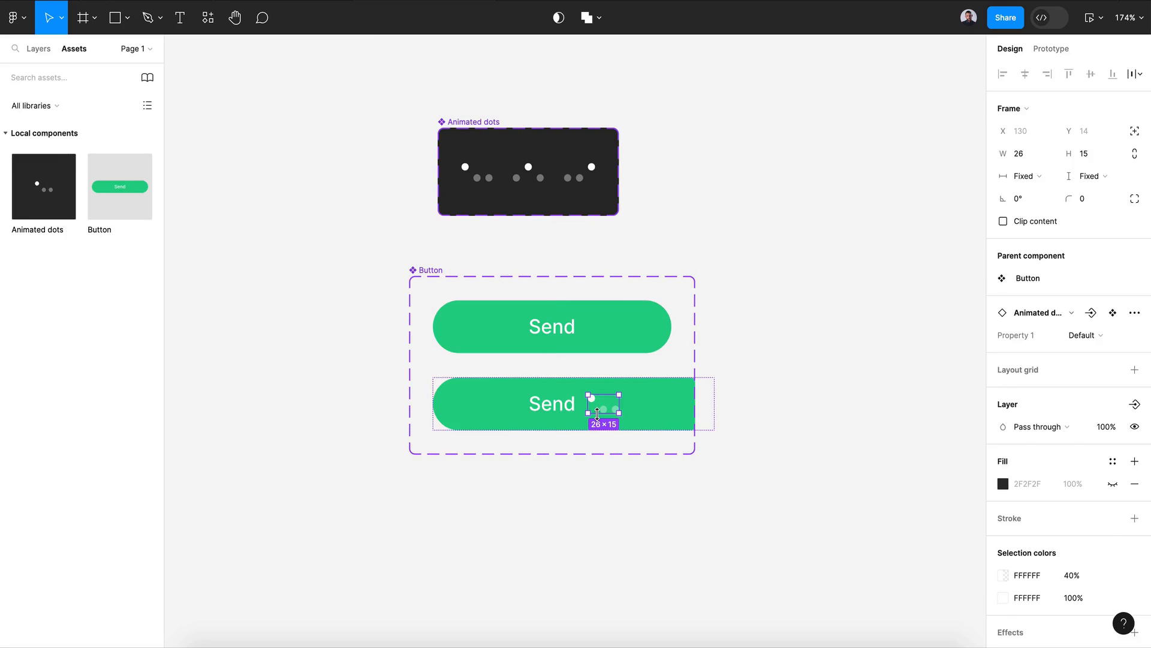
{"action": "left_click", "coordinate": [556, 414]}
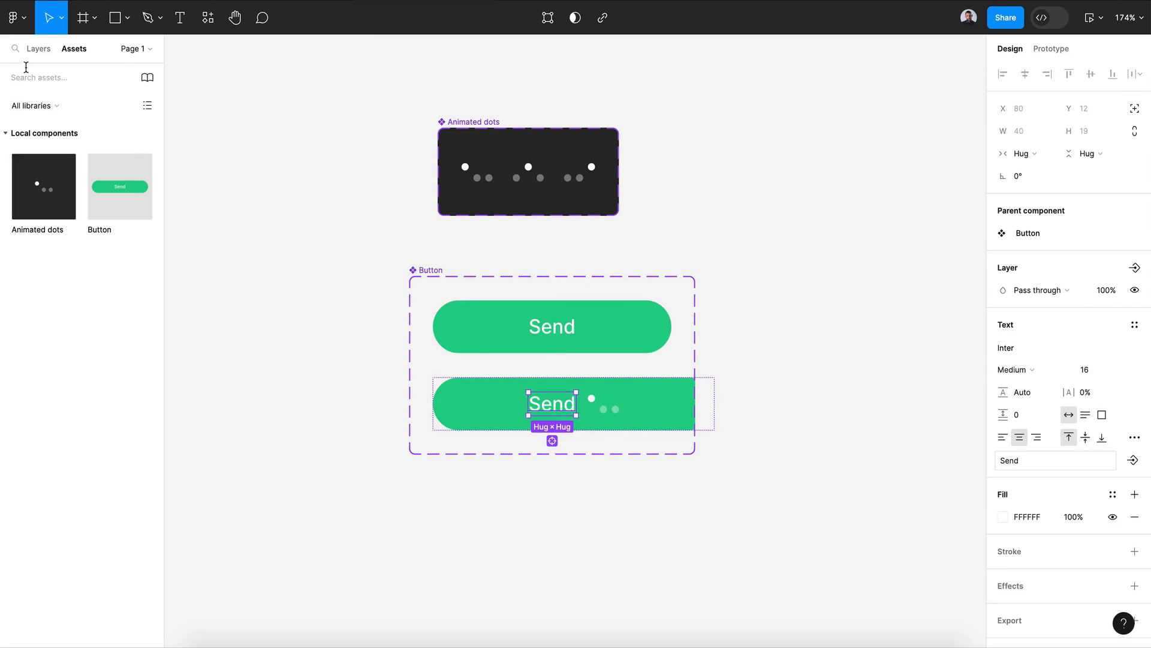
Step: Hide Variant2's Send text and resize Variant2 to a 44×44 circle
{"action": "left_click", "coordinate": [38, 49]}
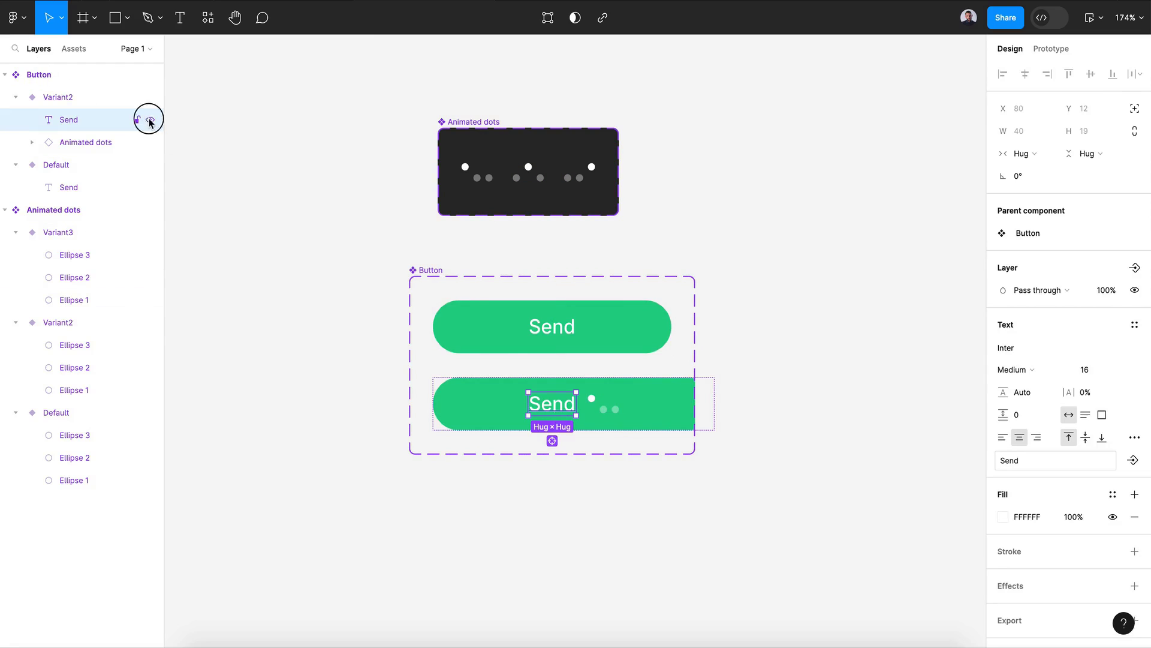
{"action": "left_click", "coordinate": [149, 122]}
{"action": "left_click", "coordinate": [622, 411]}
{"action": "left_click_drag", "start_coordinate": [655, 401], "coordinate": [583, 402]}
{"action": "left_click", "coordinate": [1094, 155]}
{"action": "type", "text": "44"}
{"action": "key", "text": "Return"}
{"action": "left_click", "coordinate": [1036, 159]}
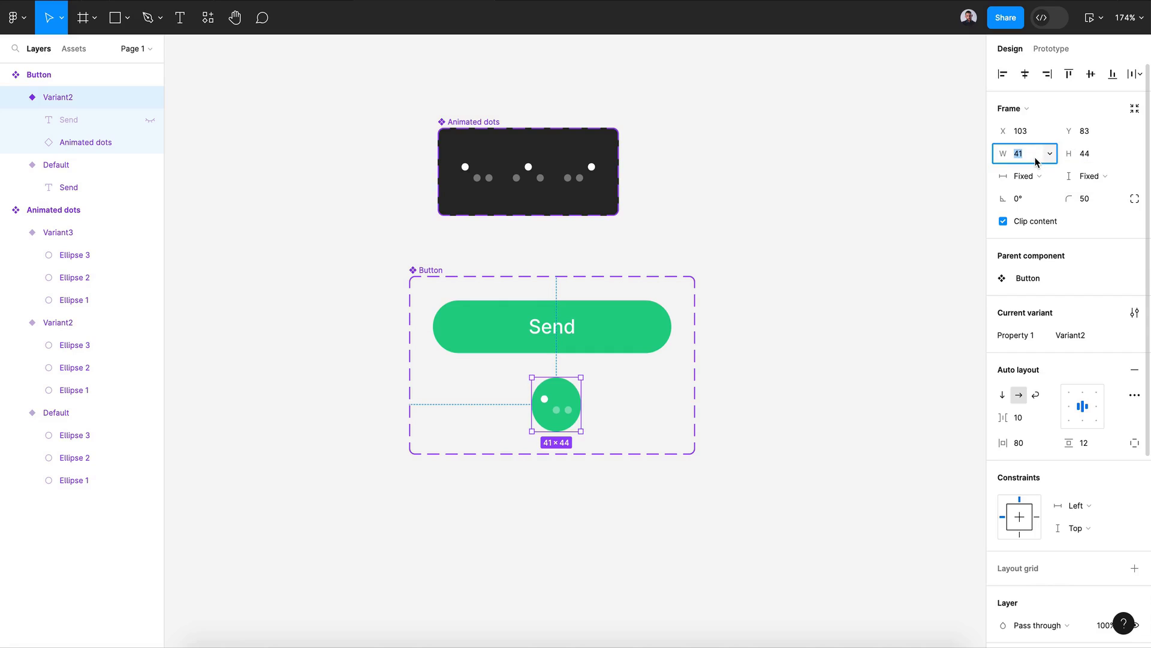
{"action": "type", "text": "44"}
{"action": "key", "text": "Return"}
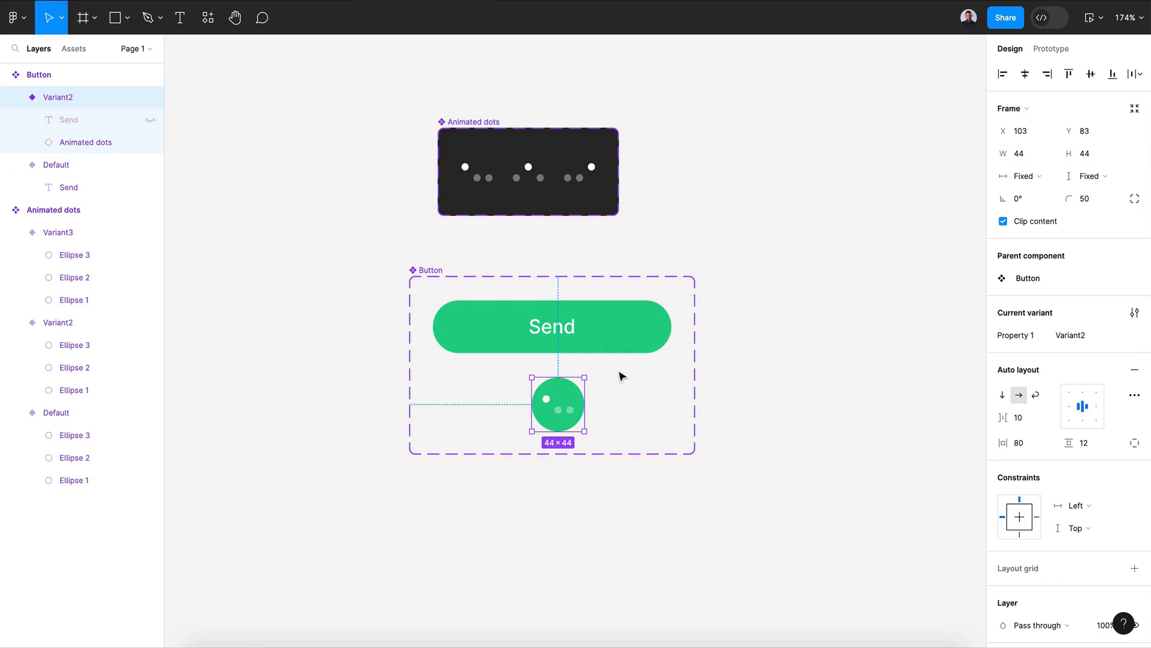
Step: Set the Default Send pill's height to 44
{"action": "left_click", "coordinate": [636, 339]}
{"action": "left_click", "coordinate": [1091, 159]}
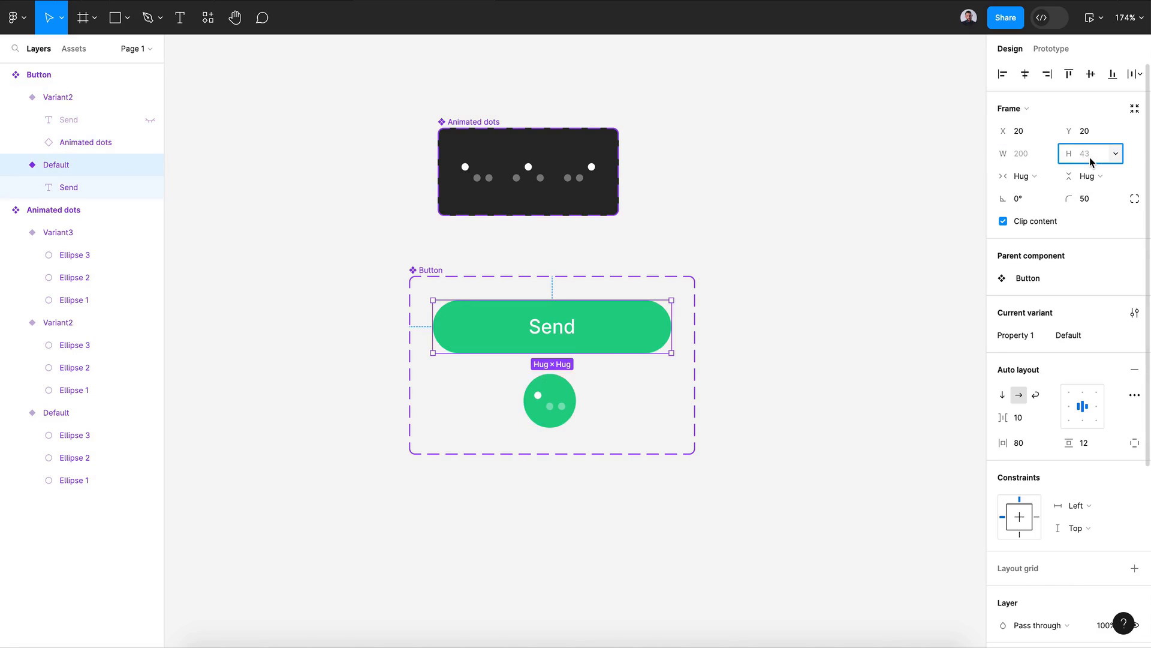
{"action": "type", "text": "44"}
{"action": "key", "text": "Return"}
{"action": "left_click", "coordinate": [549, 420]}
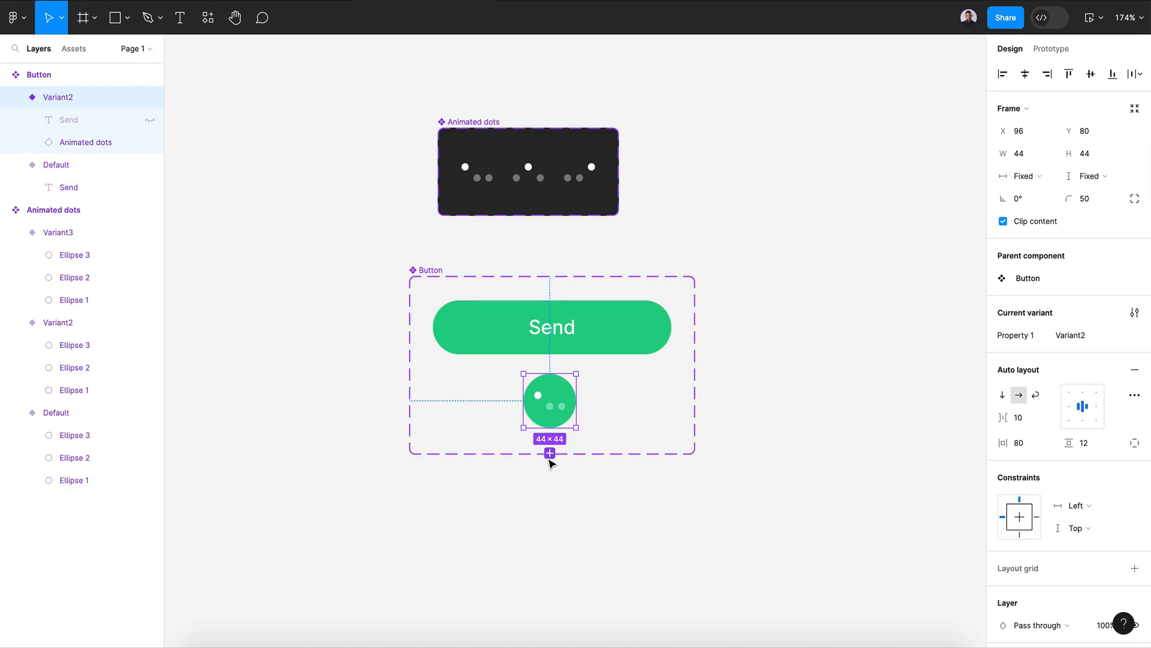
Step: Add a third Button variant, stretch it into a 200×44 pill, and show its Send text
{"action": "left_click", "coordinate": [550, 455]}
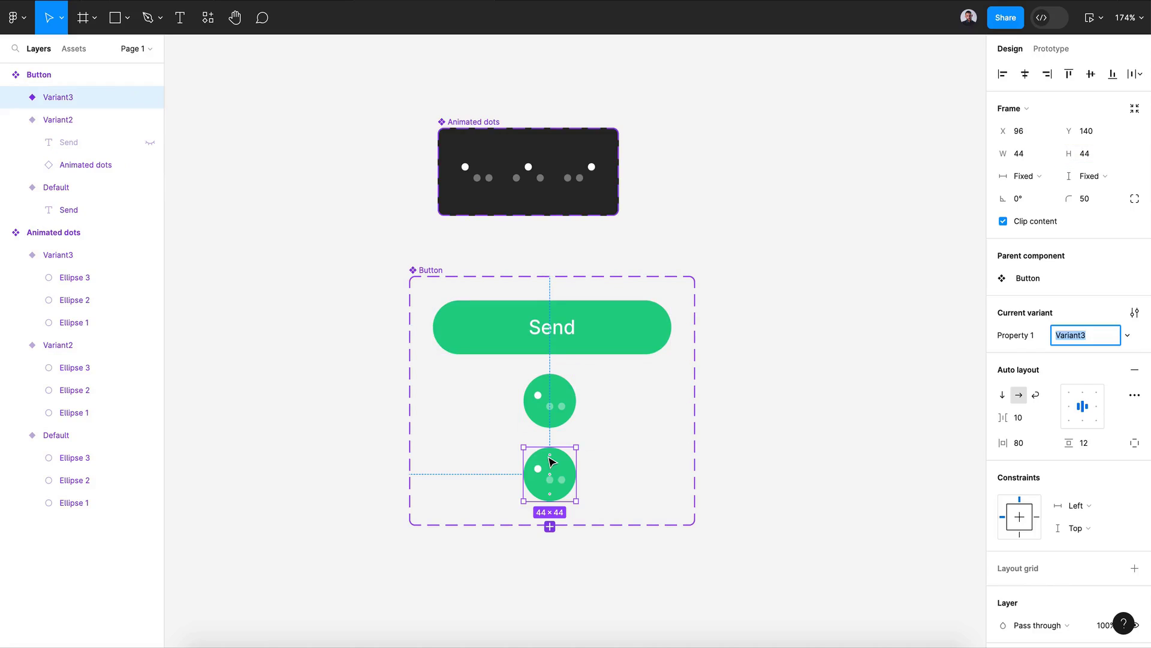
{"action": "left_click_drag", "start_coordinate": [575, 475], "coordinate": [671, 476]}
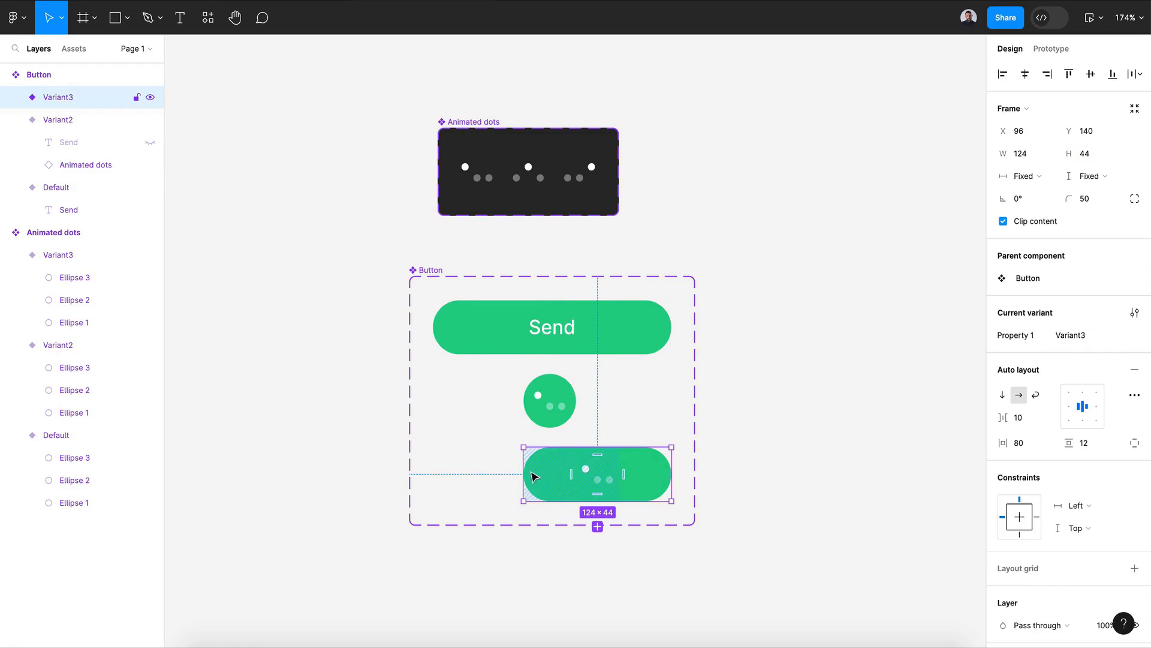
{"action": "left_click_drag", "start_coordinate": [524, 473], "coordinate": [428, 469]}
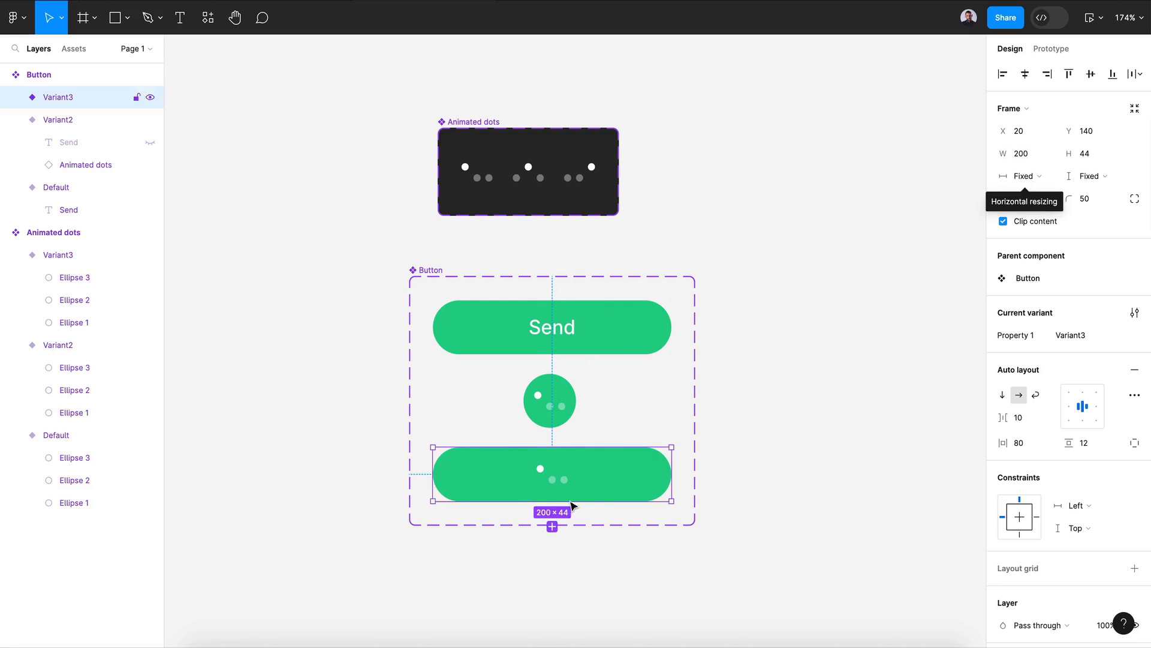
{"action": "left_click", "coordinate": [554, 479]}
{"action": "left_click", "coordinate": [150, 142]}
{"action": "left_click", "coordinate": [151, 121]}
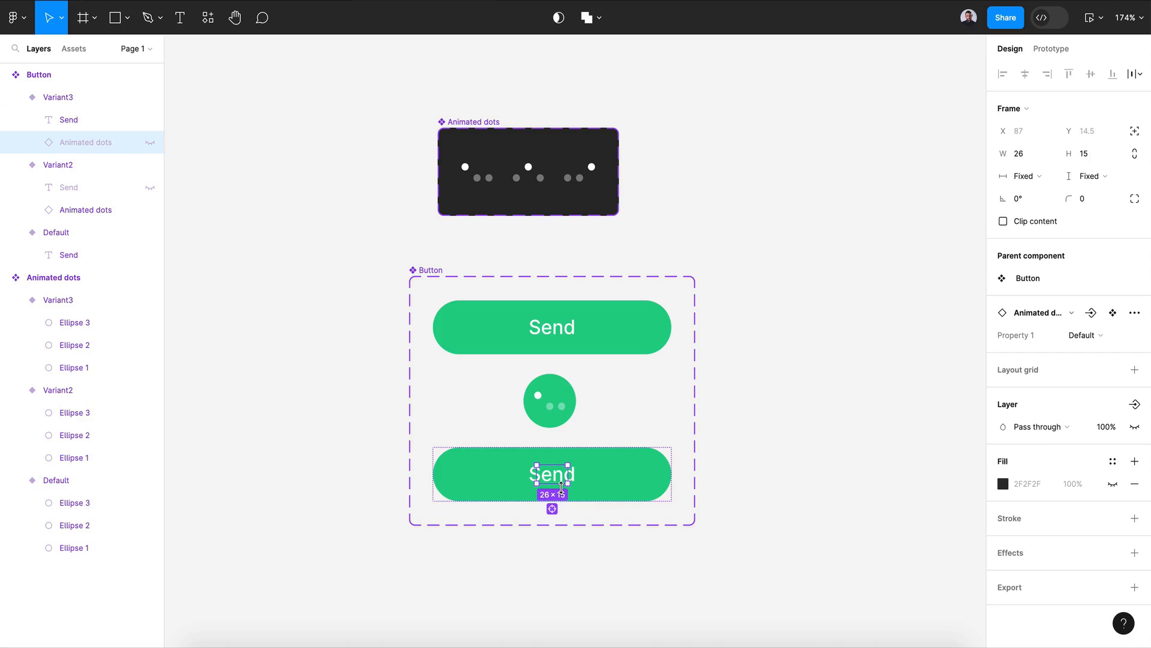
Step: Make Variant3's dots absolutely positioned and park them below the pill
{"action": "left_click", "coordinate": [553, 475]}
{"action": "left_click", "coordinate": [552, 475]}
{"action": "left_click", "coordinate": [89, 142]}
{"action": "left_click", "coordinate": [149, 144]}
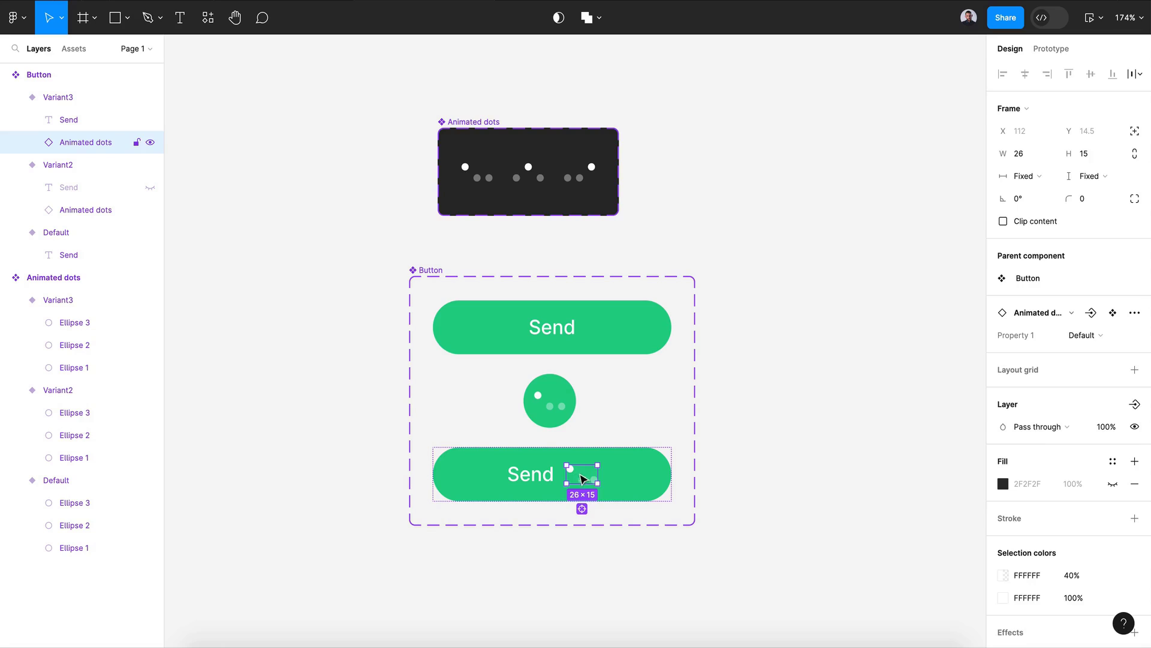
{"action": "left_click", "coordinate": [1137, 135]}
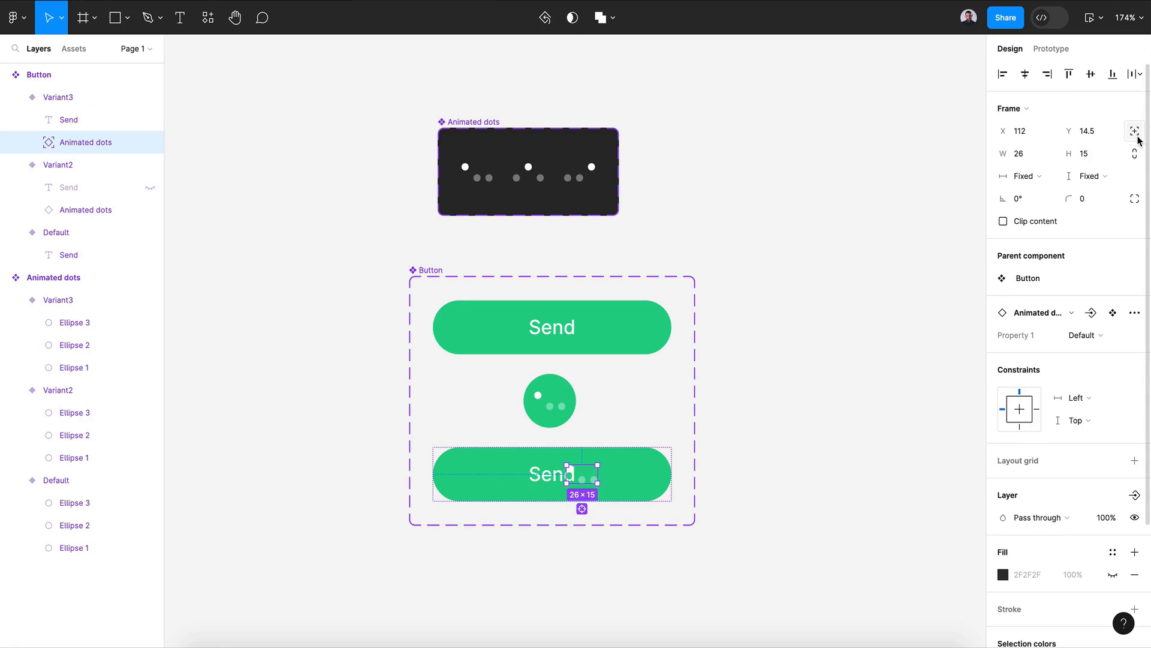
{"action": "key", "text": "shift+Left"}
{"action": "key", "text": "shift+Left"}
{"action": "key", "text": "shift+Left"}
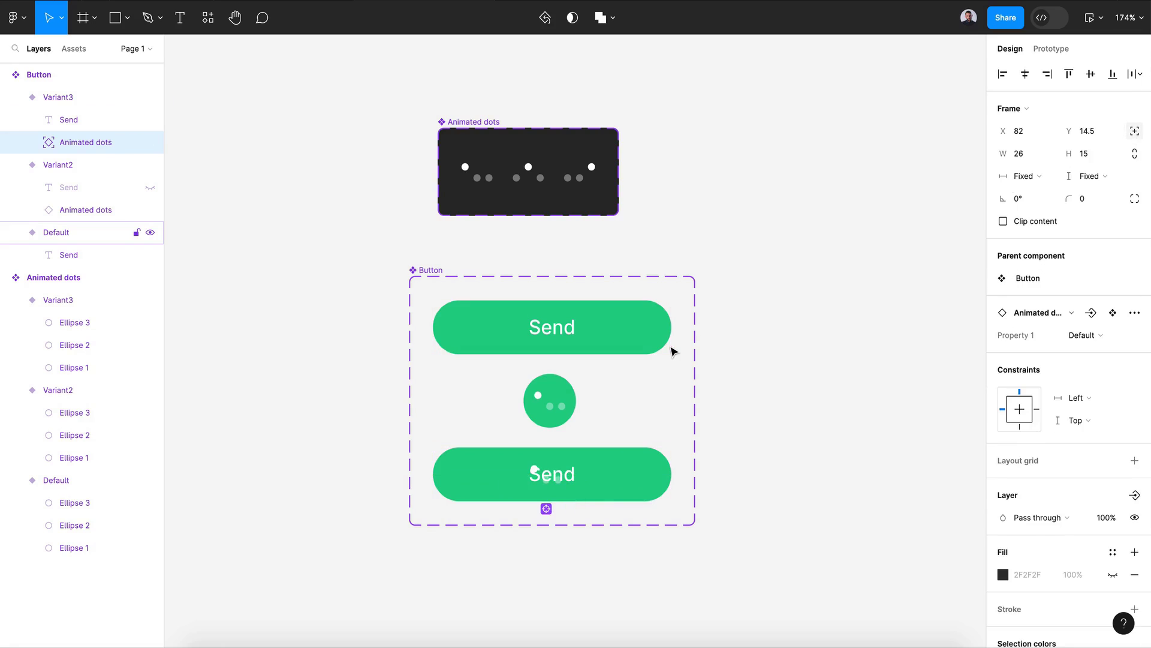
{"action": "key", "text": "shift+Up"}
{"action": "key", "text": "shift+Up"}
{"action": "key", "text": "shift+Up"}
{"action": "key", "text": "shift+Down"}
{"action": "key", "text": "shift+Down"}
{"action": "key", "text": "shift+Down"}
{"action": "key", "text": "shift+Down"}
{"action": "key", "text": "shift+Down"}
{"action": "key", "text": "shift+Down"}
{"action": "key", "text": "shift+Down"}
Step: Show Variant2's Send text, make it absolute, centre it, and move it above the circle
{"action": "left_click", "coordinate": [558, 477]}
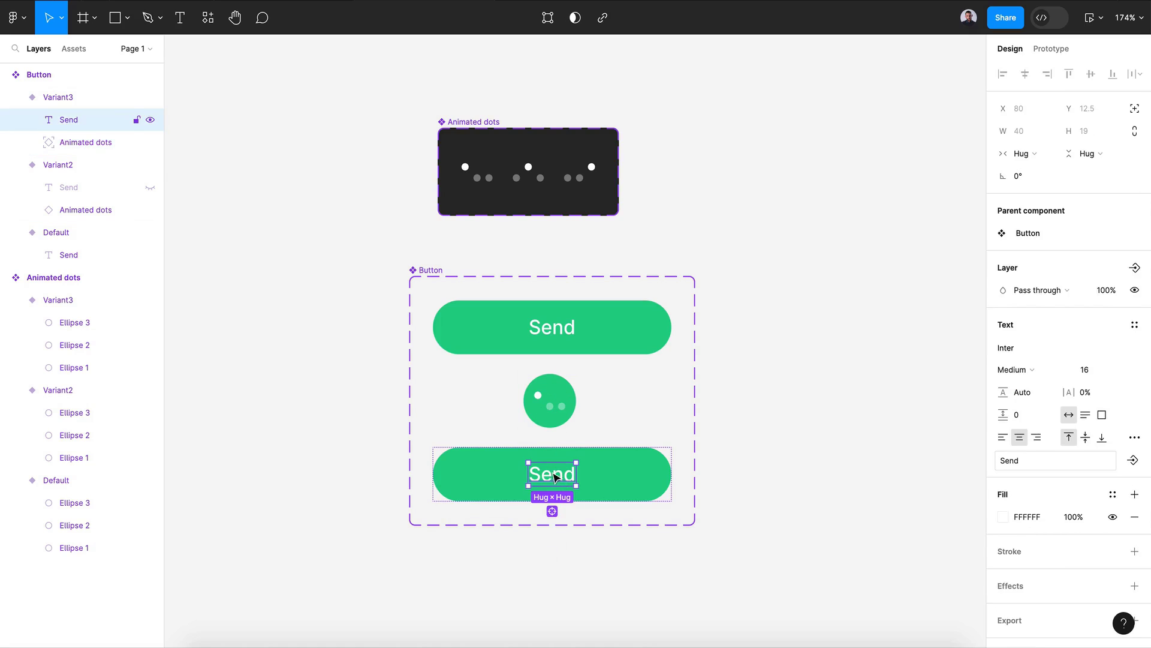
{"action": "left_click", "coordinate": [560, 403]}
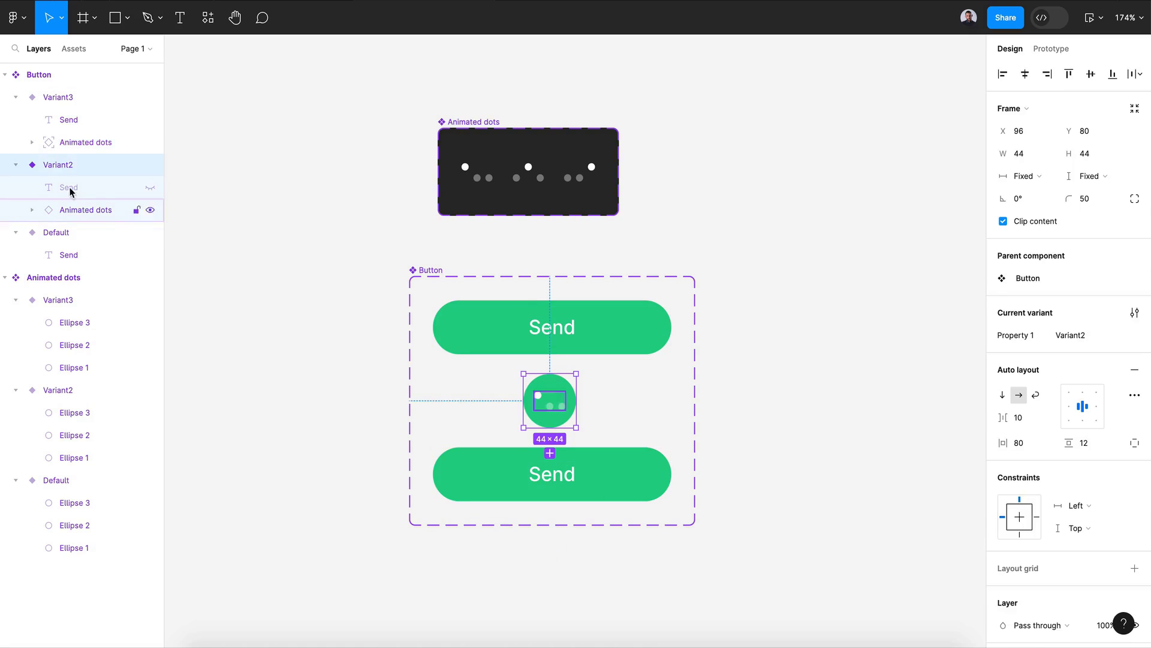
{"action": "left_click", "coordinate": [150, 188]}
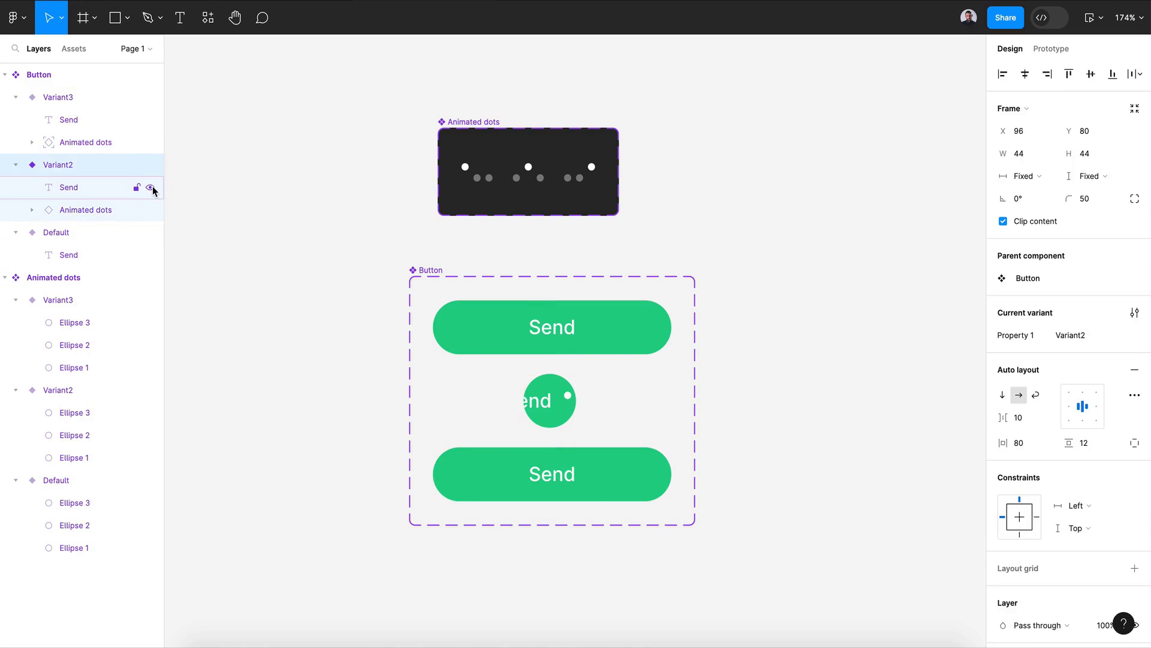
{"action": "left_click", "coordinate": [74, 189]}
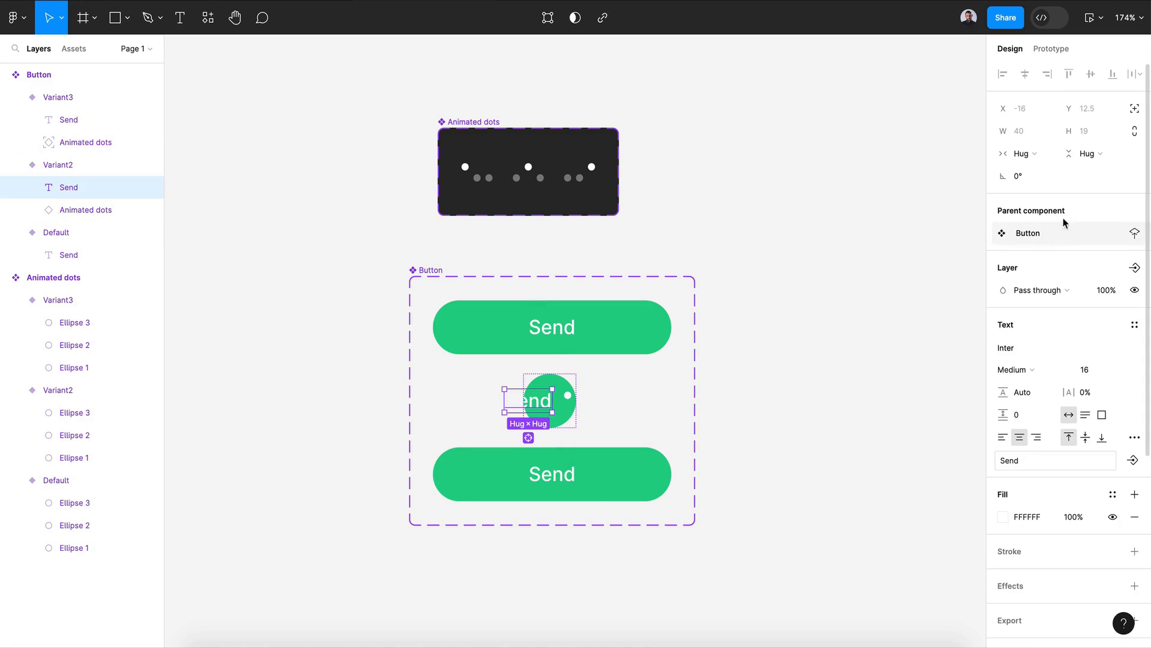
{"action": "left_click", "coordinate": [1133, 111]}
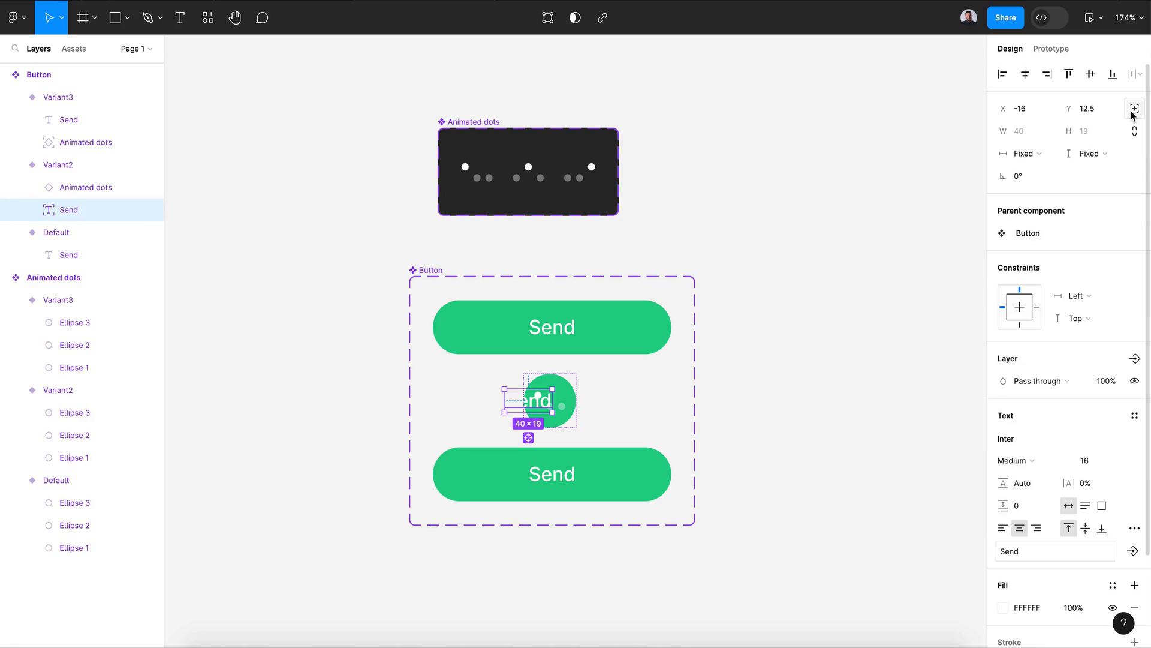
{"action": "left_click", "coordinate": [1025, 73]}
{"action": "key", "text": "shift+Up"}
{"action": "key", "text": "shift+Up"}
{"action": "key", "text": "shift+Up"}
{"action": "key", "text": "shift+Up"}
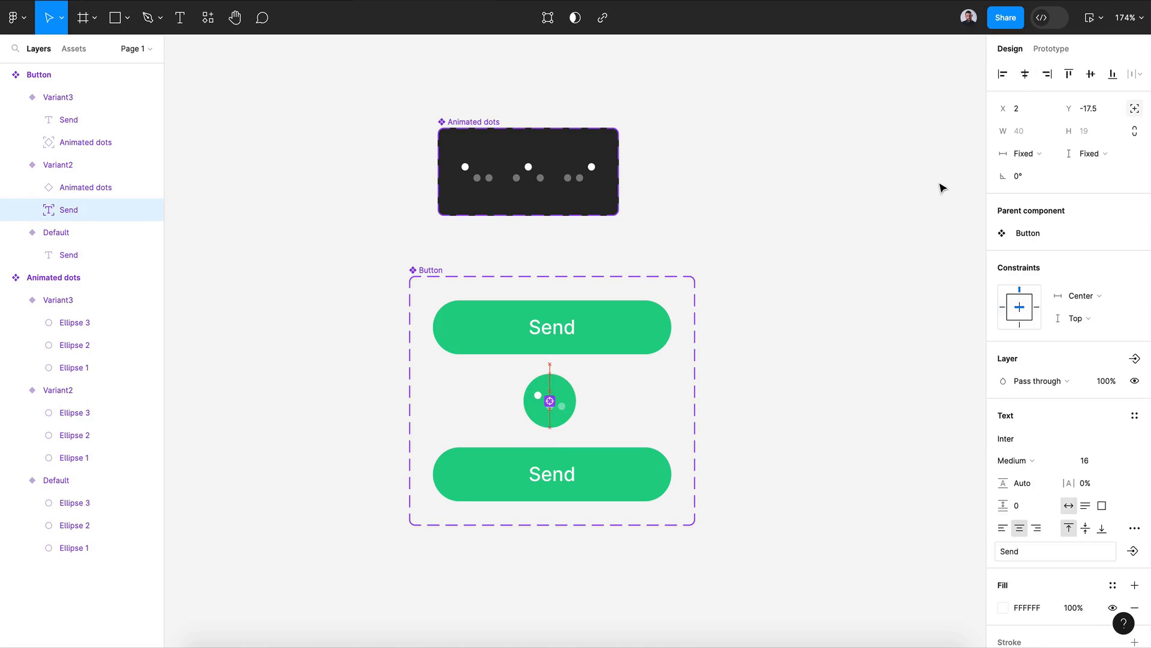
{"action": "left_click", "coordinate": [942, 188]}
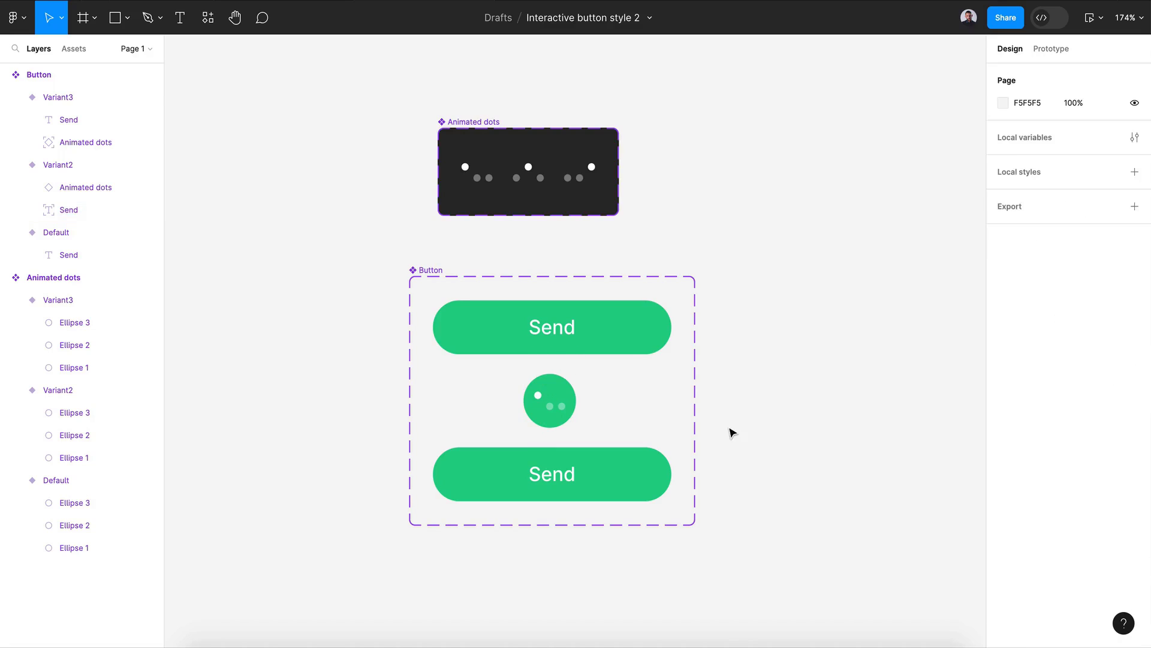
Step: Link Default to Variant2 with an On click Smart animate interaction
{"action": "left_click", "coordinate": [620, 348]}
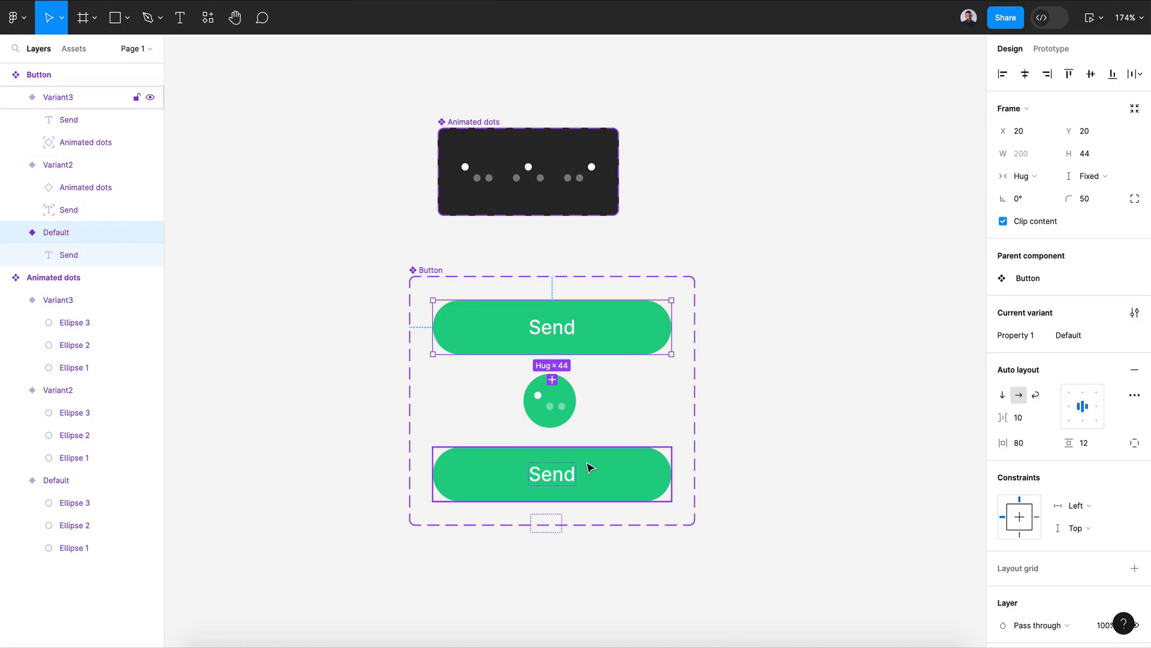
{"action": "left_click", "coordinate": [1050, 49]}
{"action": "left_click_drag", "start_coordinate": [557, 351], "coordinate": [552, 387]}
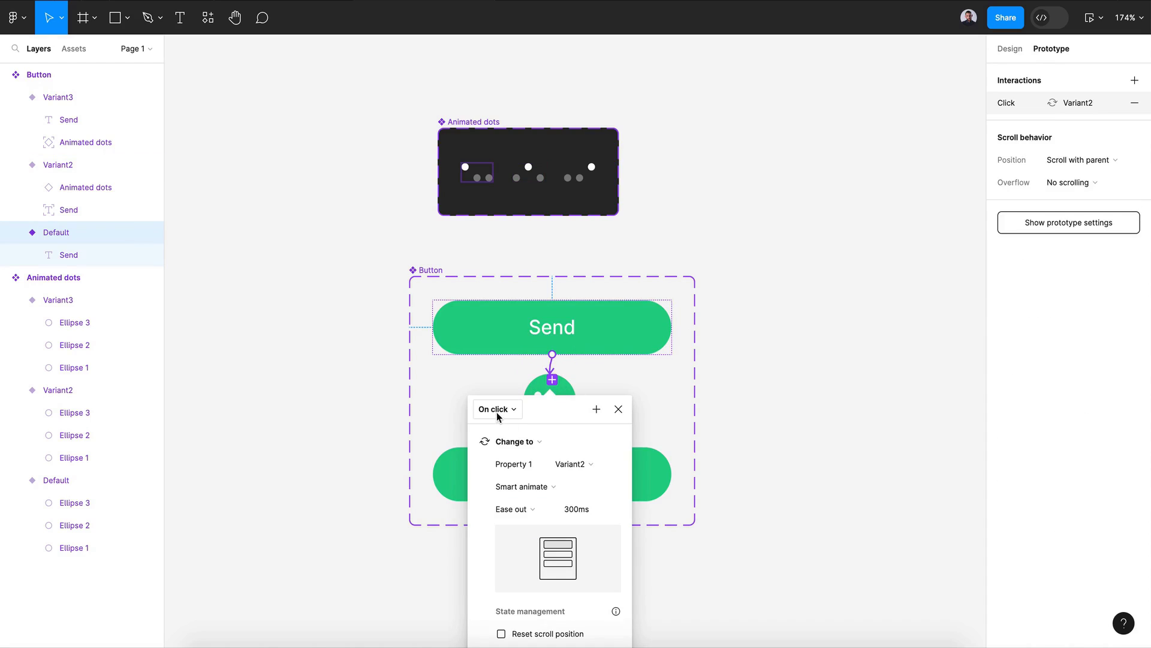
{"action": "scroll", "coordinate": [539, 459], "scroll_direction": "down", "scroll_amount": 5}
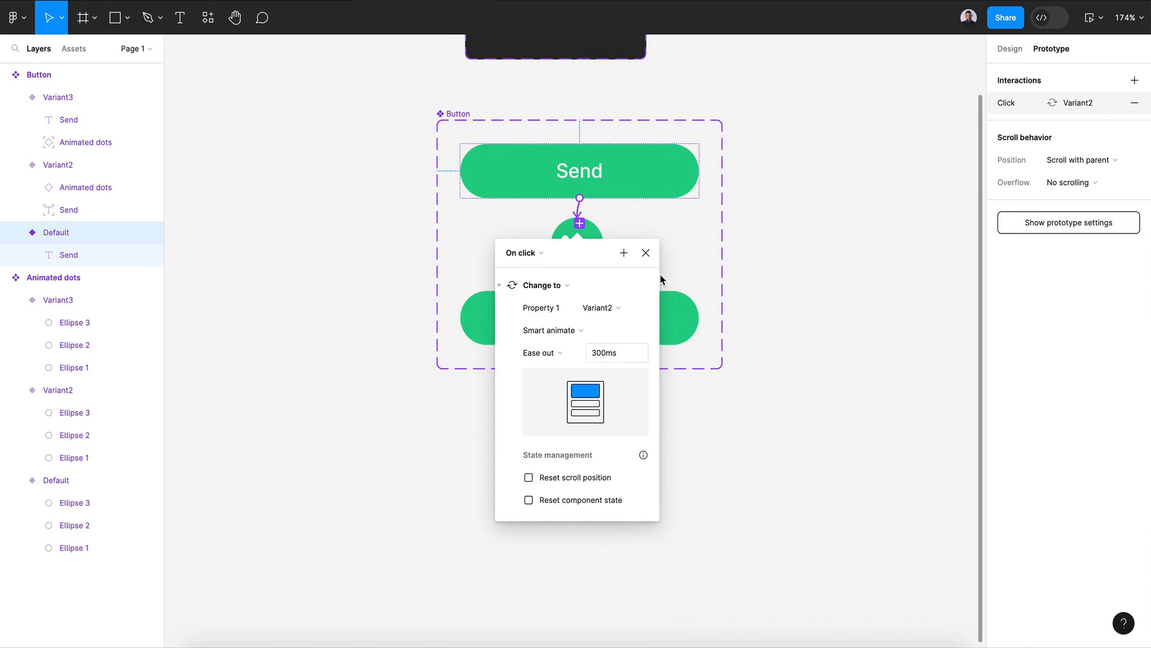
{"action": "left_click", "coordinate": [646, 253]}
Step: Link Variant2 to Variant3 after a 1500ms delay, and Variant3 back to Default
{"action": "left_click_drag", "start_coordinate": [579, 272], "coordinate": [579, 318]}
{"action": "left_click", "coordinate": [531, 331]}
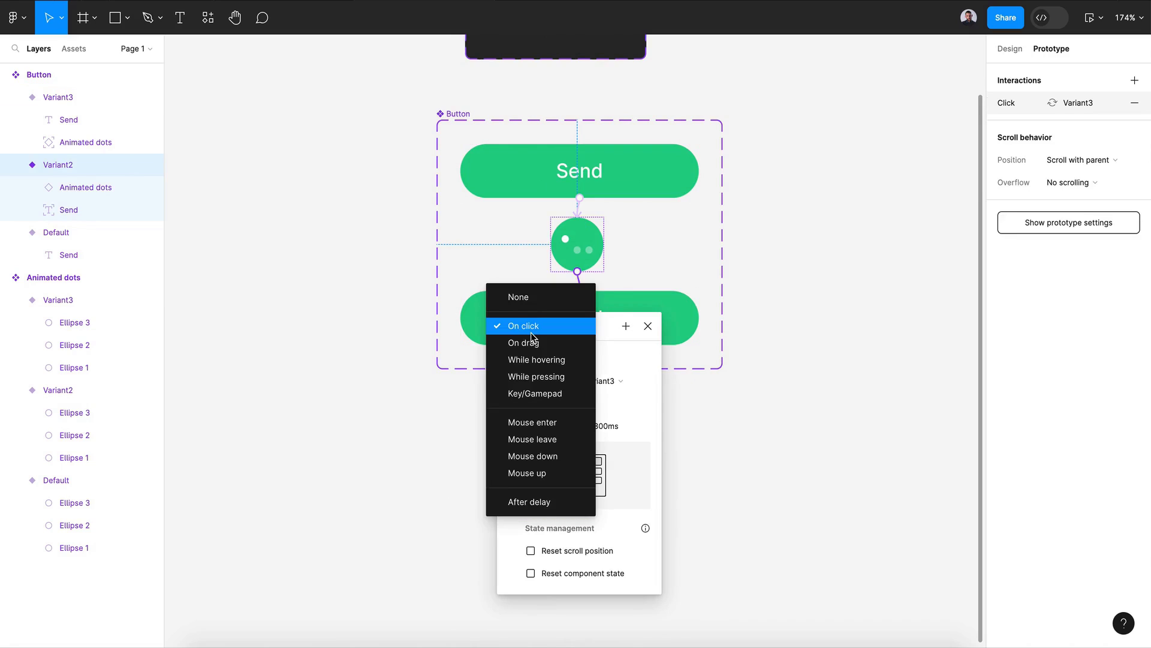
{"action": "left_click", "coordinate": [543, 504]}
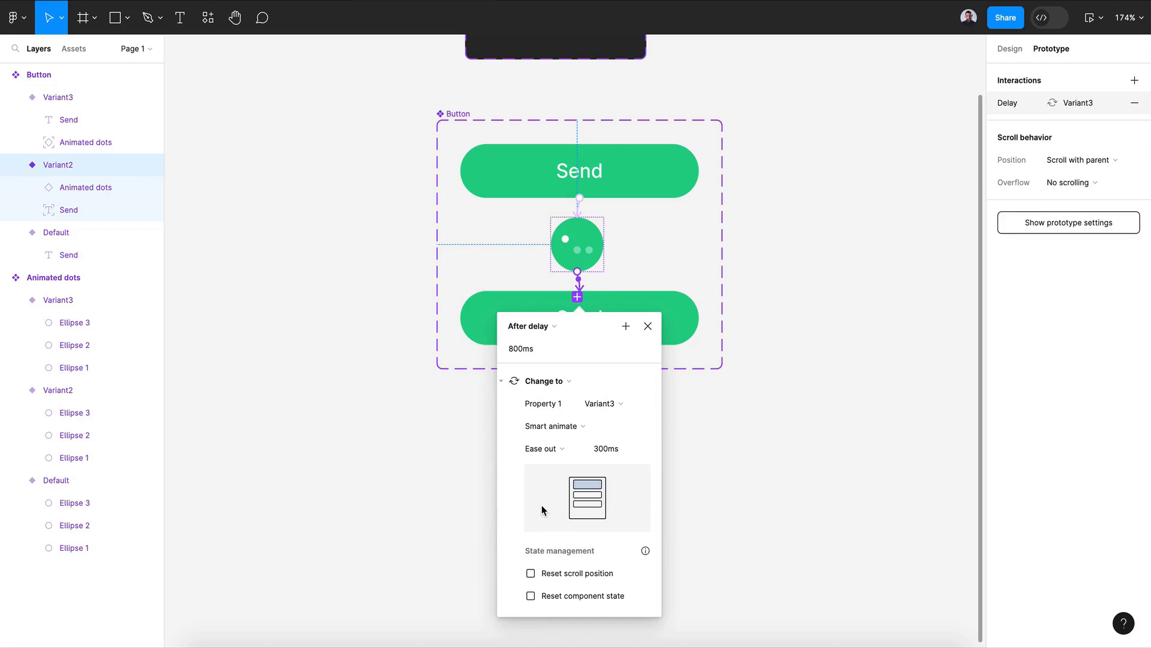
{"action": "left_click", "coordinate": [516, 349]}
{"action": "type", "text": "150"}
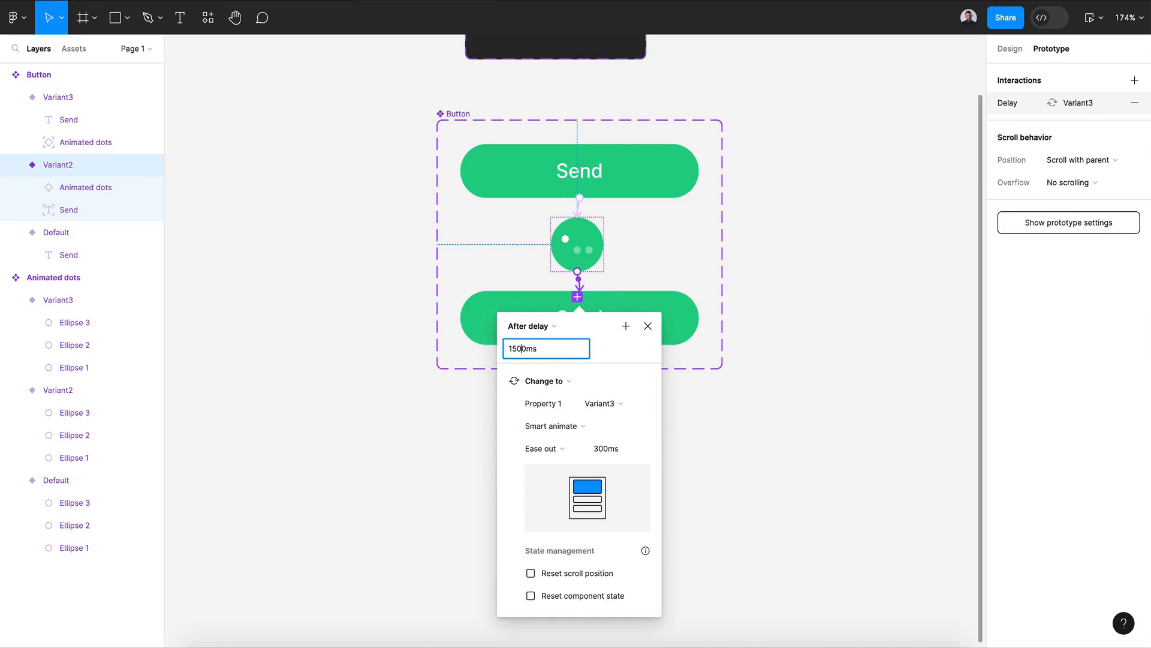
{"action": "key", "text": "Return"}
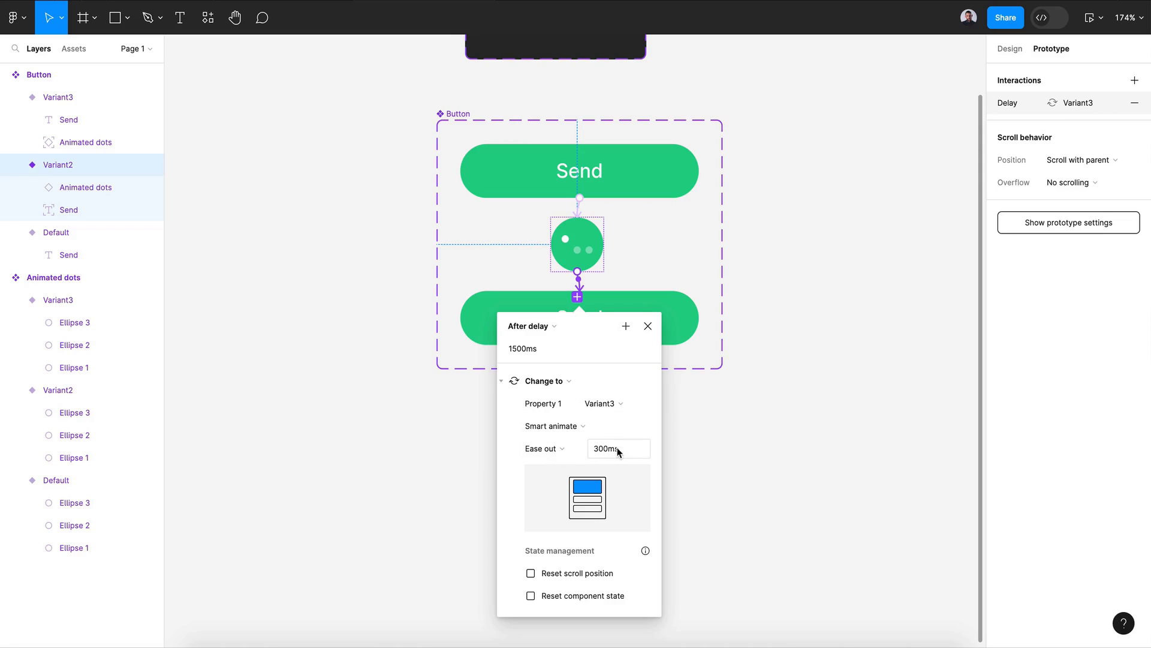
{"action": "left_click", "coordinate": [692, 413]}
{"action": "left_click", "coordinate": [671, 330]}
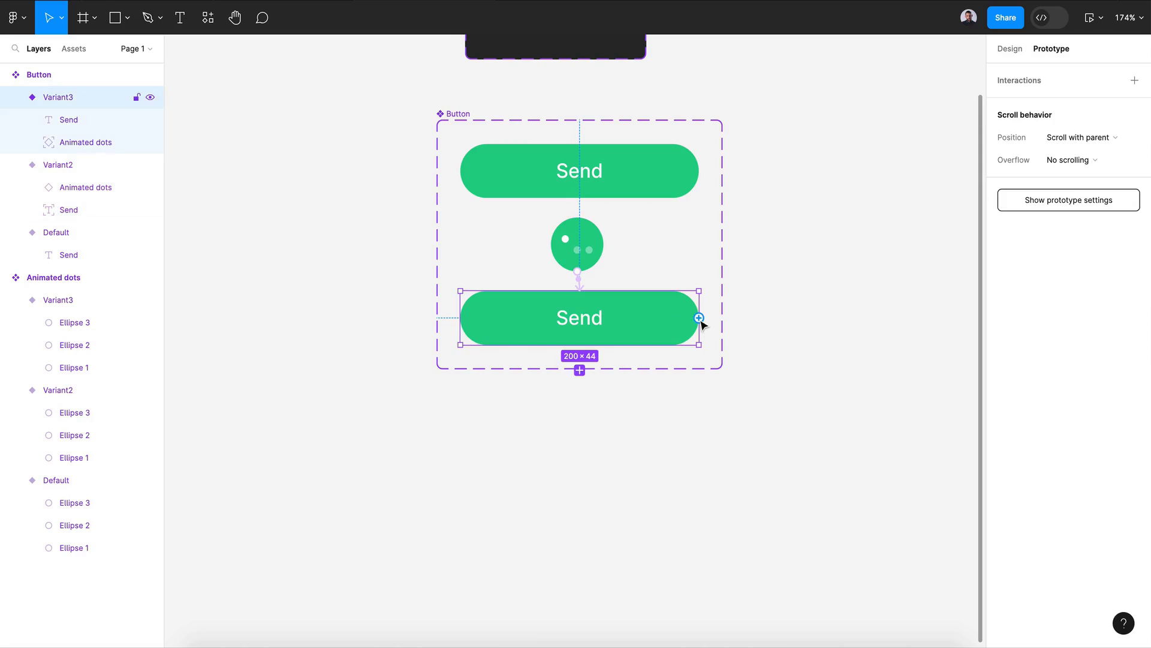
{"action": "left_click_drag", "start_coordinate": [716, 311], "coordinate": [694, 183]}
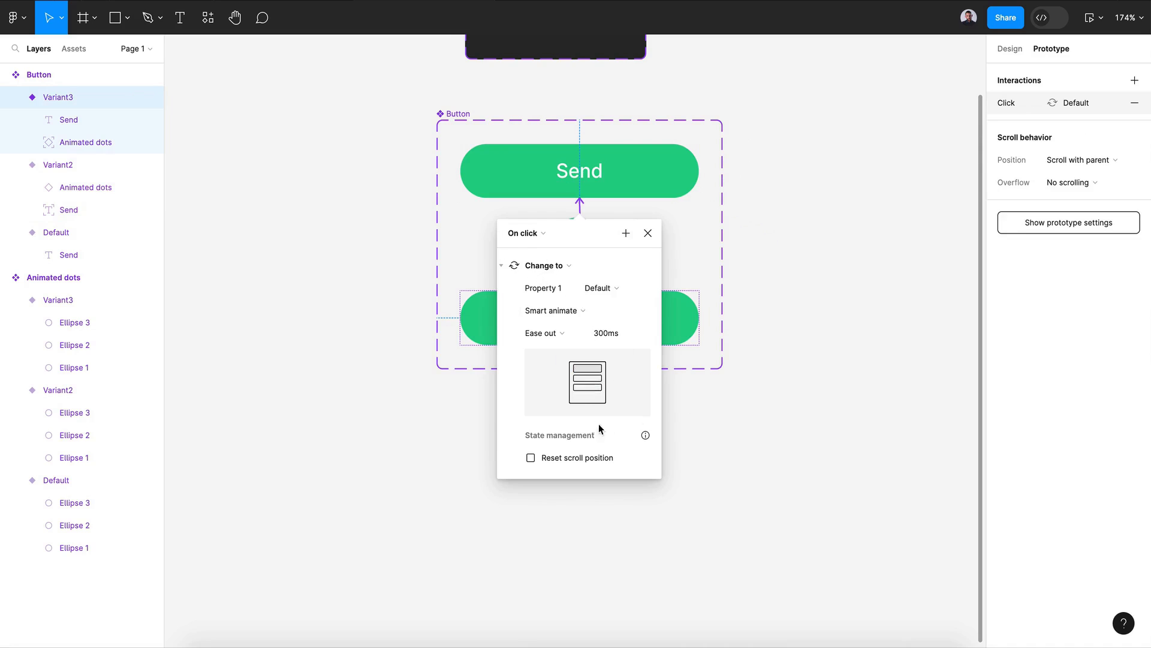
Step: Draw a new frame beside the component and resize it to 459×236
{"action": "left_click", "coordinate": [742, 400]}
{"action": "scroll", "coordinate": [742, 400], "scroll_direction": "down", "scroll_amount": 5}
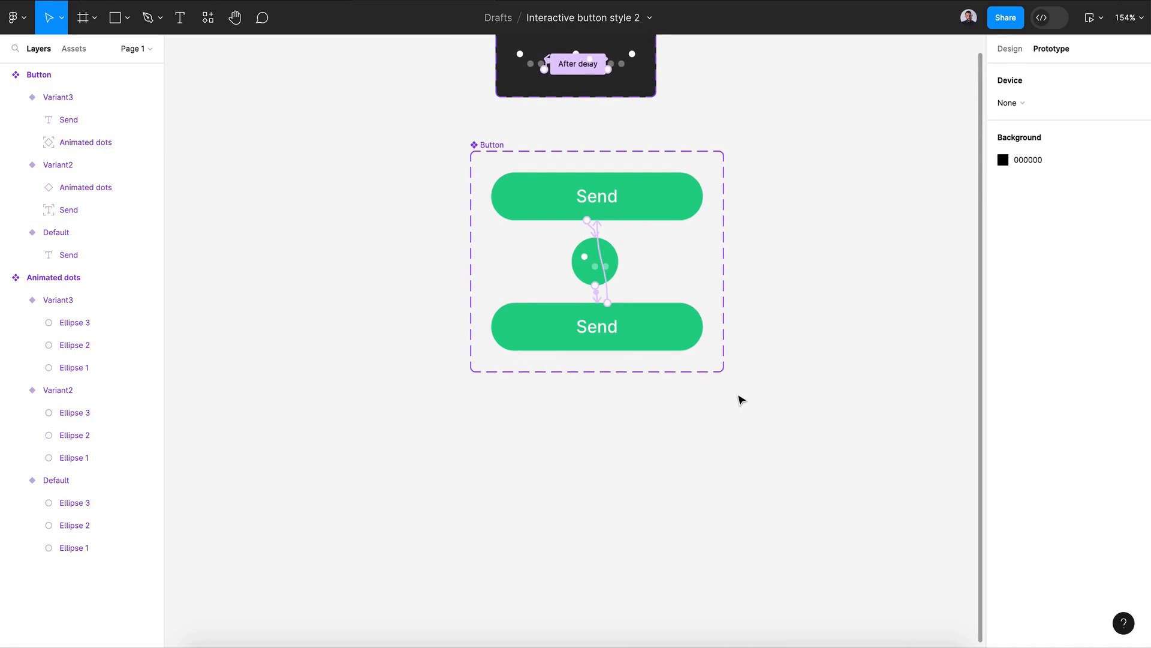
{"action": "scroll", "coordinate": [739, 399], "scroll_direction": "right", "scroll_amount": 5}
{"action": "scroll", "coordinate": [738, 398], "scroll_direction": "down", "scroll_amount": 2}
{"action": "left_click", "coordinate": [84, 17]}
{"action": "mouse_move", "coordinate": [614, 266]}
{"action": "left_mouse_down"}
{"action": "mouse_move", "coordinate": [706, 334]}
{"action": "mouse_move", "coordinate": [873, 404]}
{"action": "left_mouse_up"}
{"action": "scroll", "coordinate": [726, 375], "scroll_direction": "right", "scroll_amount": 3}
{"action": "scroll", "coordinate": [726, 375], "scroll_direction": "down", "scroll_amount": 1}
{"action": "left_click_drag", "start_coordinate": [803, 385], "coordinate": [836, 406]}
Step: Set the frame's fill to light green DBFFD8
{"action": "left_click", "coordinate": [1010, 48]}
{"action": "left_click", "coordinate": [1004, 382]}
{"action": "left_click_drag", "start_coordinate": [883, 473], "coordinate": [899, 478]}
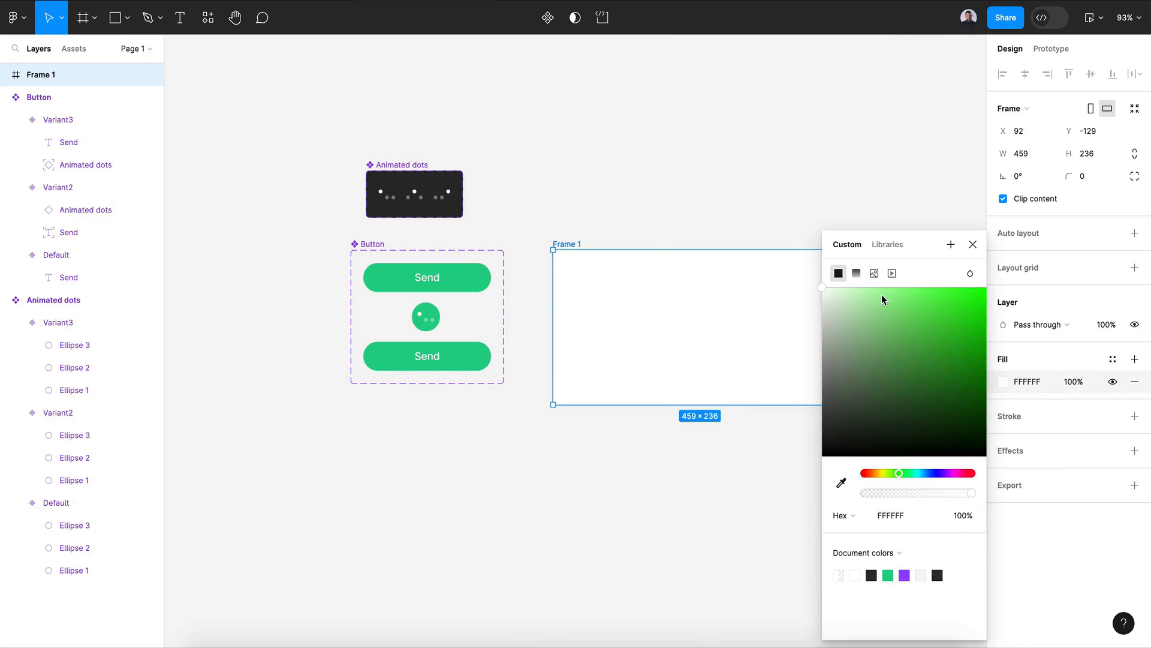
{"action": "left_click_drag", "start_coordinate": [884, 299], "coordinate": [856, 290]}
{"action": "left_click", "coordinate": [972, 244]}
Step: Place a Button instance from Assets inside Frame 1 and start presenting the prototype
{"action": "left_click", "coordinate": [75, 48]}
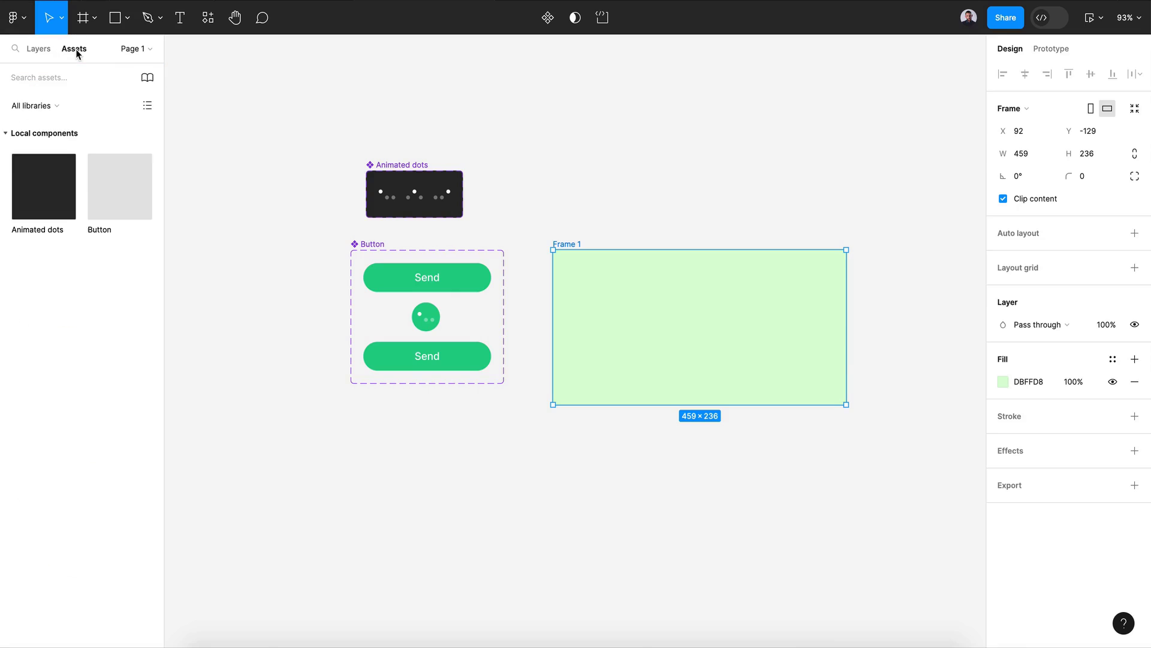
{"action": "left_click_drag", "start_coordinate": [97, 188], "coordinate": [689, 344]}
{"action": "left_click", "coordinate": [565, 243]}
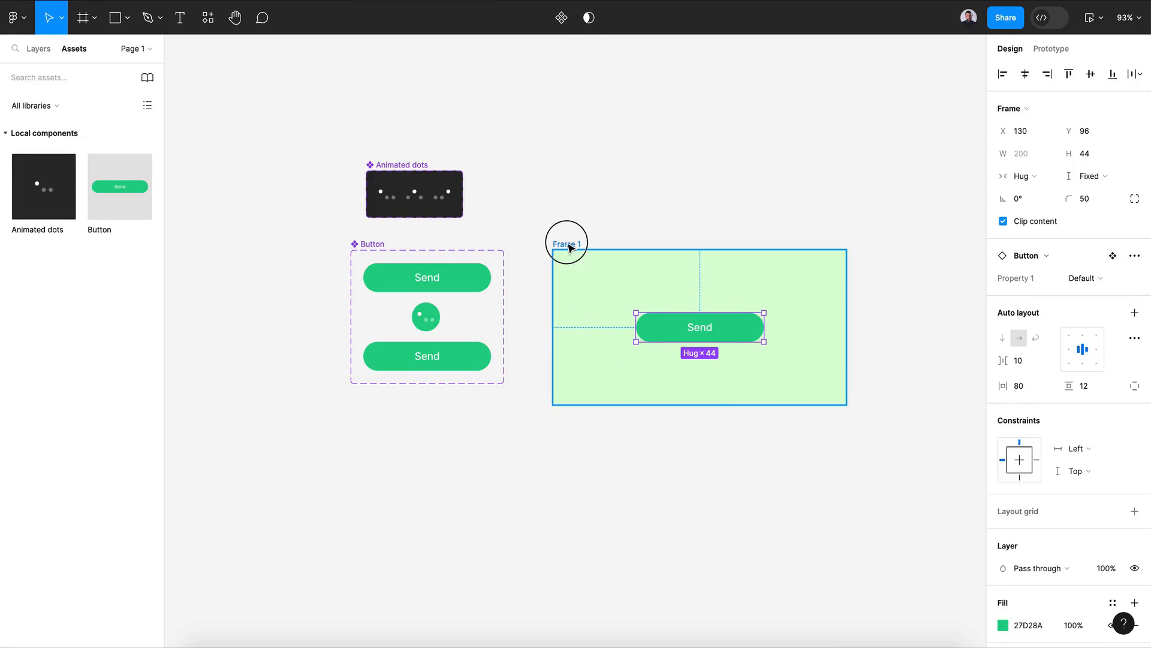
{"action": "left_click", "coordinate": [1099, 18]}
{"action": "left_click", "coordinate": [1046, 53]}
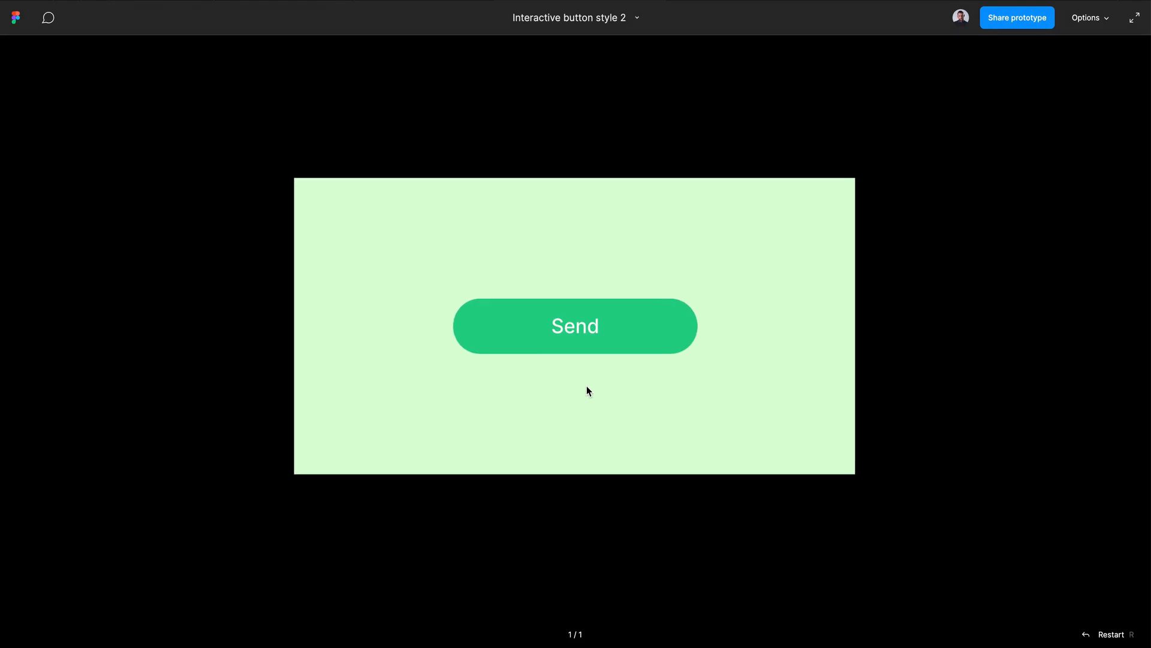
Step: Click Send twice in the preview to watch it morph into the three-dot loading circle
{"action": "left_click", "coordinate": [620, 340]}
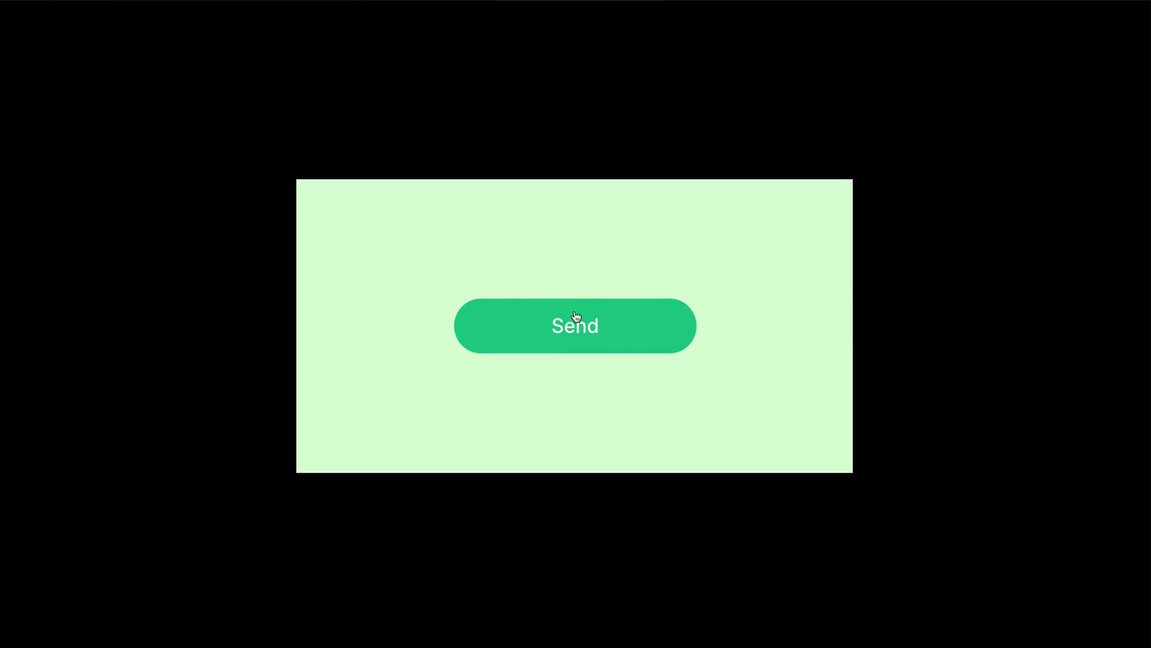
{"action": "left_click", "coordinate": [559, 348]}
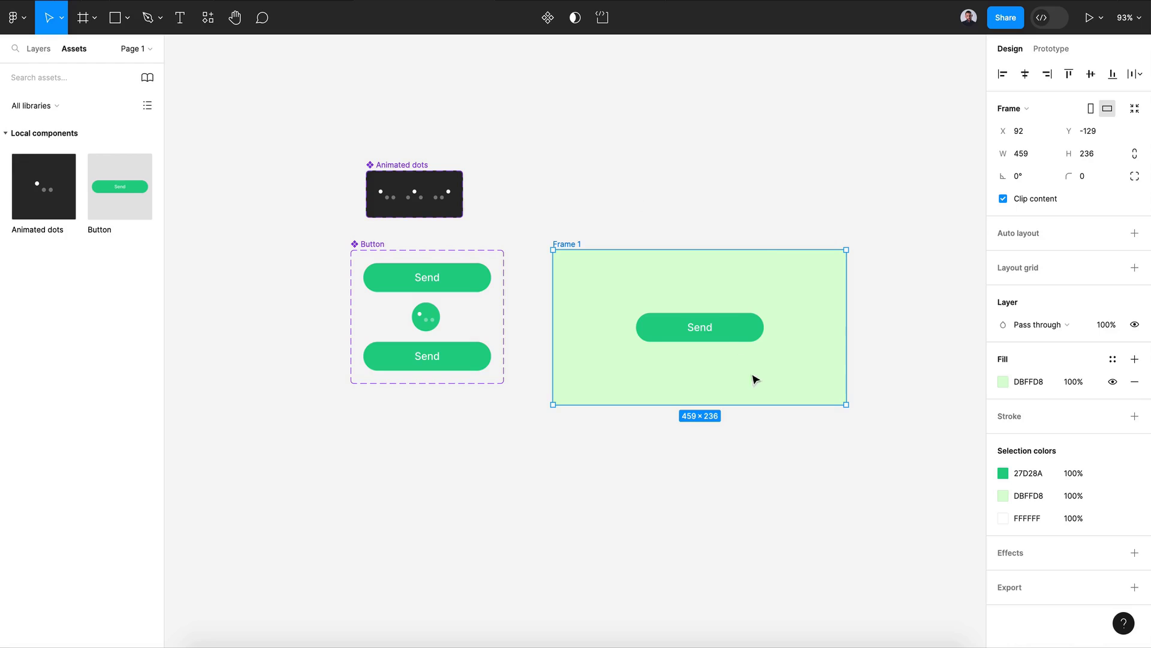
Step: Set the Send button instance's constraints to Center/Center within Frame 1
{"action": "left_click", "coordinate": [726, 332]}
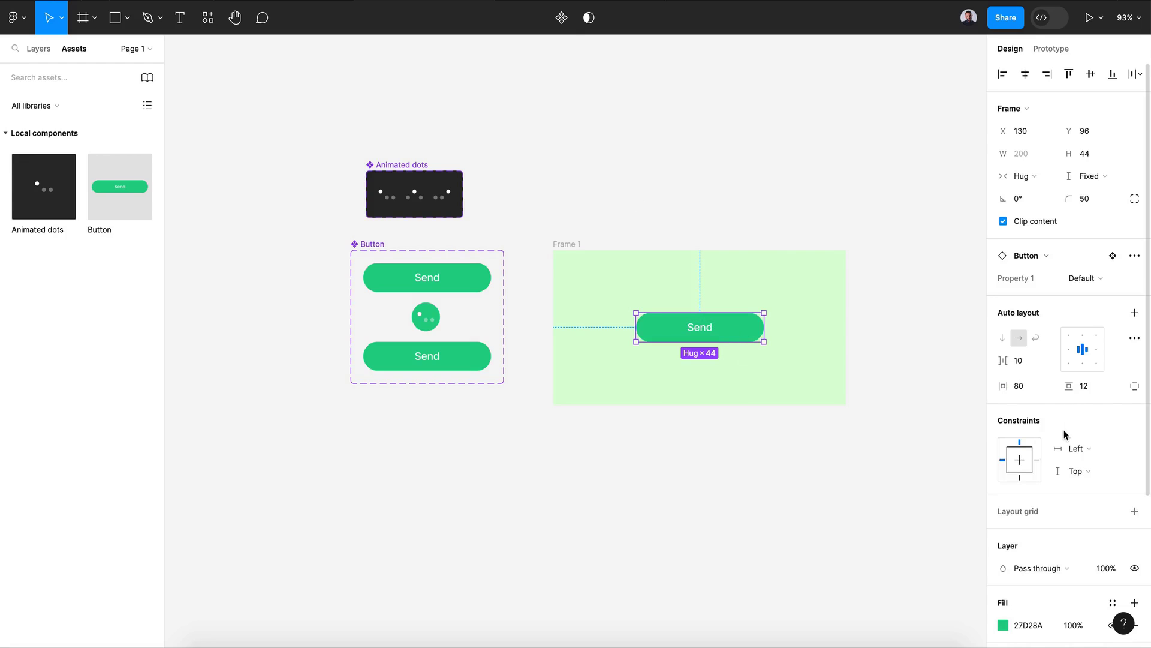
{"action": "scroll", "coordinate": [1065, 434], "scroll_direction": "down", "scroll_amount": 1}
{"action": "left_click", "coordinate": [1026, 441]}
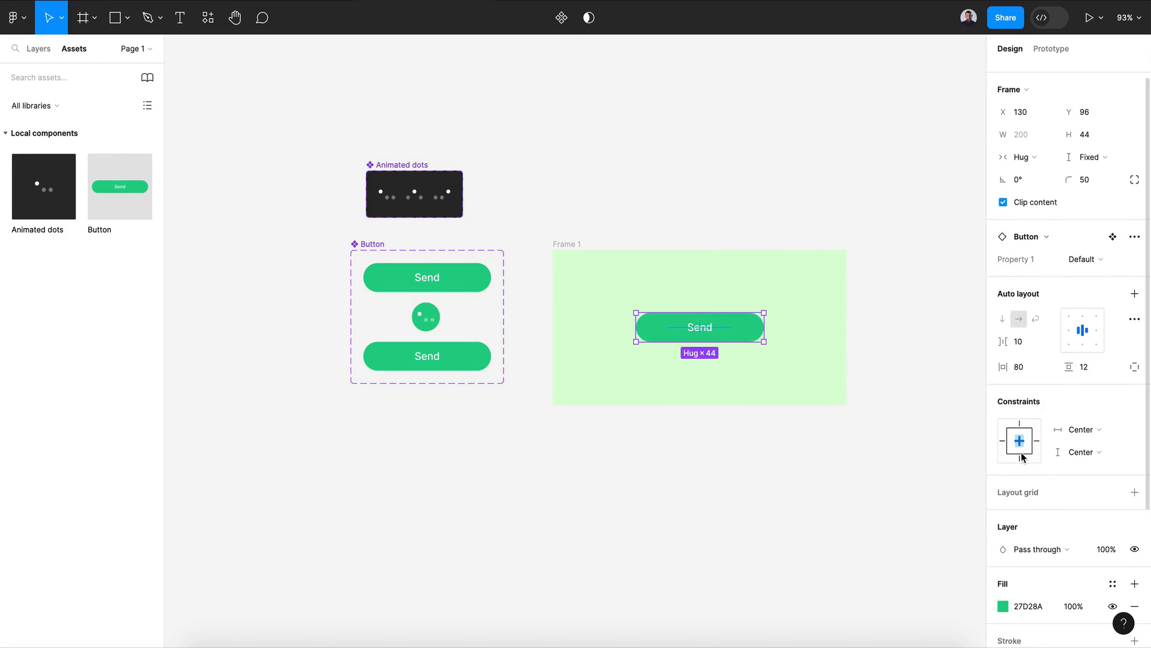
{"action": "left_click", "coordinate": [771, 474]}
Step: Present the prototype and click Send twice to replay the loading-dots animation
{"action": "key", "text": "super+alt+Return"}
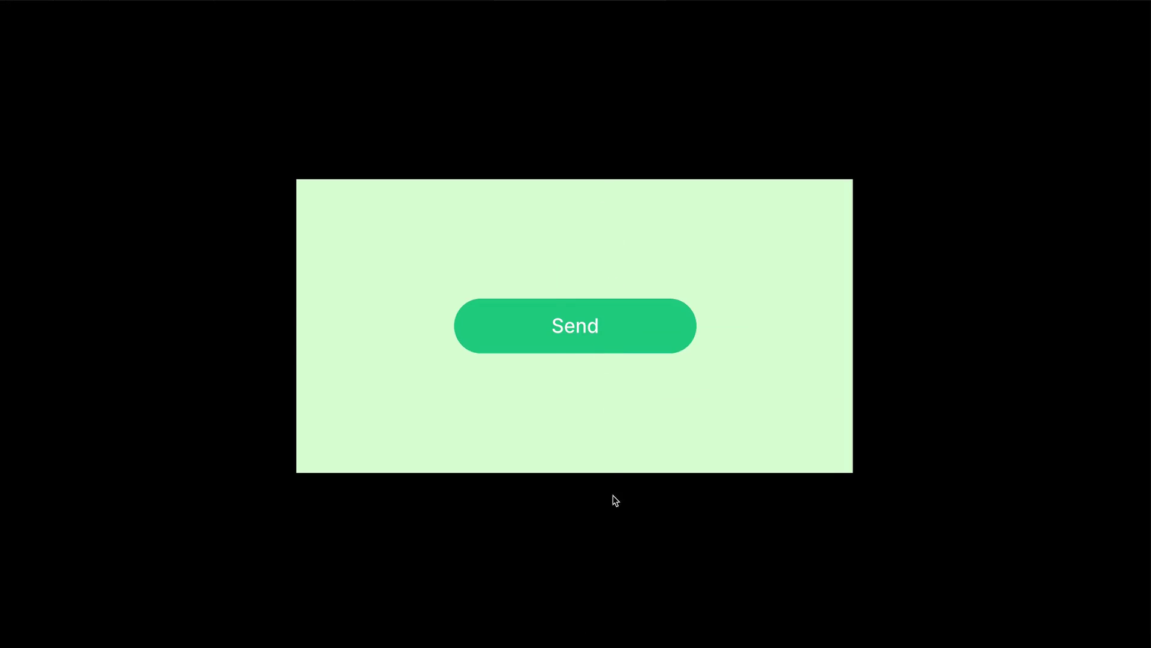
{"action": "left_click", "coordinate": [624, 350]}
{"action": "left_click", "coordinate": [660, 344]}
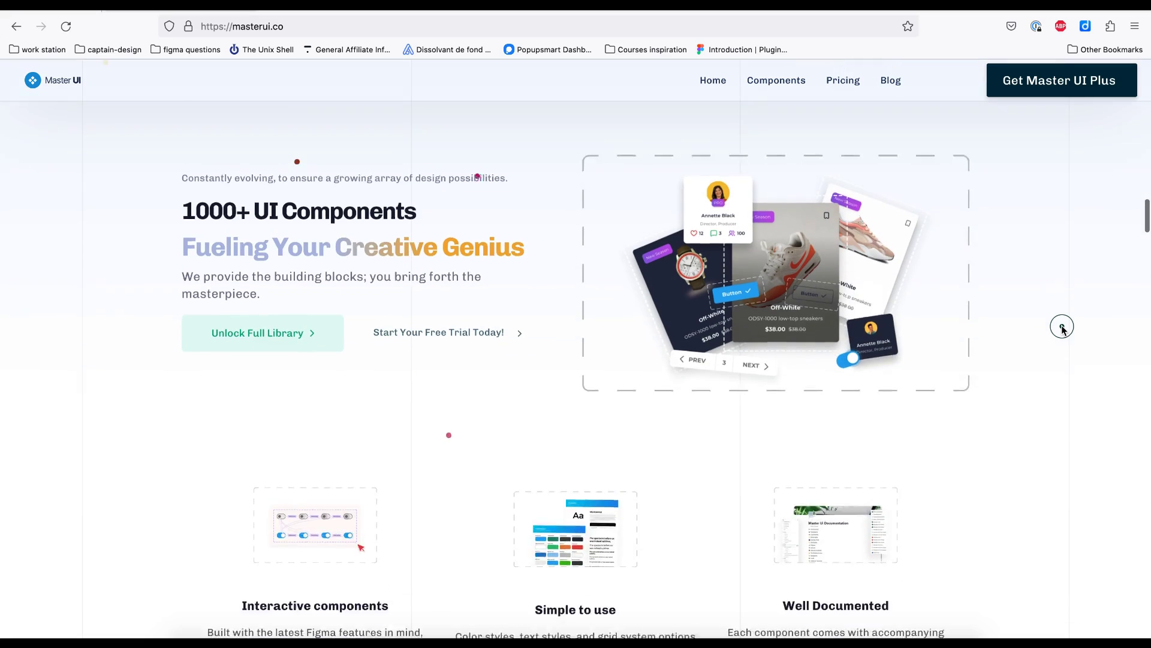
Step: Scroll the masterui.co 1000+ components grid past buttons, cards and navigations to the style guides
{"action": "scroll", "coordinate": [1061, 327], "scroll_direction": "down", "scroll_amount": 5}
{"action": "scroll", "coordinate": [1062, 327], "scroll_direction": "down", "scroll_amount": 10}
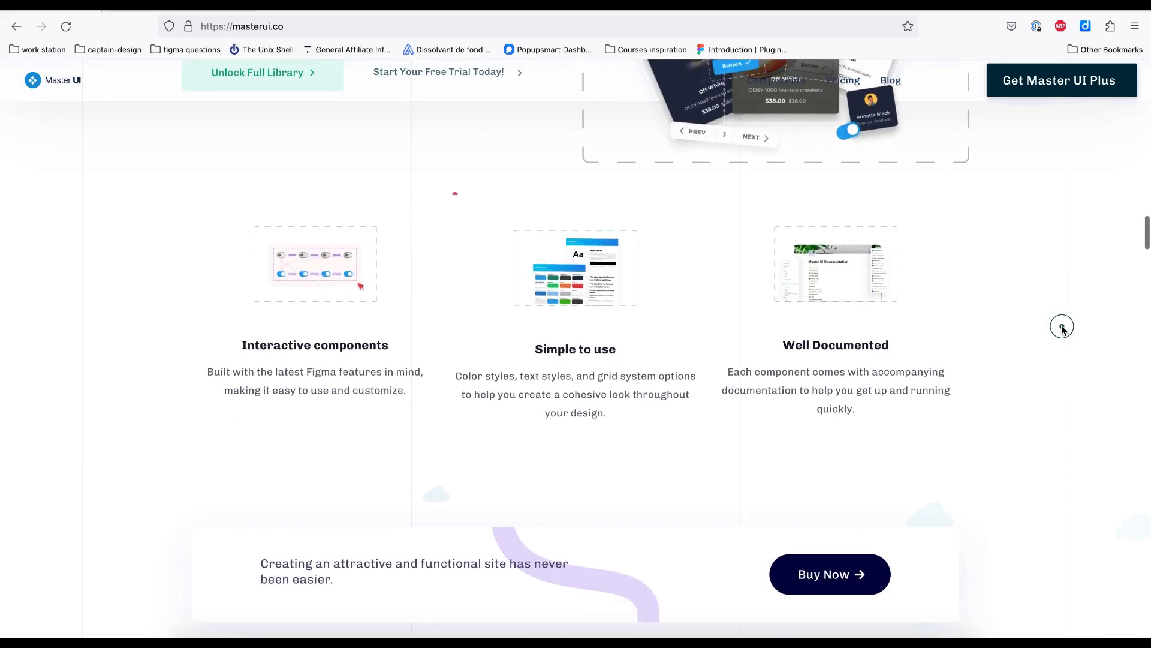
{"action": "scroll", "coordinate": [1062, 329], "scroll_direction": "down", "scroll_amount": 8}
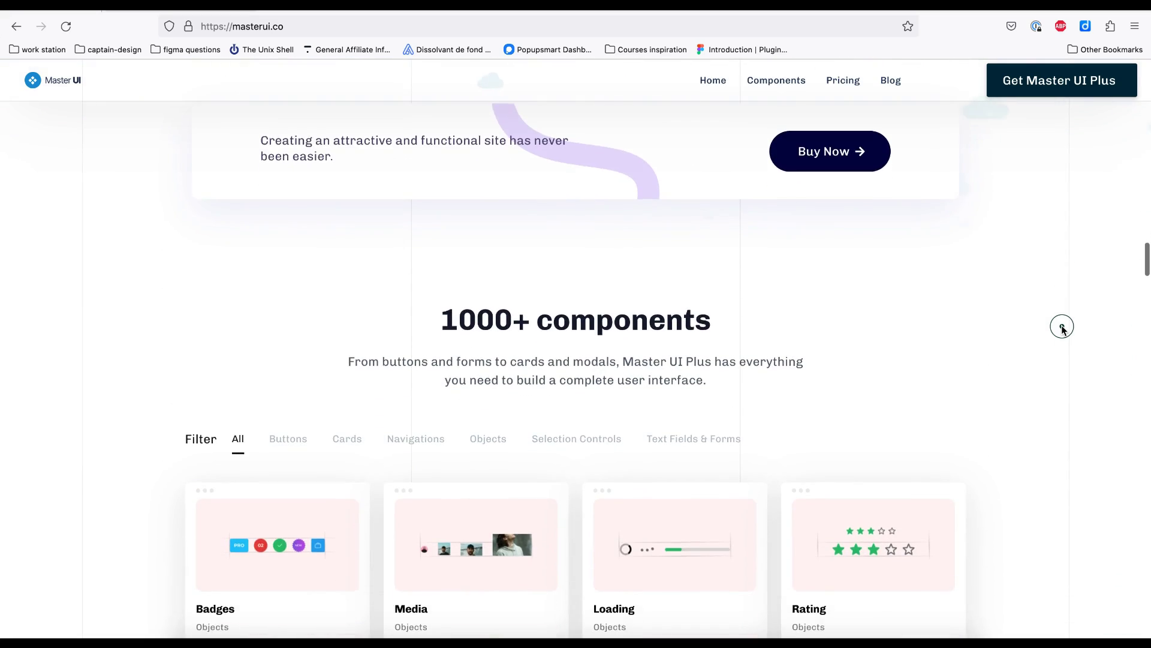
{"action": "scroll", "coordinate": [1062, 329], "scroll_direction": "down", "scroll_amount": 4}
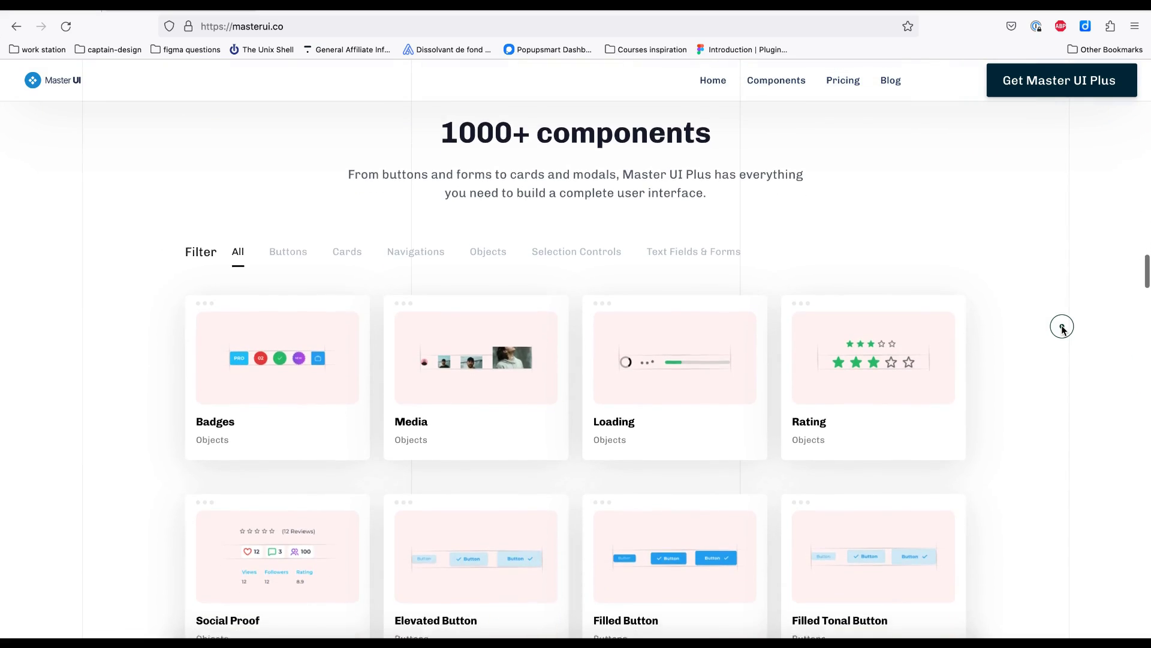
{"action": "scroll", "coordinate": [1062, 328], "scroll_direction": "down", "scroll_amount": 8}
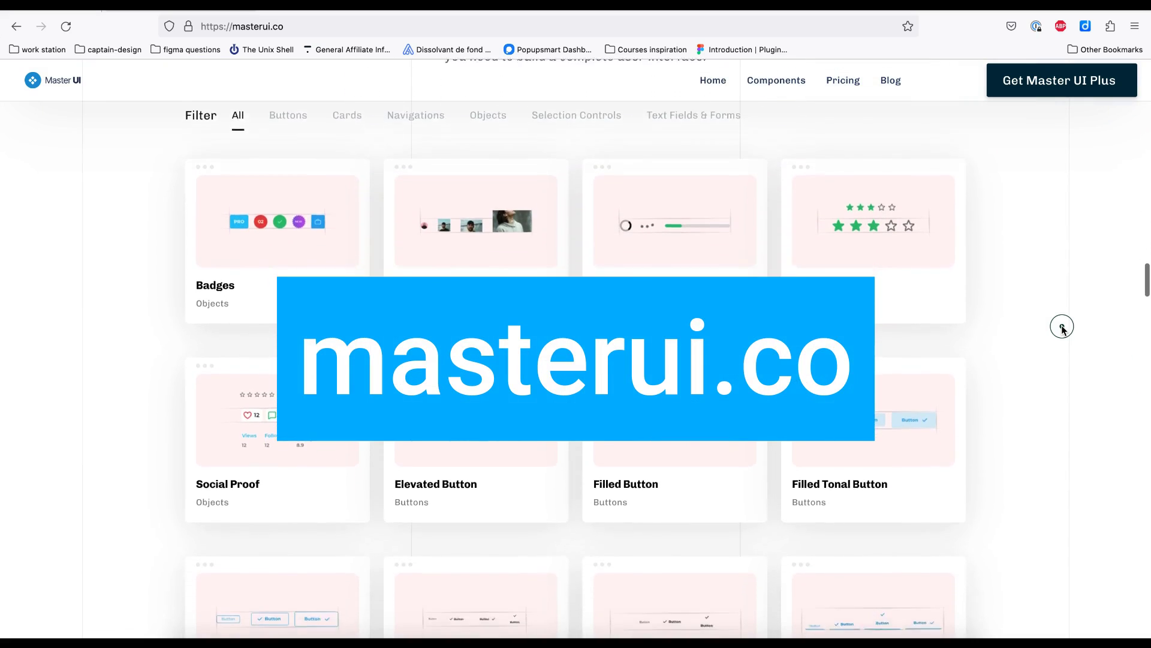
{"action": "scroll", "coordinate": [1062, 328], "scroll_direction": "down", "scroll_amount": 15}
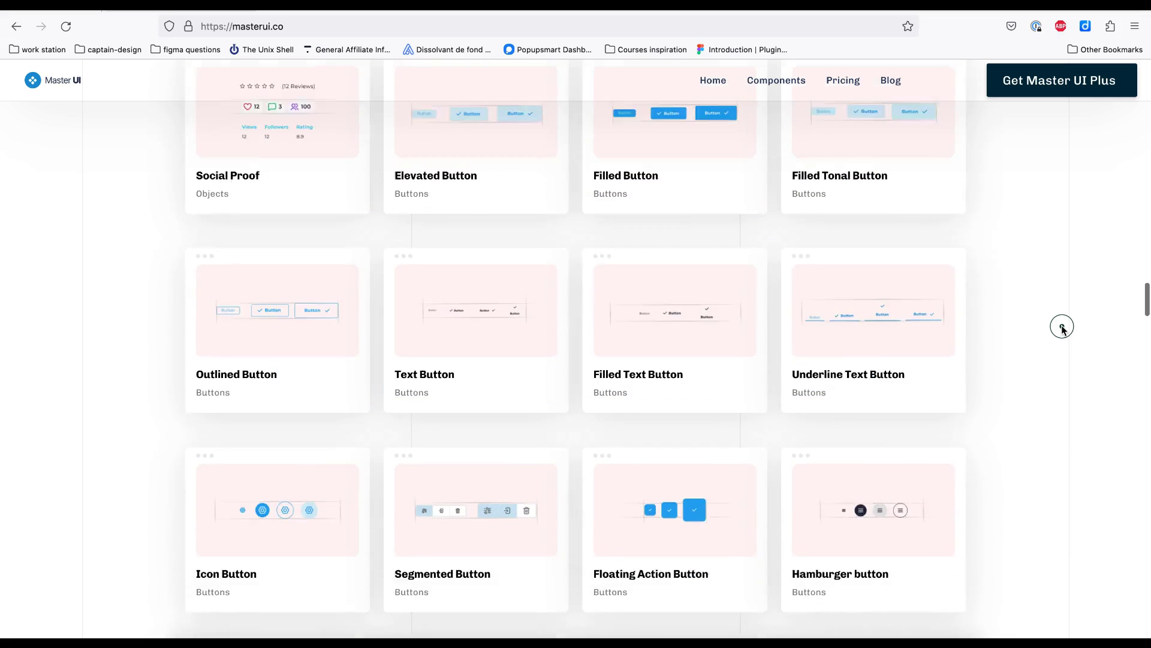
{"action": "scroll", "coordinate": [1062, 329], "scroll_direction": "down", "scroll_amount": 14}
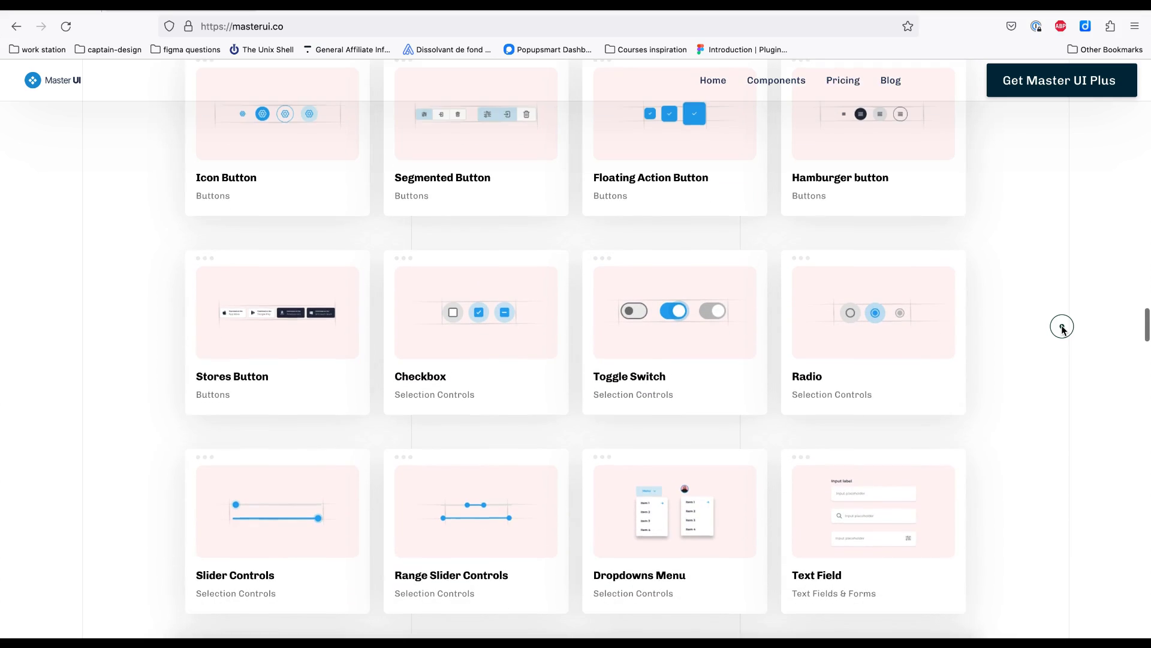
{"action": "scroll", "coordinate": [1062, 328], "scroll_direction": "down", "scroll_amount": 10}
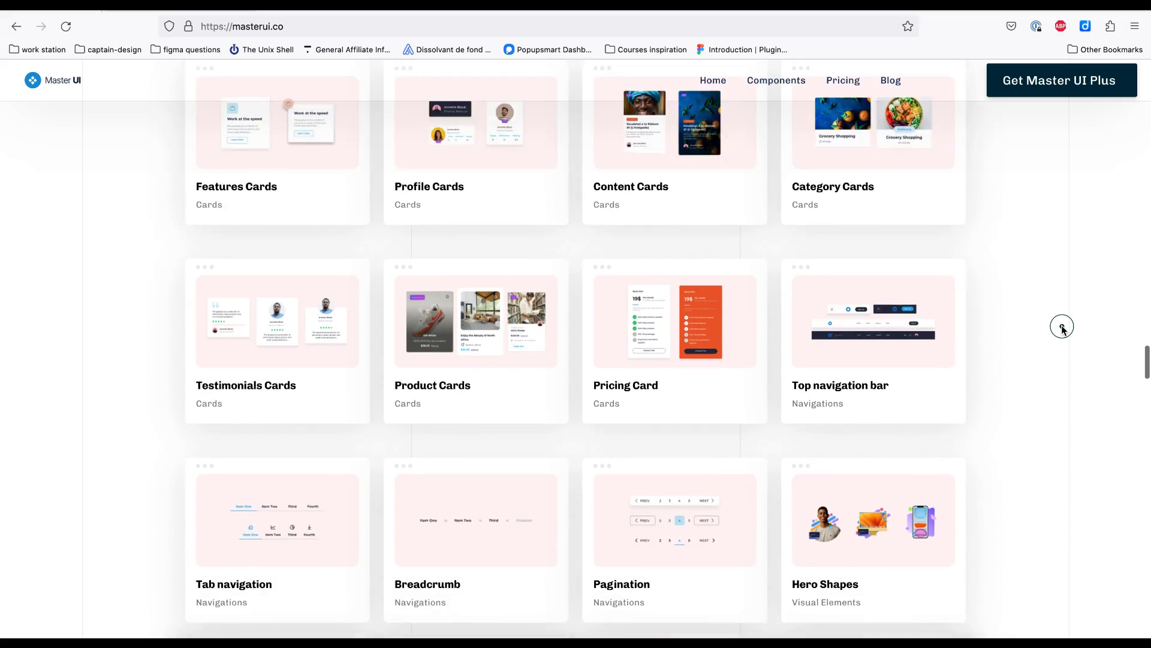
{"action": "scroll", "coordinate": [1062, 328], "scroll_direction": "down", "scroll_amount": 4}
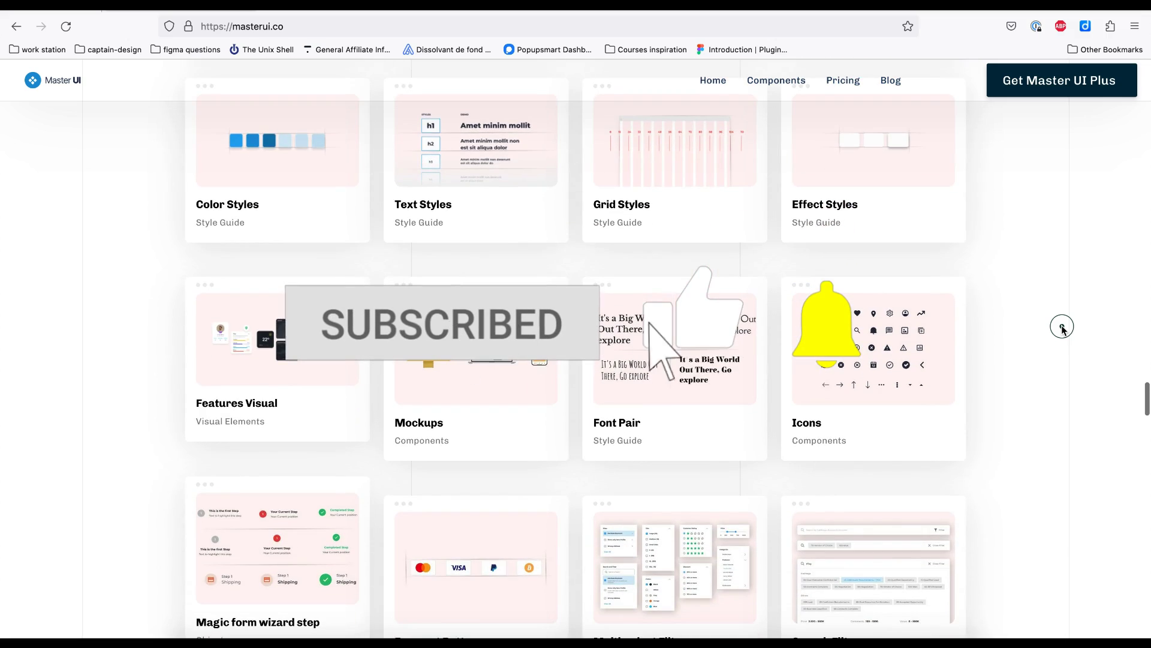